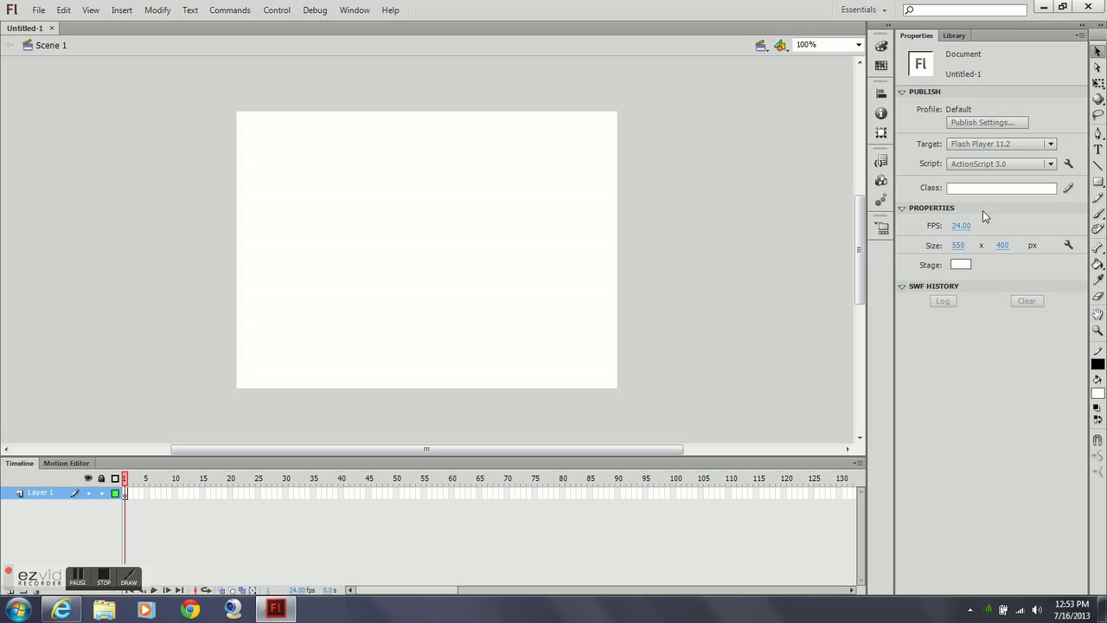
Step: Check the document's Library contents and return to the Properties panel
{"action": "left_click", "coordinate": [954, 36]}
{"action": "left_click", "coordinate": [917, 36]}
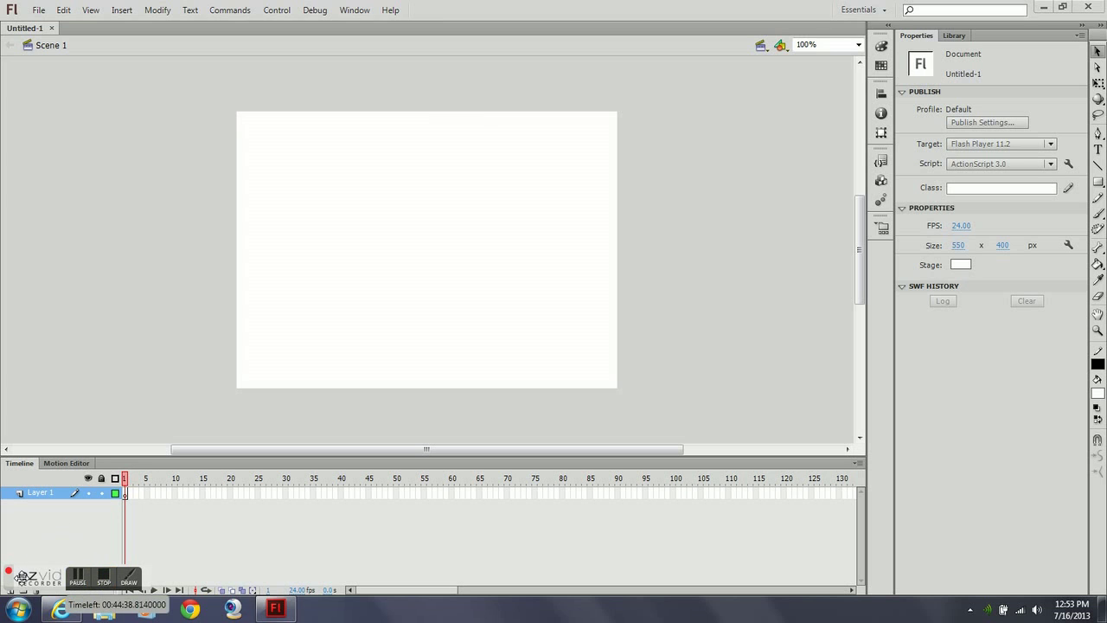
{"action": "left_click_drag", "start_coordinate": [130, 570], "coordinate": [933, 578]}
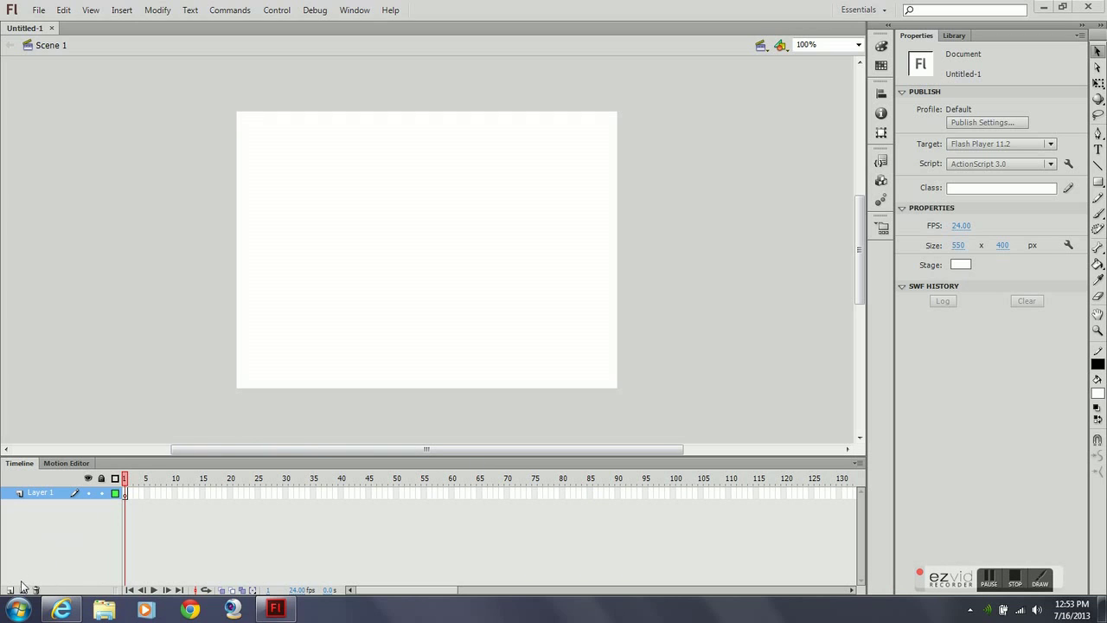
Step: Import Grass_Sky_Bkg to the stage from Desktop > MCC > ANI-100 Demos > 1 - Drawing Tools
{"action": "left_click", "coordinate": [38, 12]}
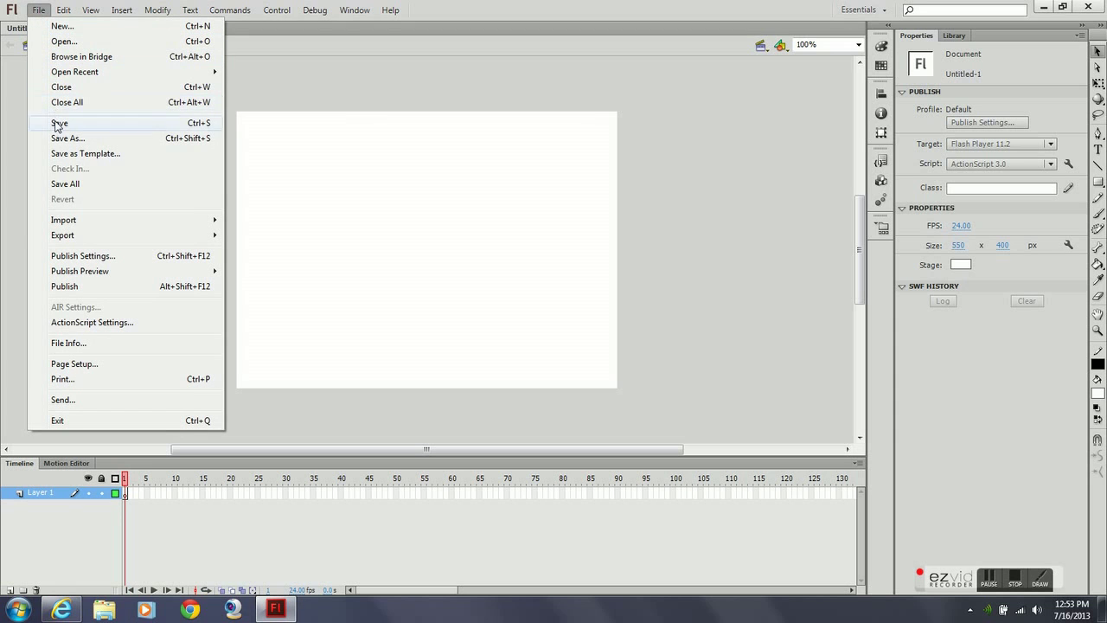
{"action": "mouse_move", "coordinate": [64, 221]}
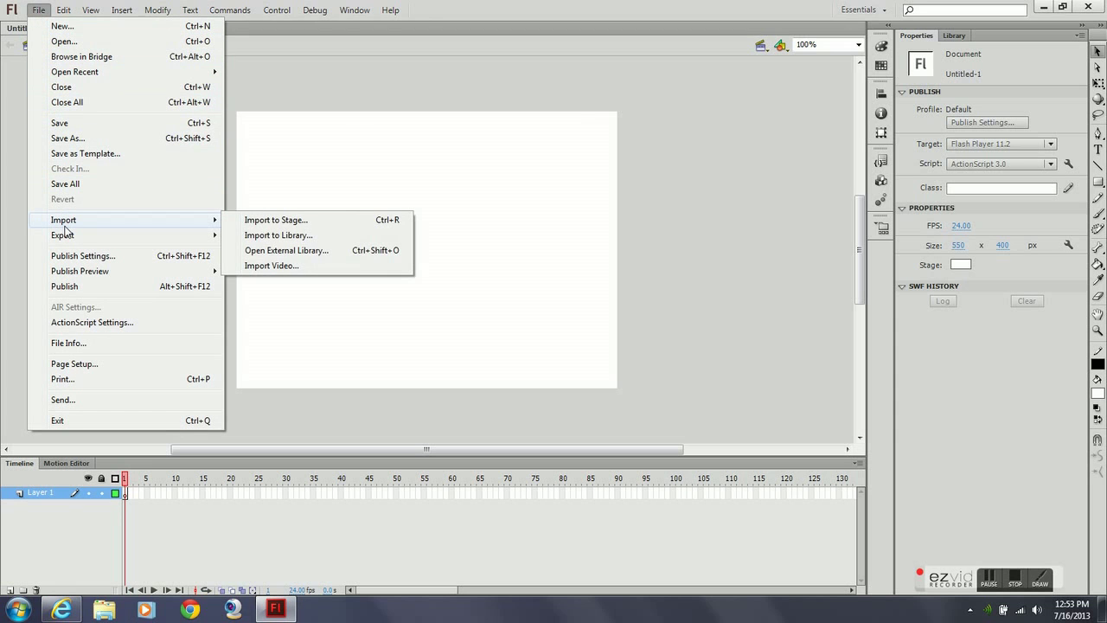
{"action": "left_click", "coordinate": [277, 221]}
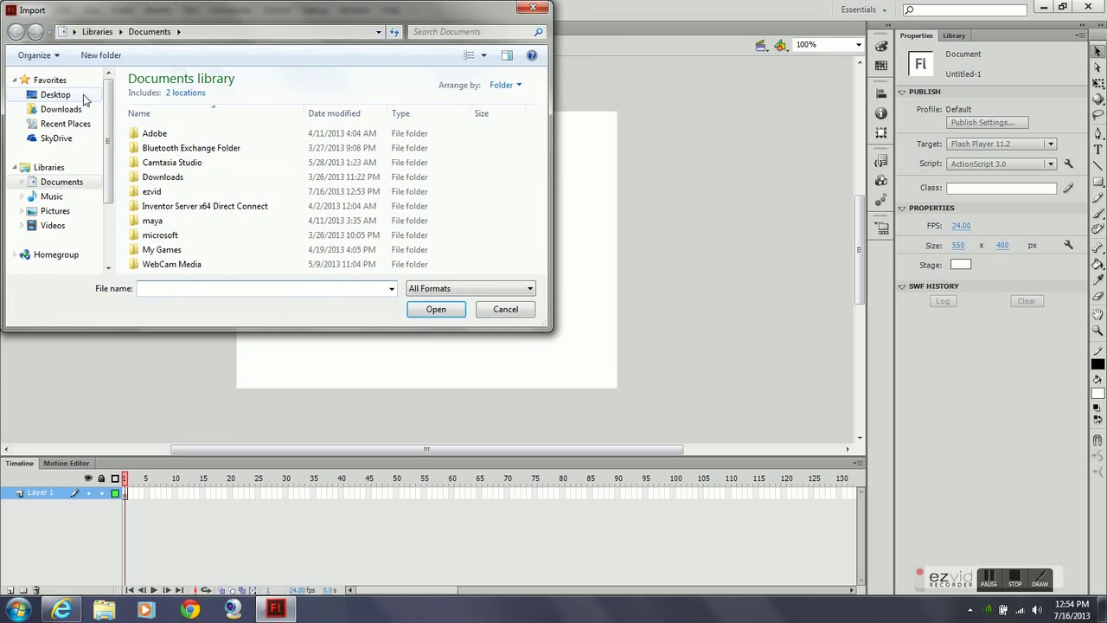
{"action": "left_click", "coordinate": [87, 97]}
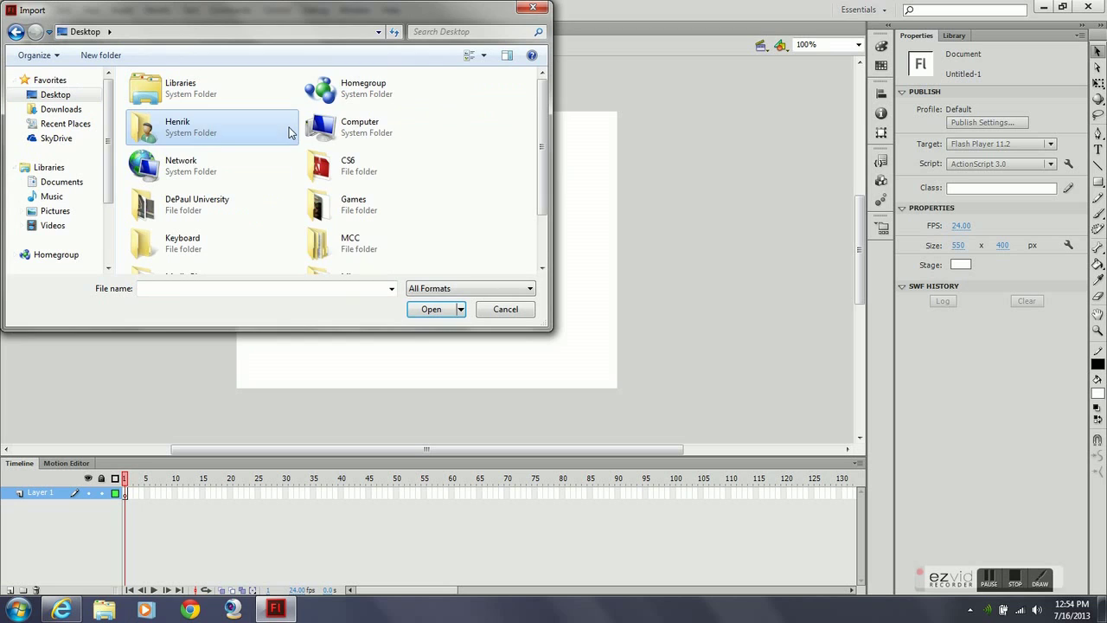
{"action": "double_click", "coordinate": [388, 237]}
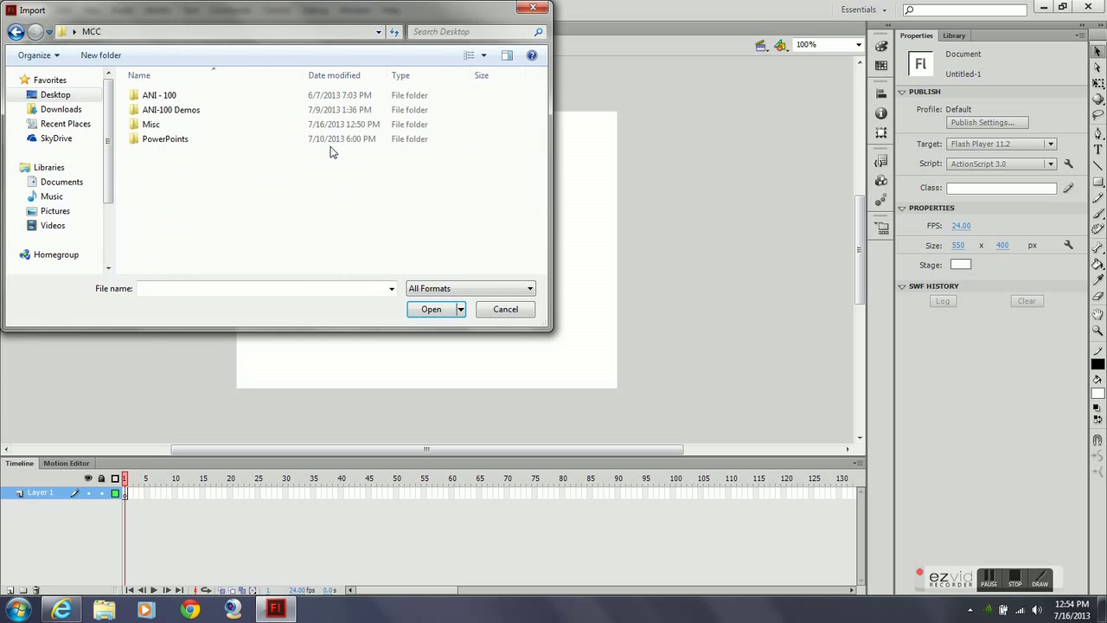
{"action": "double_click", "coordinate": [184, 110]}
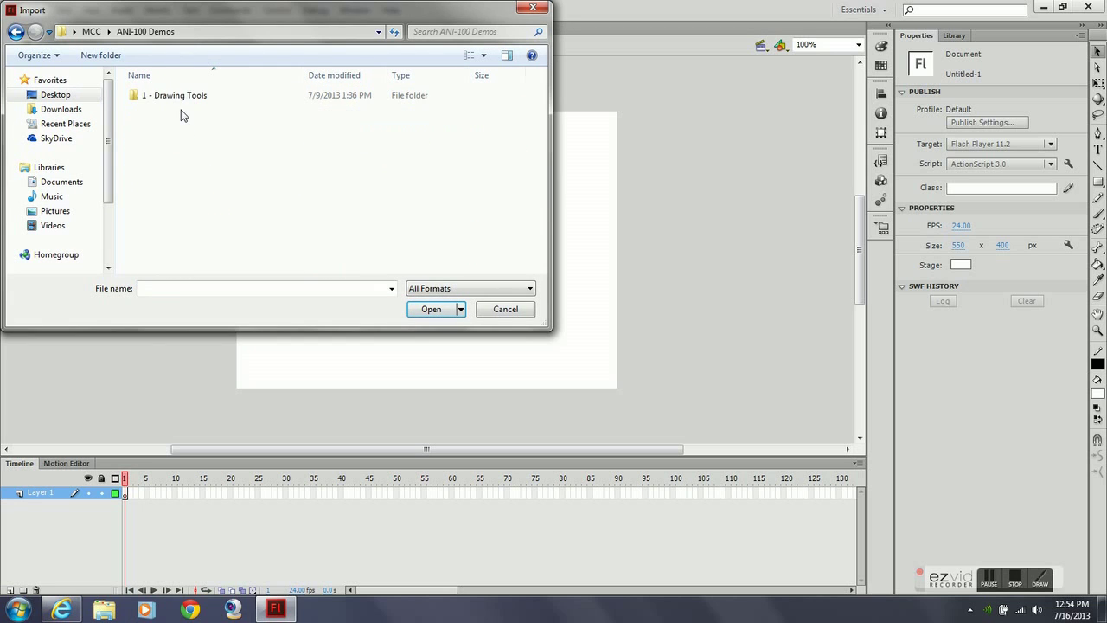
{"action": "double_click", "coordinate": [180, 97]}
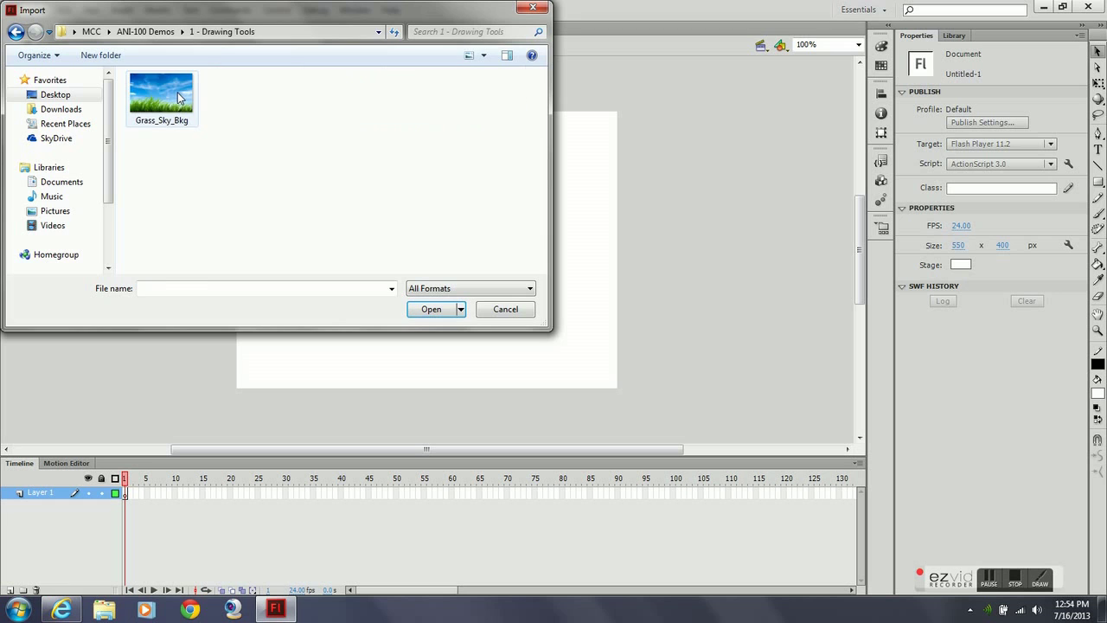
{"action": "left_click", "coordinate": [182, 98]}
{"action": "left_click", "coordinate": [419, 308]}
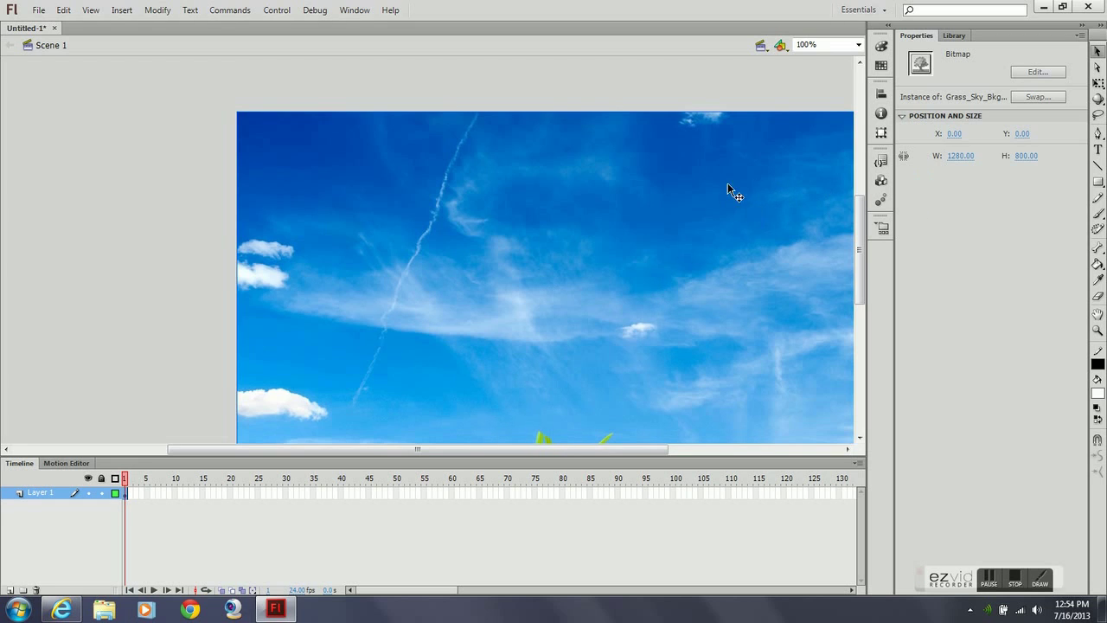
Step: Set the stage zoom to 50% and deselect the photo
{"action": "left_click", "coordinate": [857, 44]}
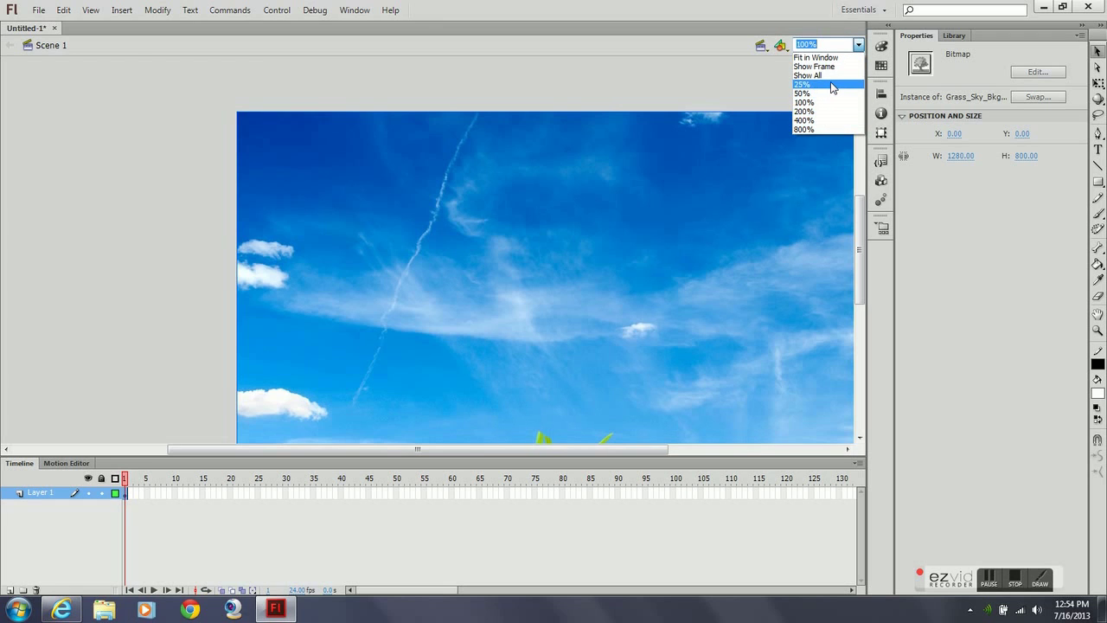
{"action": "left_click", "coordinate": [832, 85]}
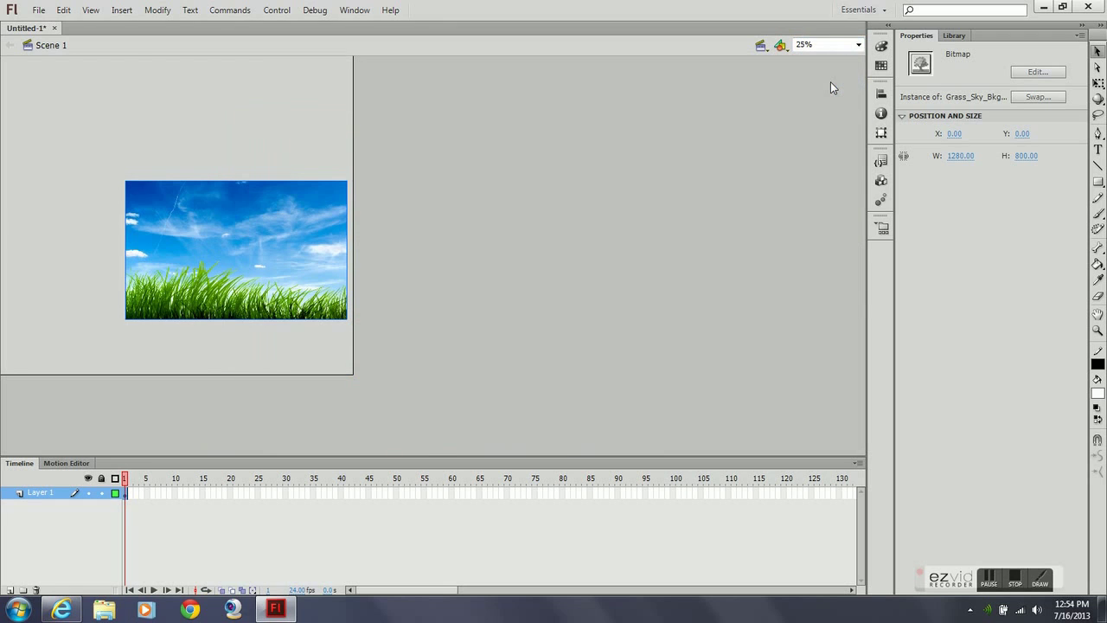
{"action": "left_click", "coordinate": [858, 44]}
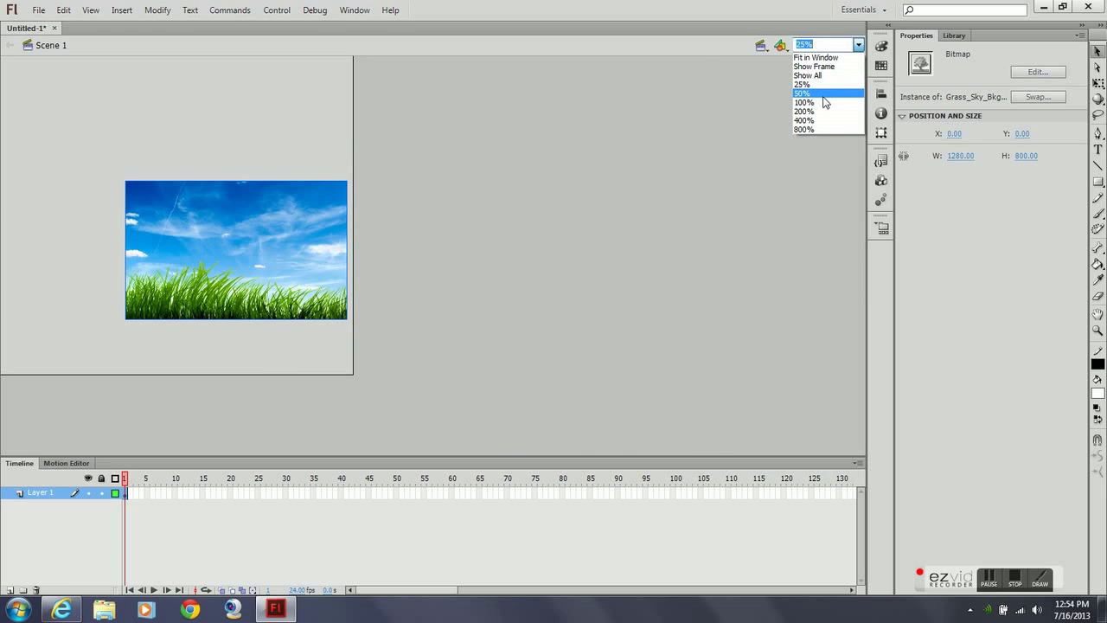
{"action": "left_click", "coordinate": [826, 93]}
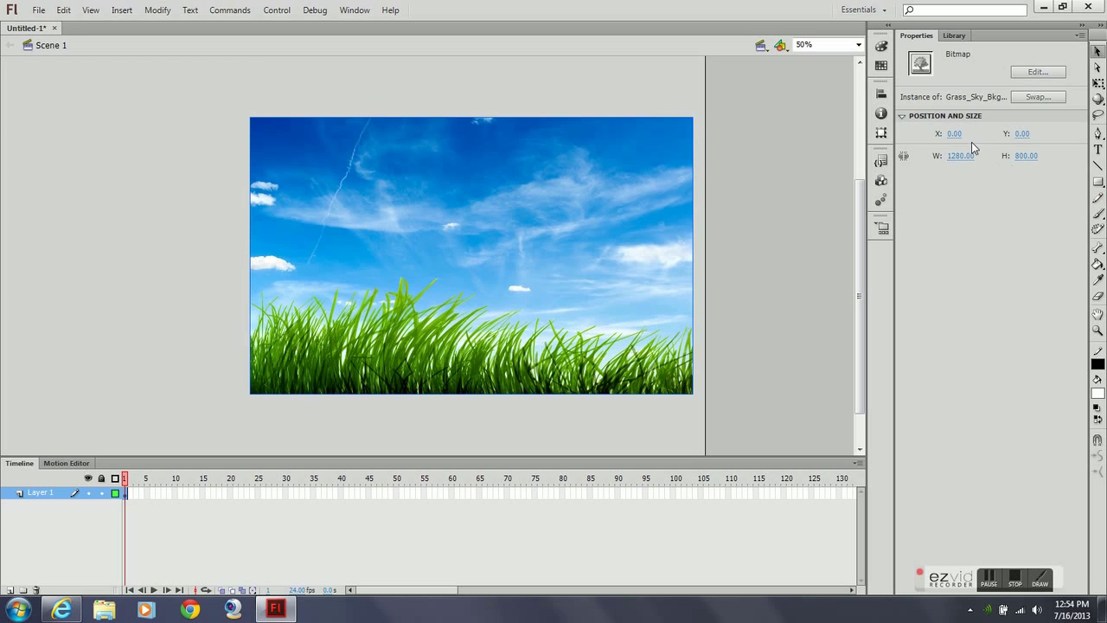
{"action": "left_click", "coordinate": [670, 95]}
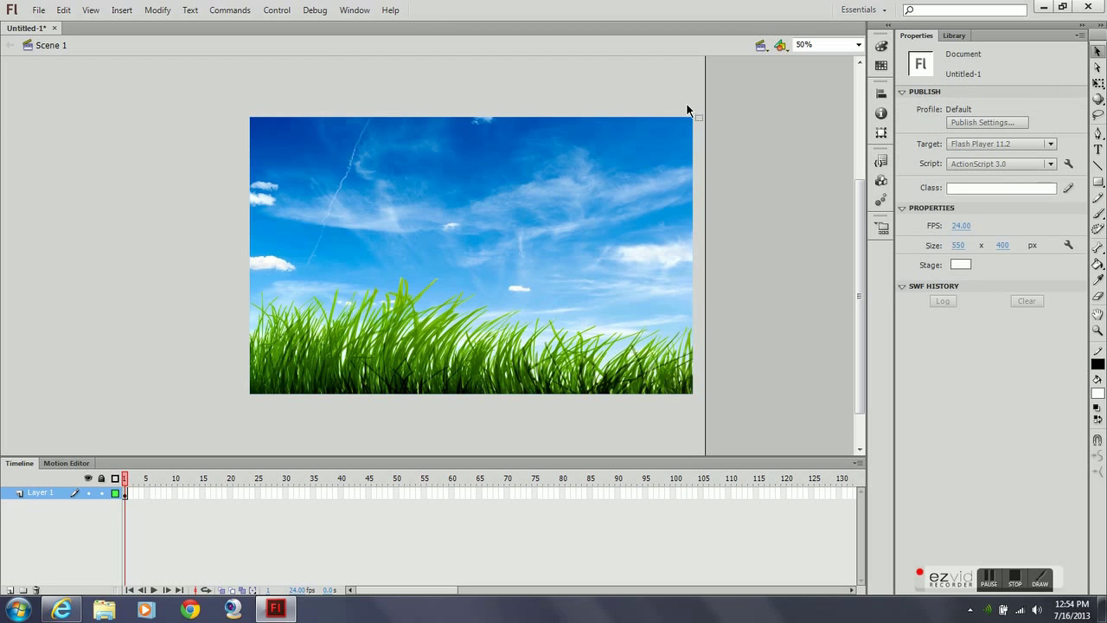
Step: Resize the sky photo to 550 x 400, undoing an accidental move to keep it at 0,0
{"action": "left_click", "coordinate": [614, 234]}
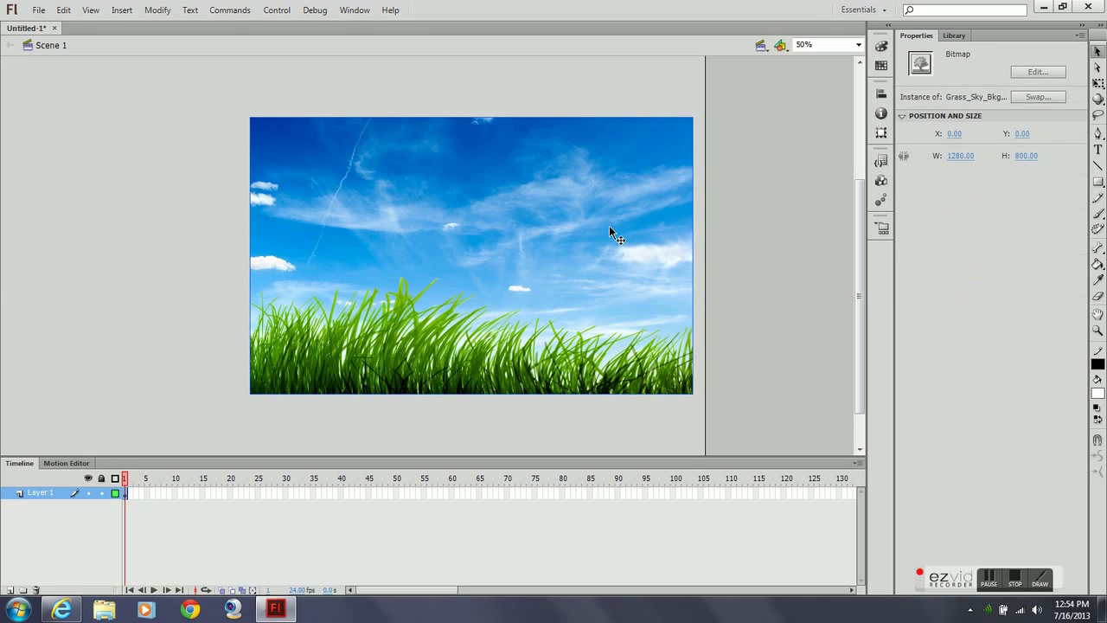
{"action": "left_click", "coordinate": [959, 157]}
{"action": "type", "text": "550"}
{"action": "left_click", "coordinate": [1023, 156]}
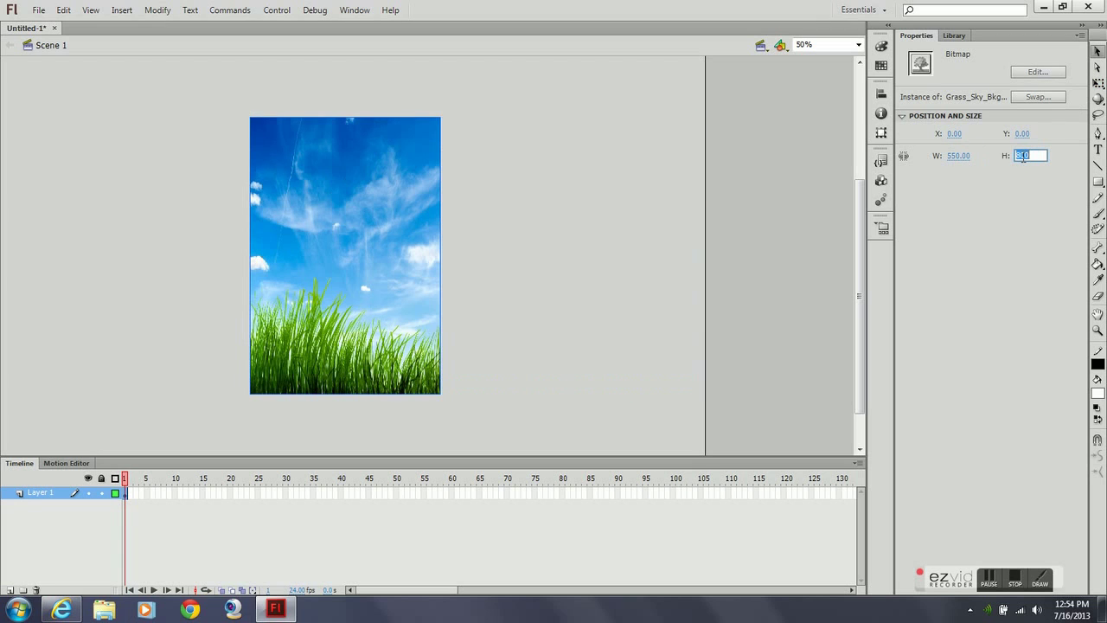
{"action": "type", "text": "400"}
{"action": "key", "text": "Return"}
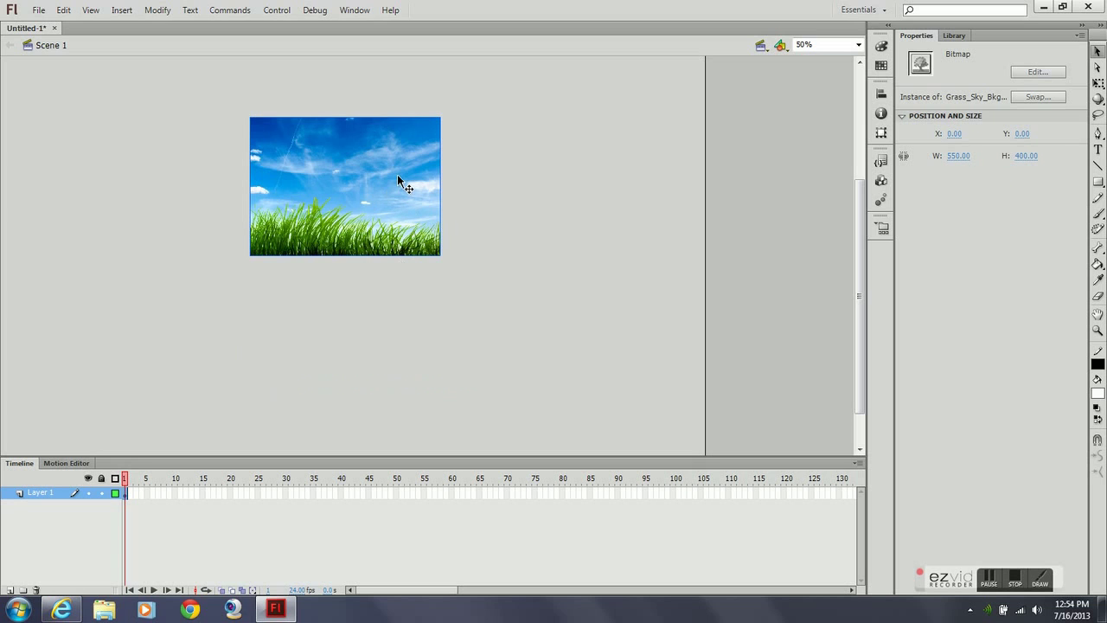
{"action": "left_click_drag", "start_coordinate": [370, 181], "coordinate": [529, 189]}
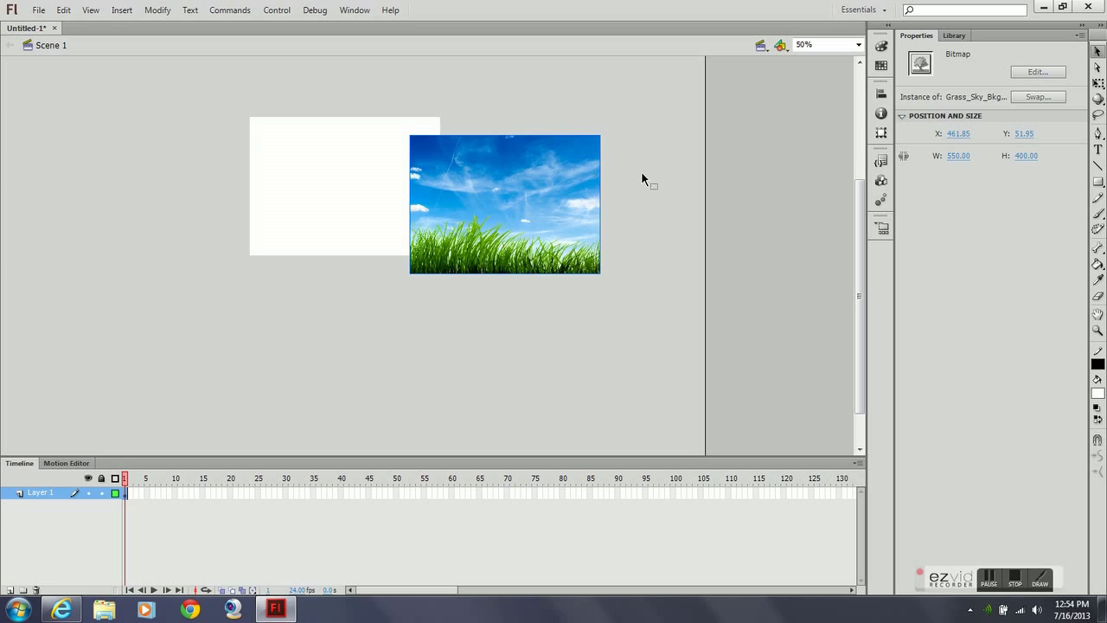
{"action": "key", "text": "ctrl+z"}
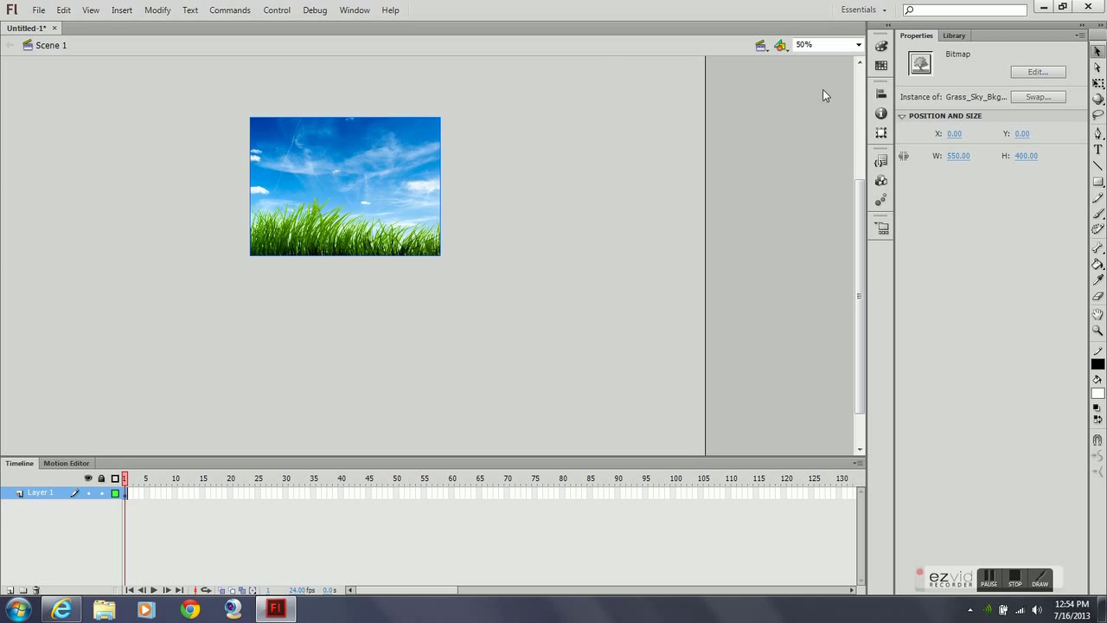
Step: Set the zoom to Fit in Window and reselect the sky photo
{"action": "left_click", "coordinate": [881, 93]}
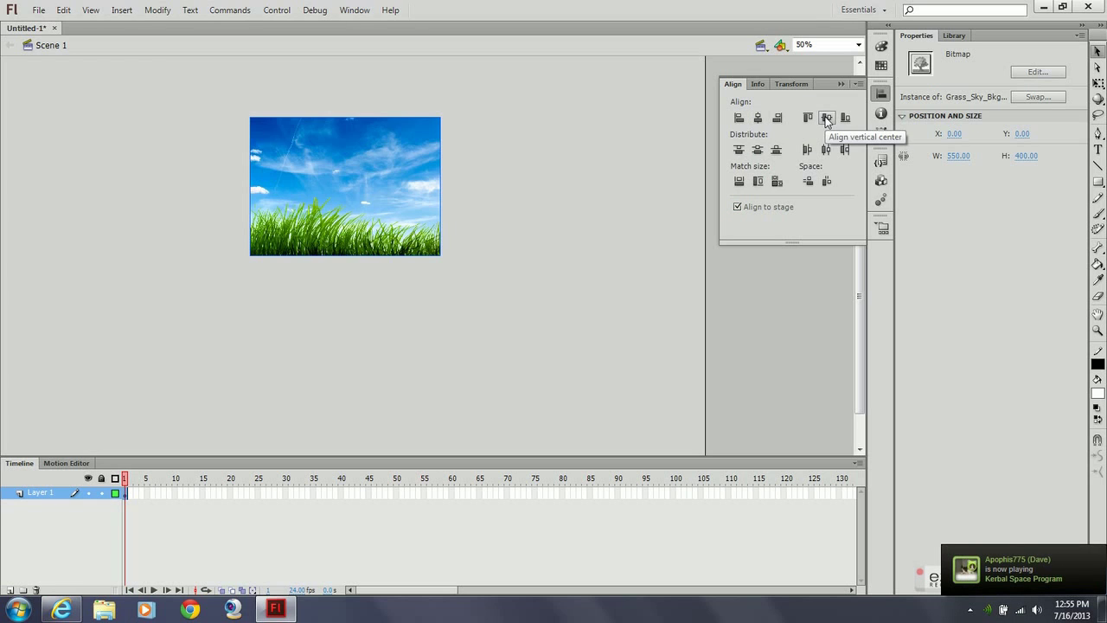
{"action": "left_click", "coordinate": [551, 143]}
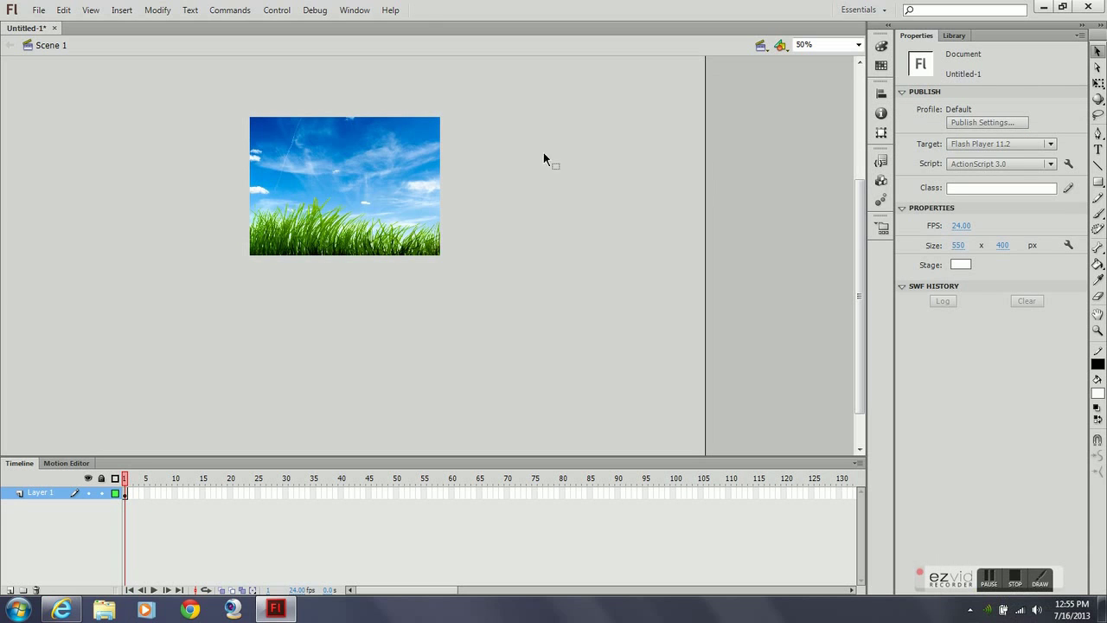
{"action": "left_click", "coordinate": [857, 45]}
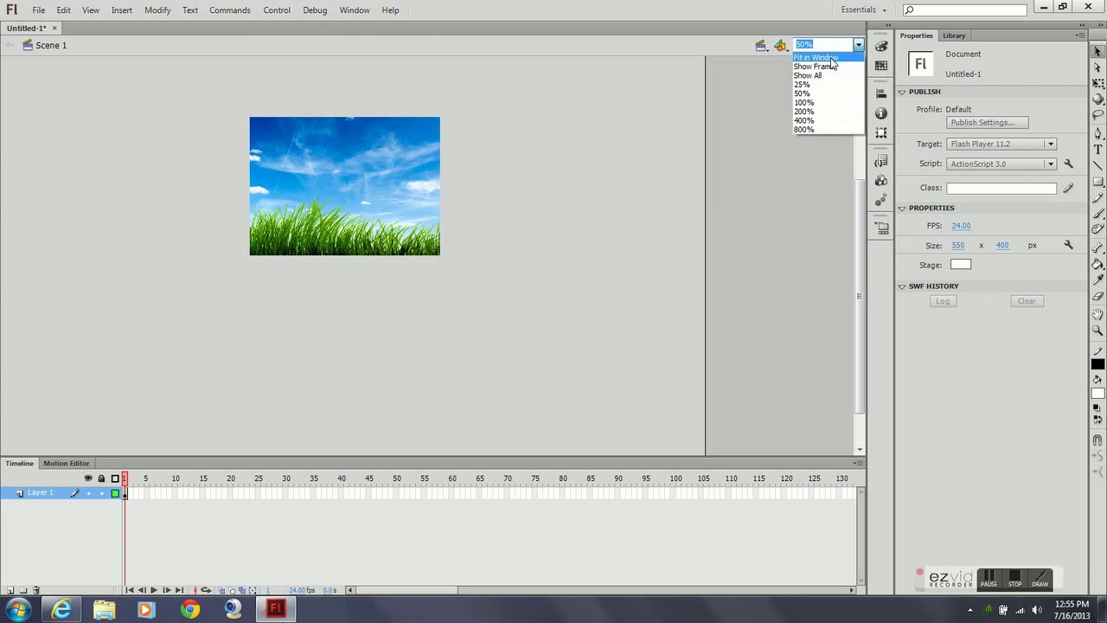
{"action": "left_click", "coordinate": [830, 59]}
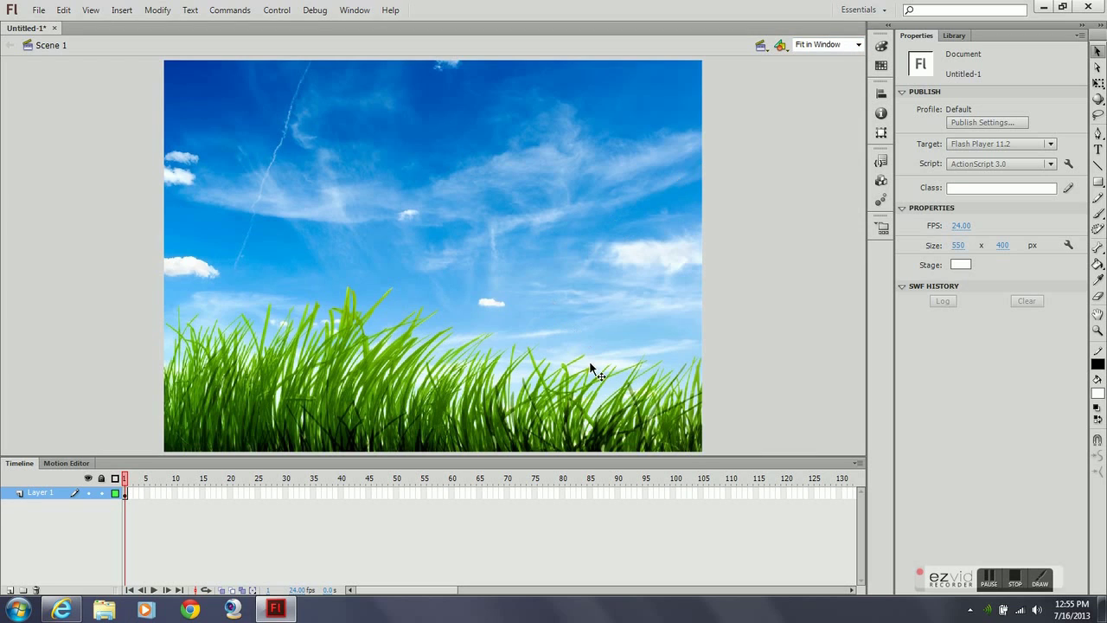
{"action": "left_click", "coordinate": [240, 202]}
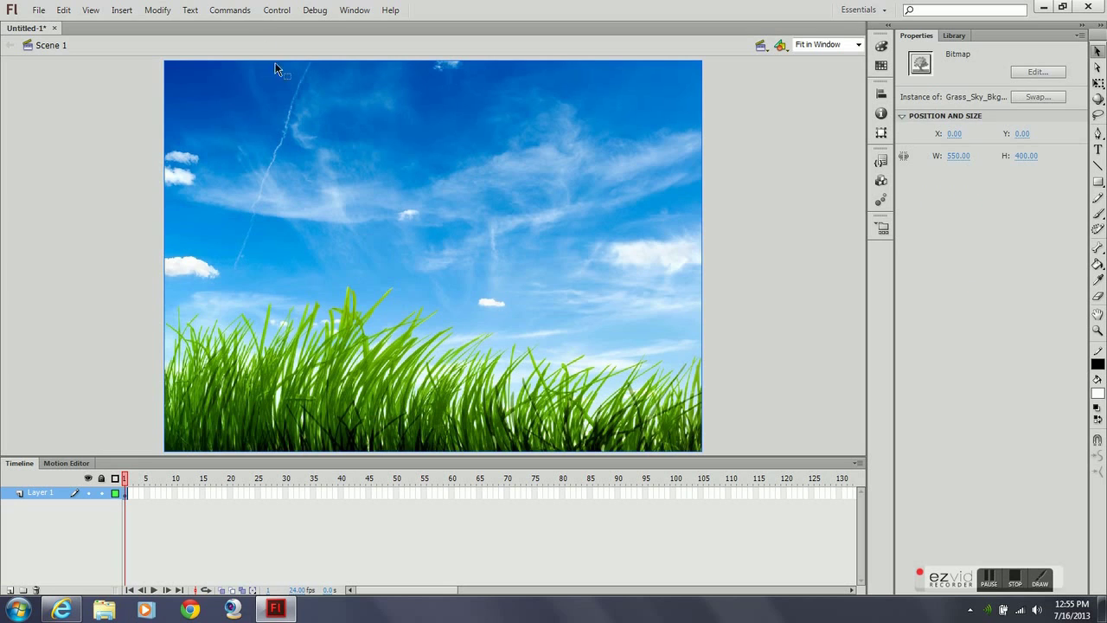
Step: Convert the sky photo into a Graphic symbol named 'Background'
{"action": "right_click", "coordinate": [321, 131]}
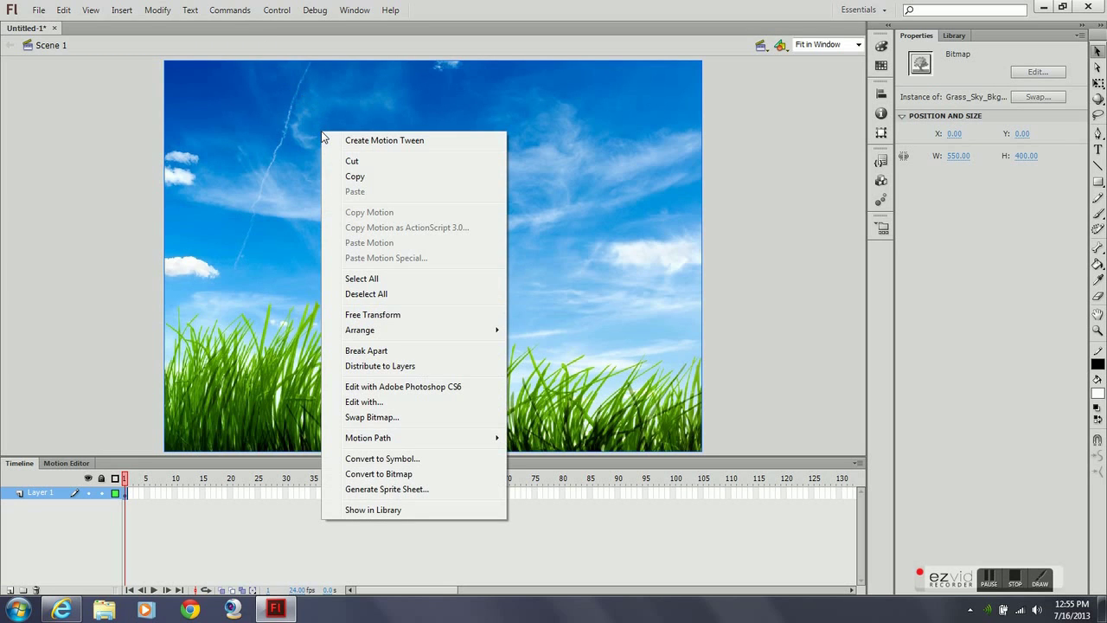
{"action": "left_click", "coordinate": [376, 462]}
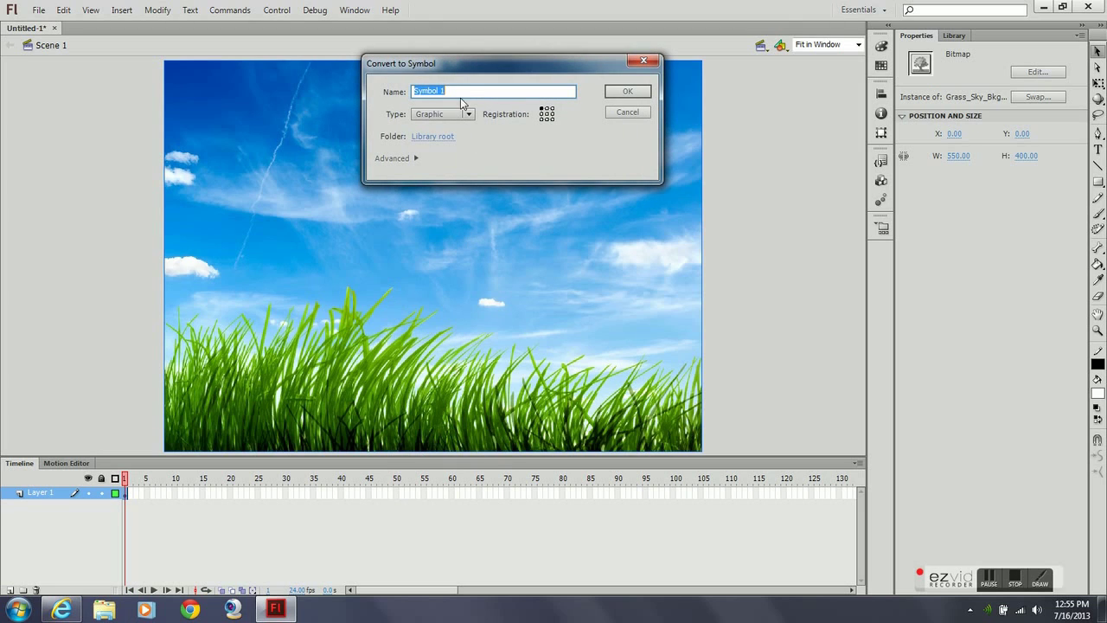
{"action": "type", "text": "Background"}
{"action": "left_click", "coordinate": [628, 93]}
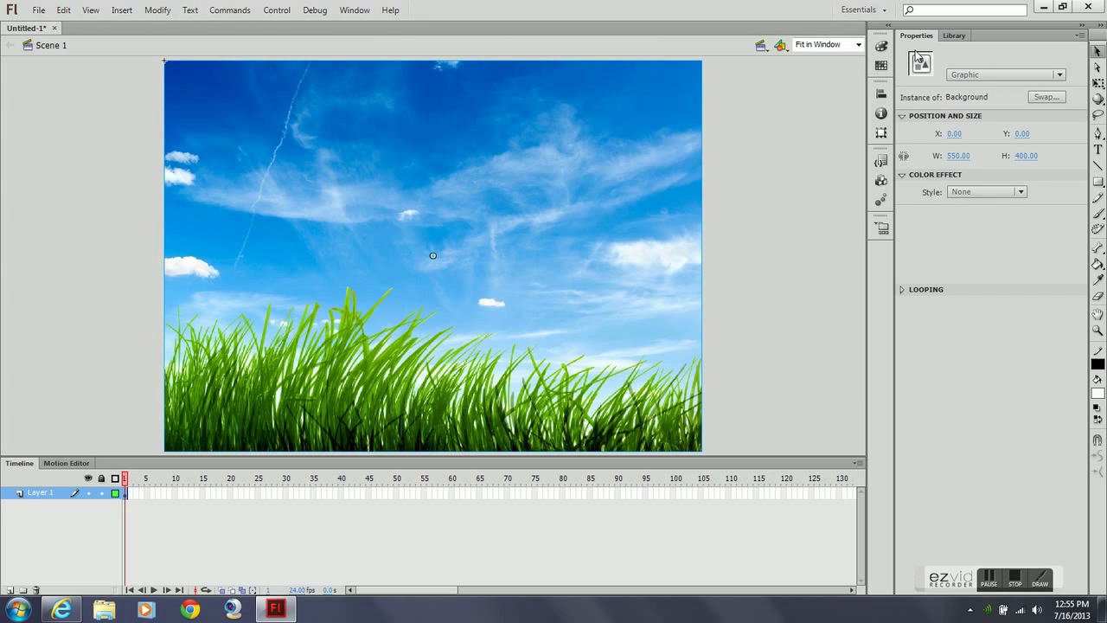
Step: Give the Background instance an Alpha color effect of about 52%
{"action": "left_click", "coordinate": [955, 37]}
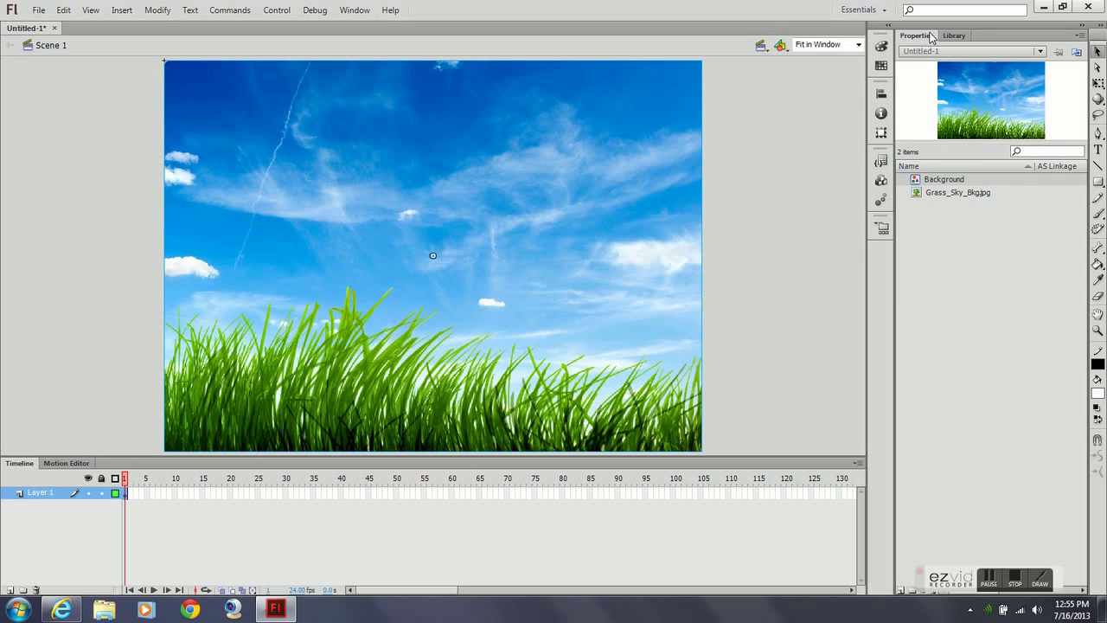
{"action": "left_click", "coordinate": [930, 36]}
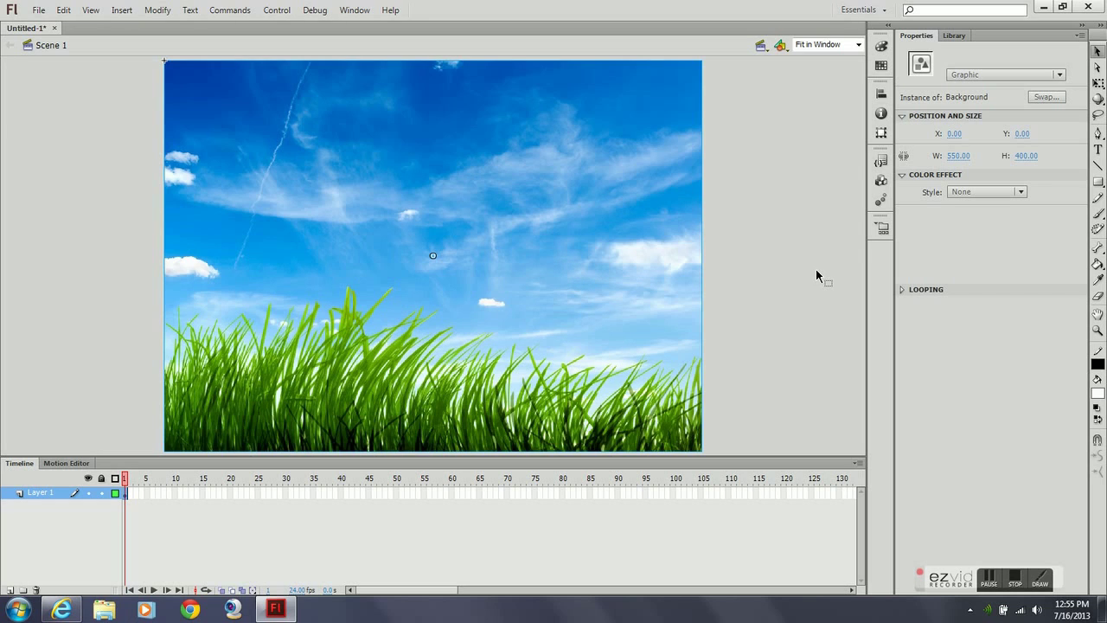
{"action": "left_click", "coordinate": [1007, 191]}
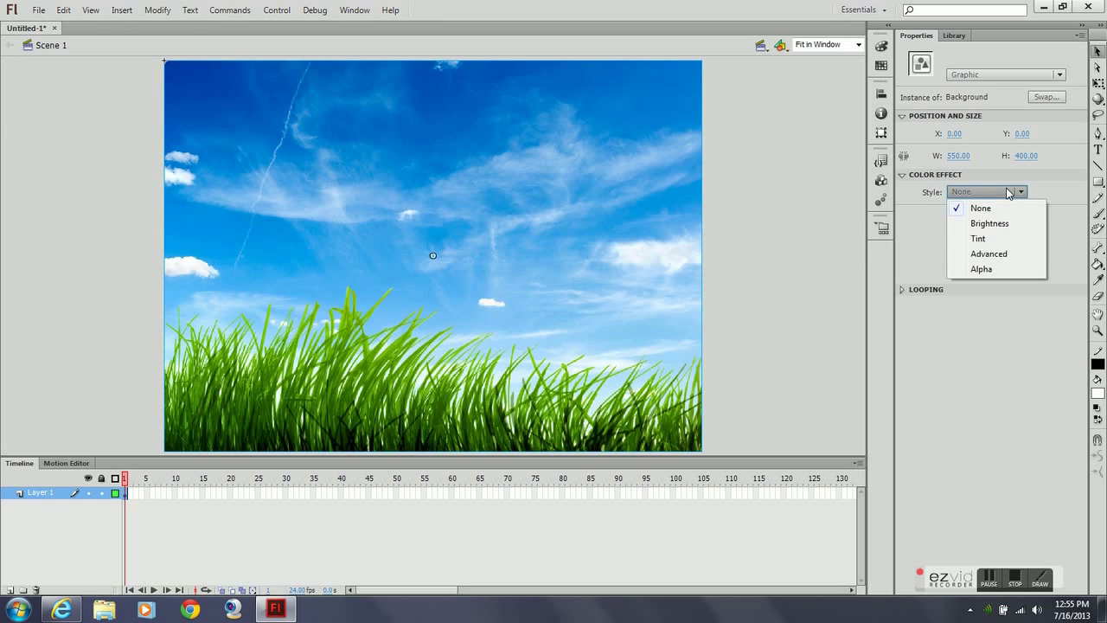
{"action": "left_click", "coordinate": [991, 270]}
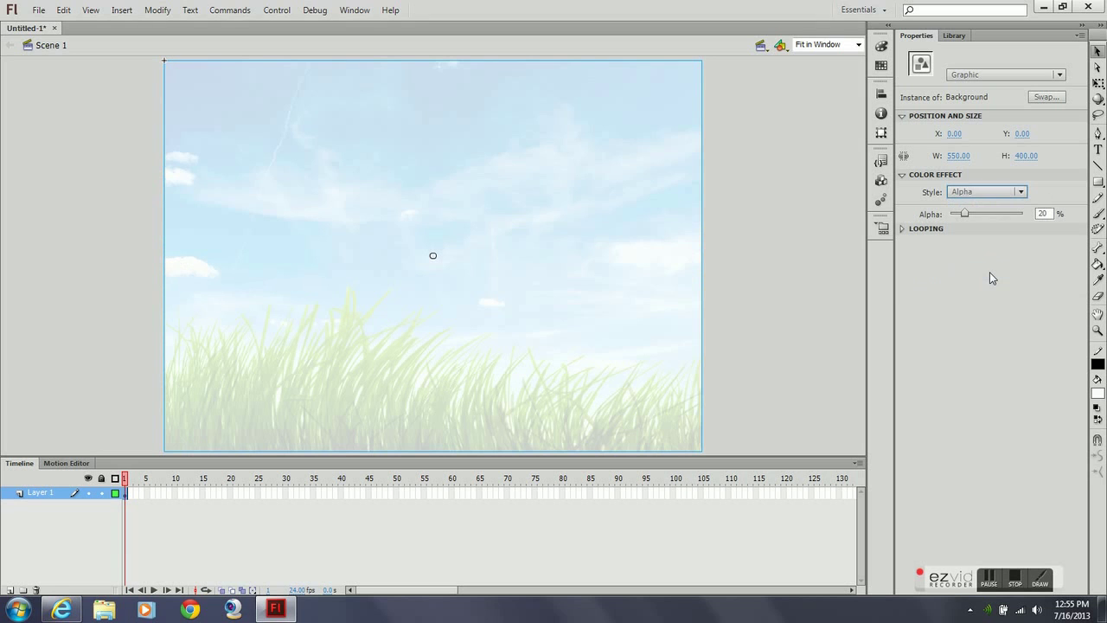
{"action": "left_click_drag", "start_coordinate": [969, 215], "coordinate": [989, 214]}
{"action": "left_click", "coordinate": [1043, 214]}
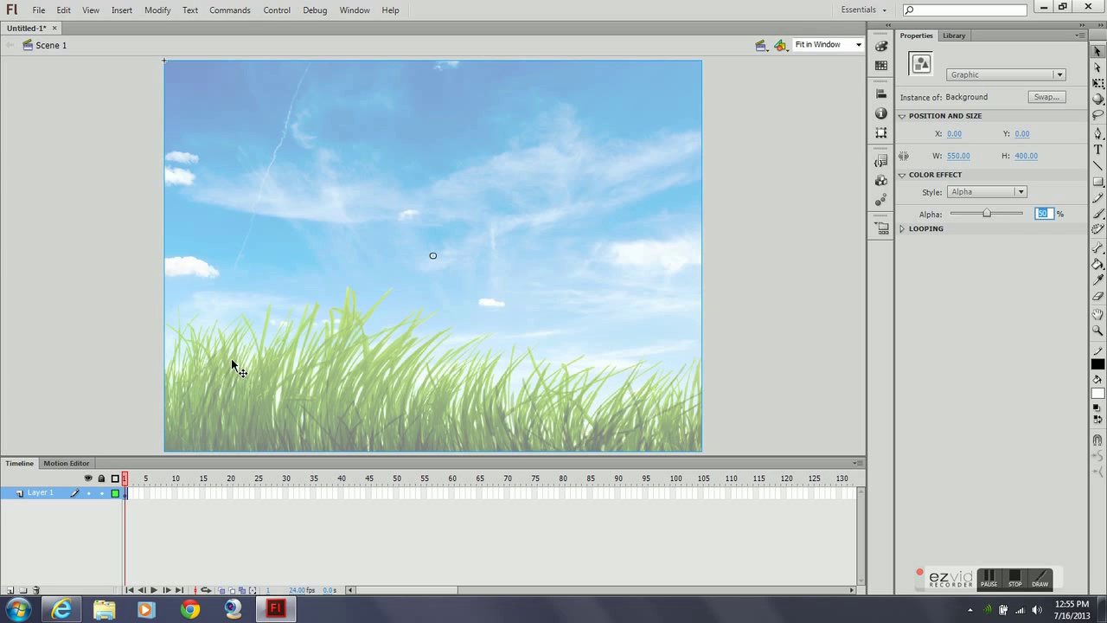
{"action": "left_click", "coordinate": [740, 279]}
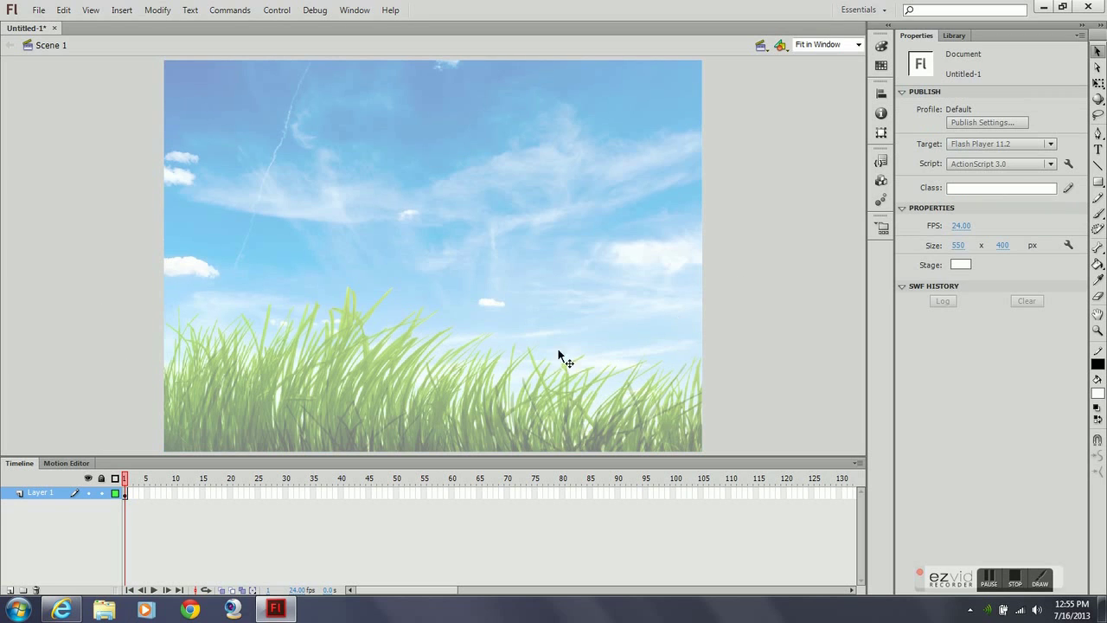
Step: Rename Layer 1 to 'Background' and add a new Layer 2 above it
{"action": "double_click", "coordinate": [50, 493]}
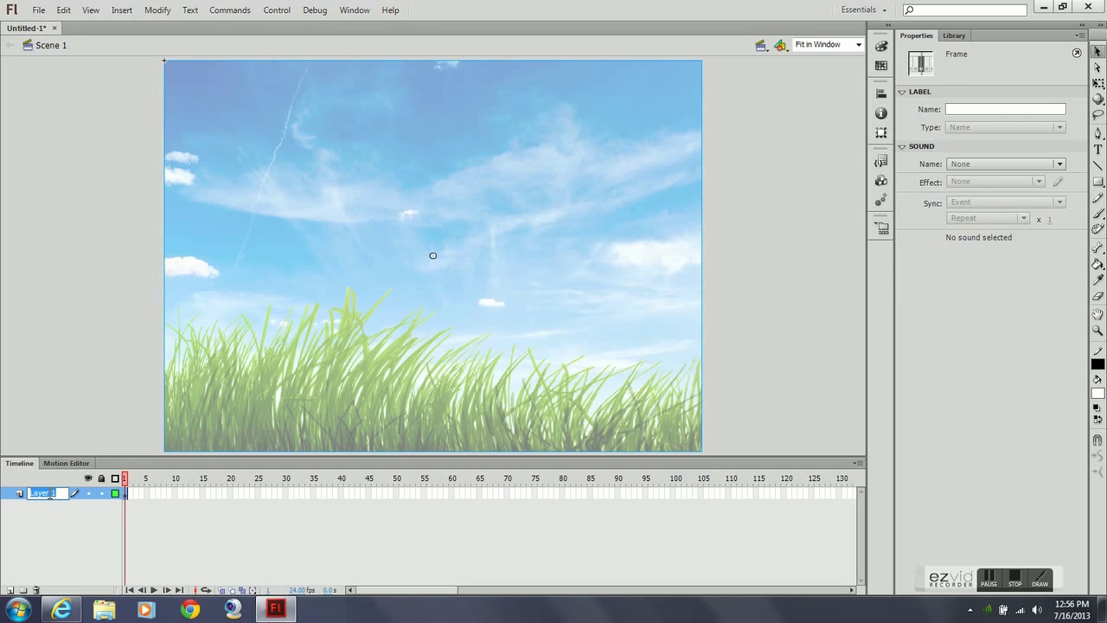
{"action": "type", "text": "Background"}
{"action": "key", "text": "Return"}
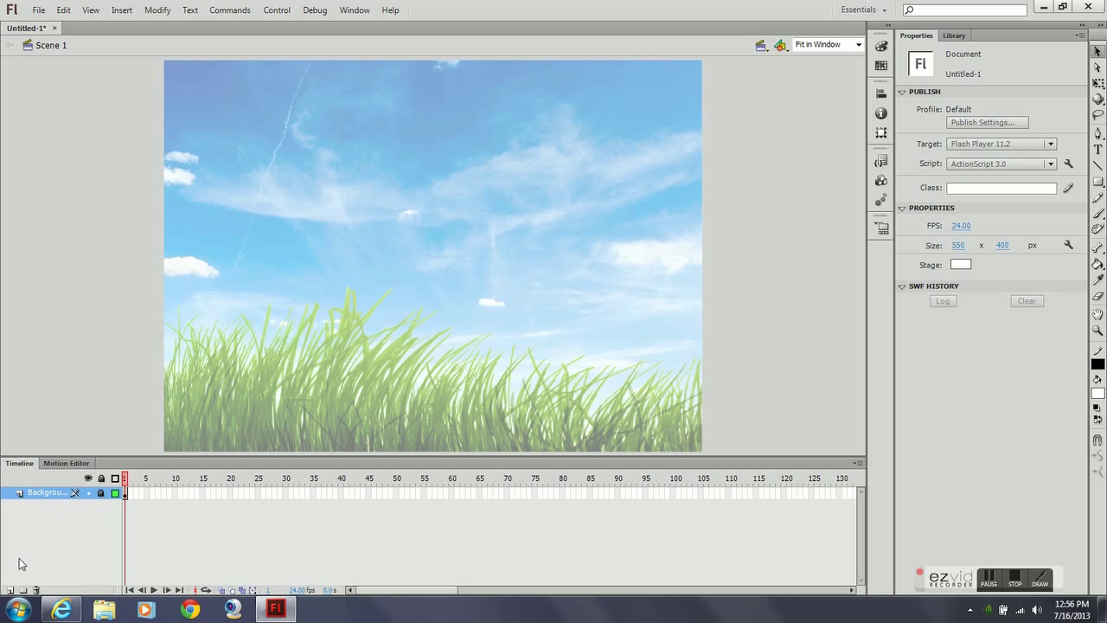
{"action": "left_click", "coordinate": [11, 590]}
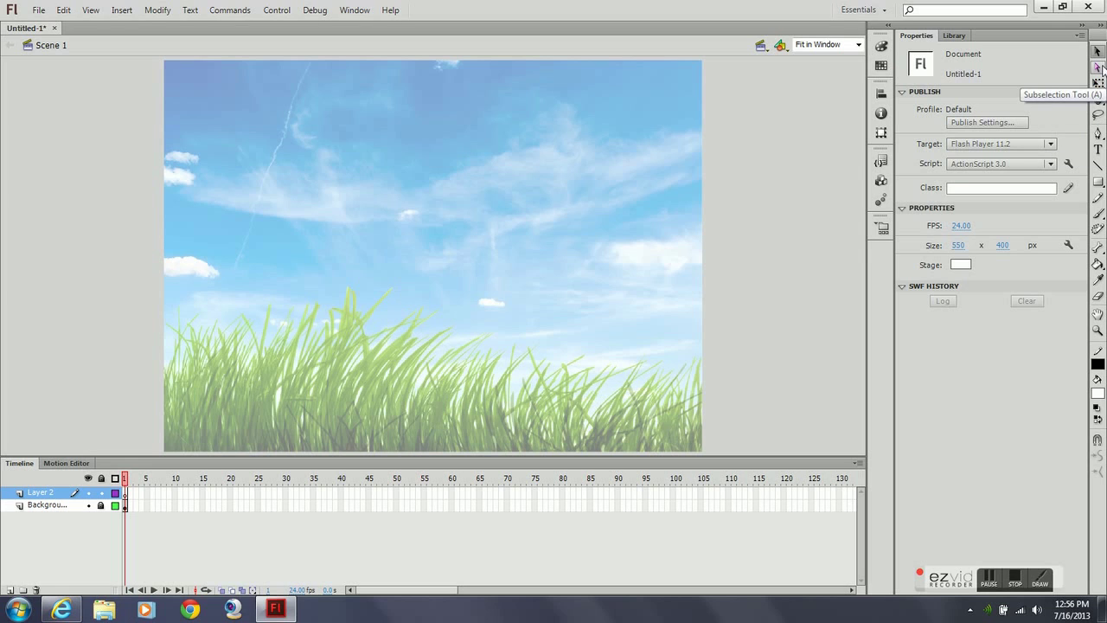
Step: Choose the Pen tool with green stroke and green fill
{"action": "left_click", "coordinate": [1098, 134]}
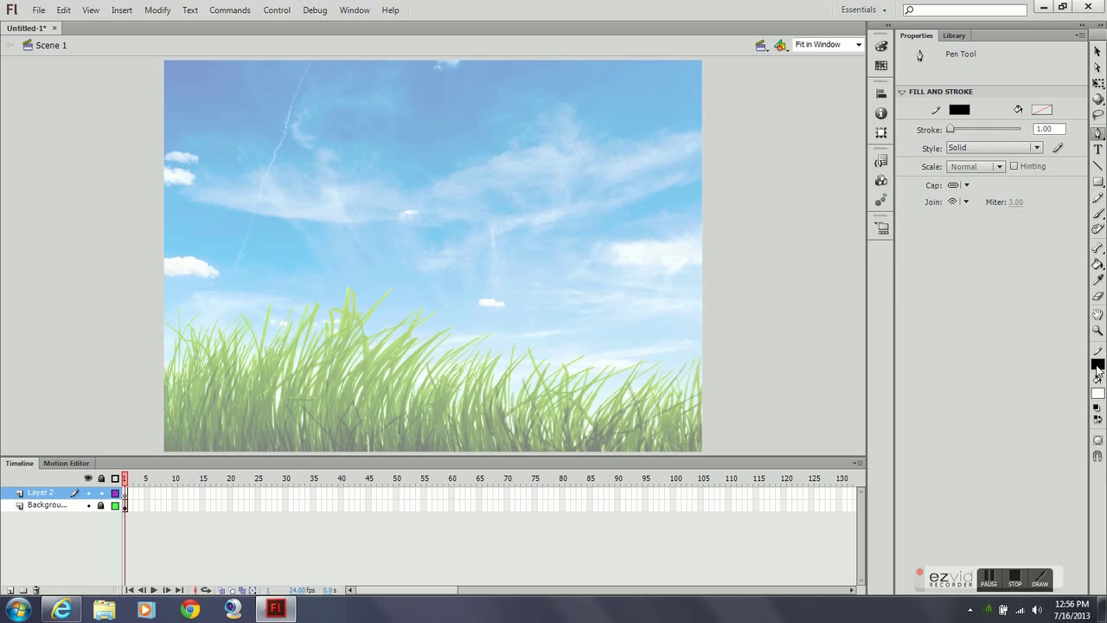
{"action": "left_click", "coordinate": [1097, 364]}
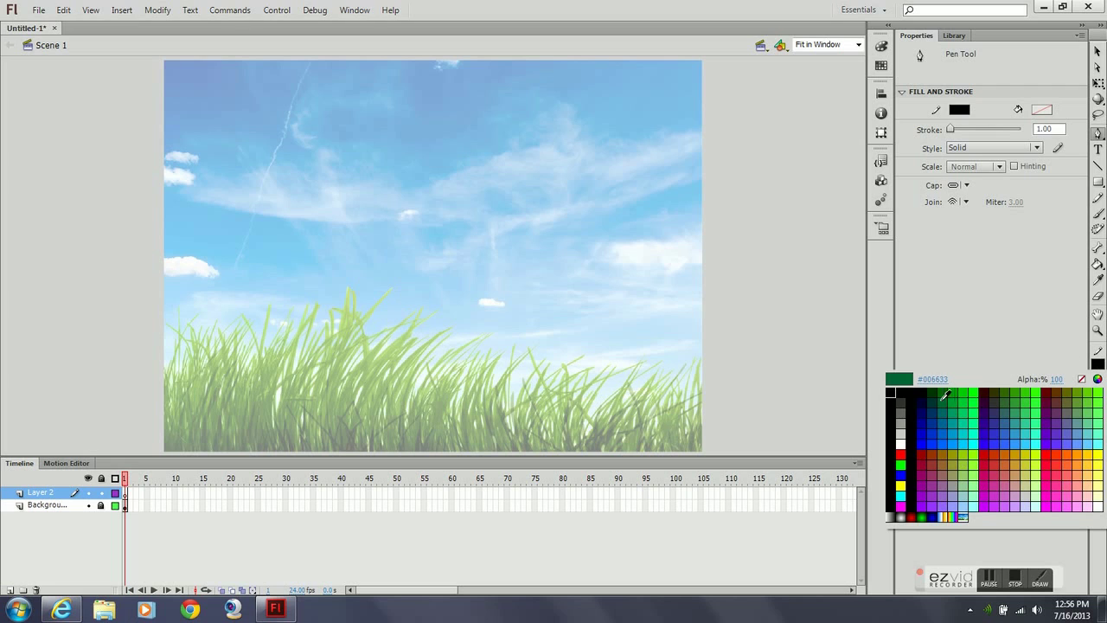
{"action": "left_click", "coordinate": [967, 390]}
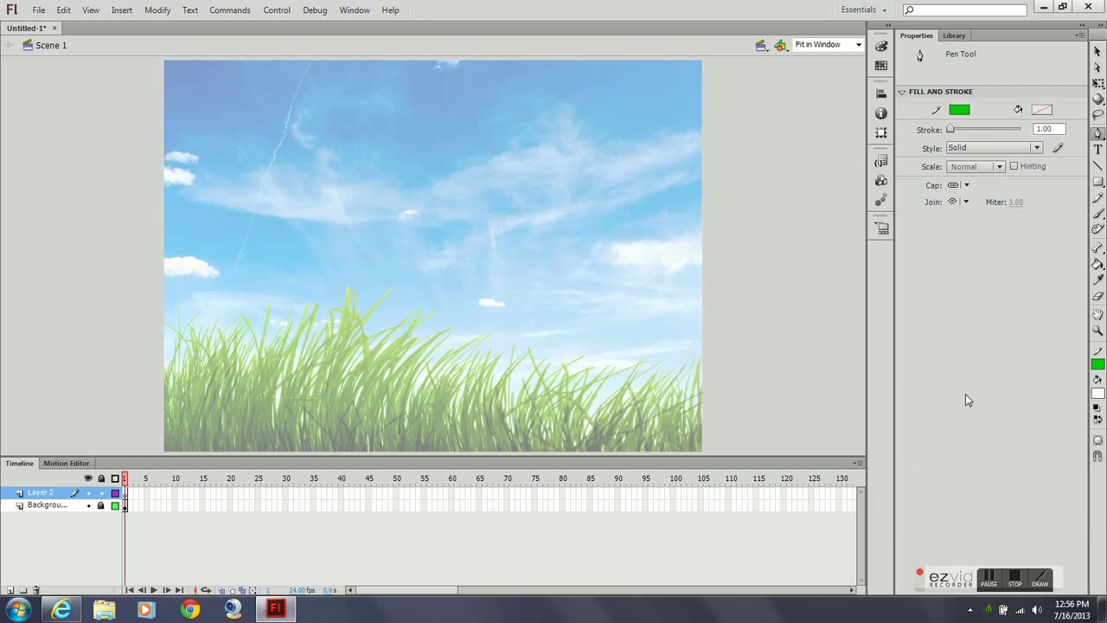
{"action": "left_click", "coordinate": [1097, 393]}
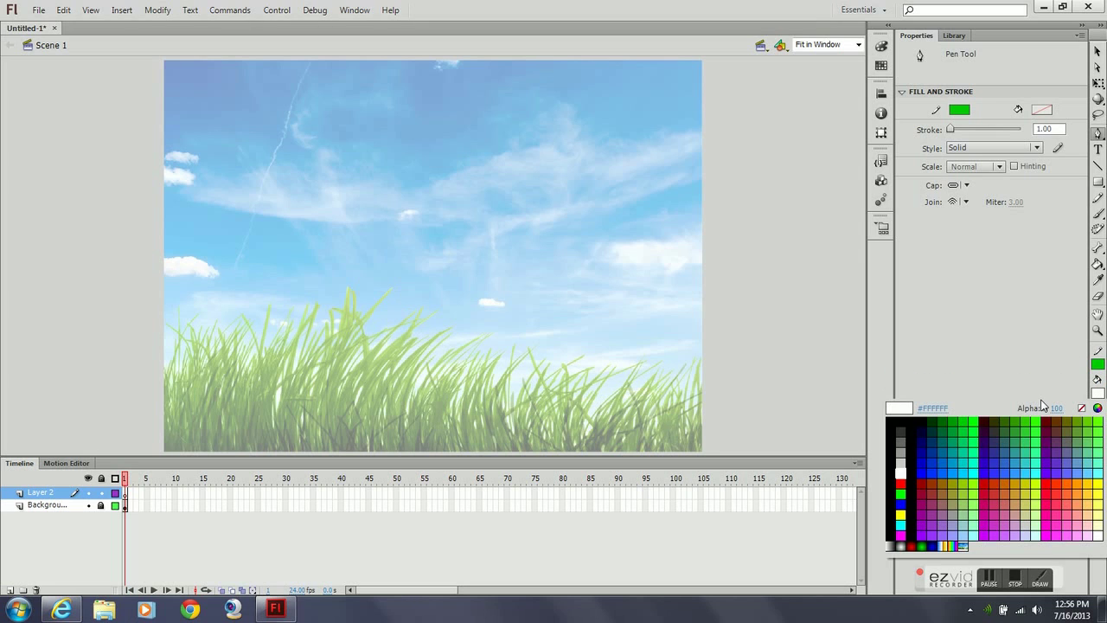
{"action": "left_click", "coordinate": [958, 420]}
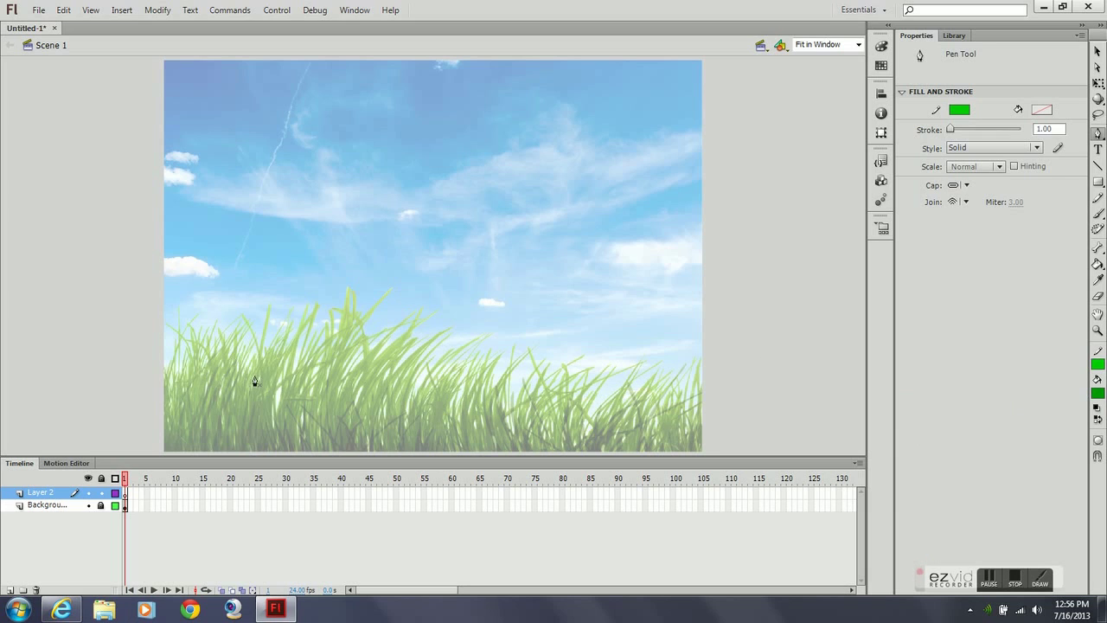
Step: Outline a closed grass blade from its tip down to the stage bottom
{"action": "left_click", "coordinate": [268, 307]}
{"action": "left_click", "coordinate": [263, 321]}
{"action": "left_click", "coordinate": [262, 332]}
{"action": "left_click", "coordinate": [256, 364]}
{"action": "left_click", "coordinate": [254, 369]}
{"action": "left_click", "coordinate": [247, 395]}
{"action": "left_click", "coordinate": [247, 411]}
{"action": "left_click", "coordinate": [244, 427]}
{"action": "left_click", "coordinate": [243, 443]}
{"action": "left_click", "coordinate": [243, 452]}
{"action": "left_click", "coordinate": [267, 306]}
Step: Fill the blade outline solid green with the Paint Bucket, undoing an accidental move
{"action": "left_click", "coordinate": [1098, 264]}
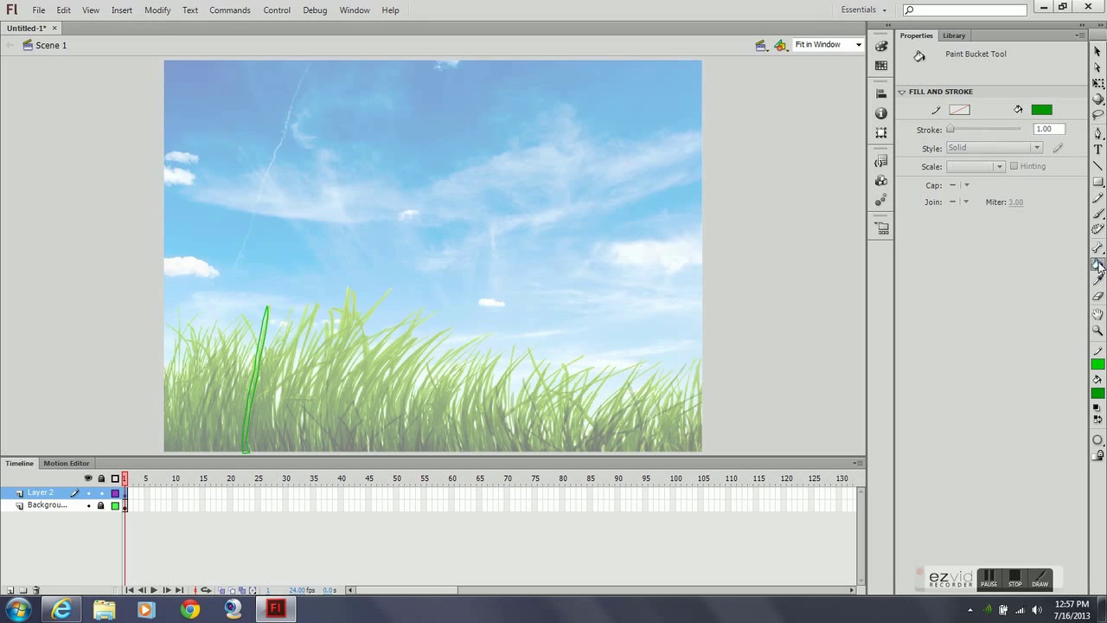
{"action": "left_click", "coordinate": [257, 335]}
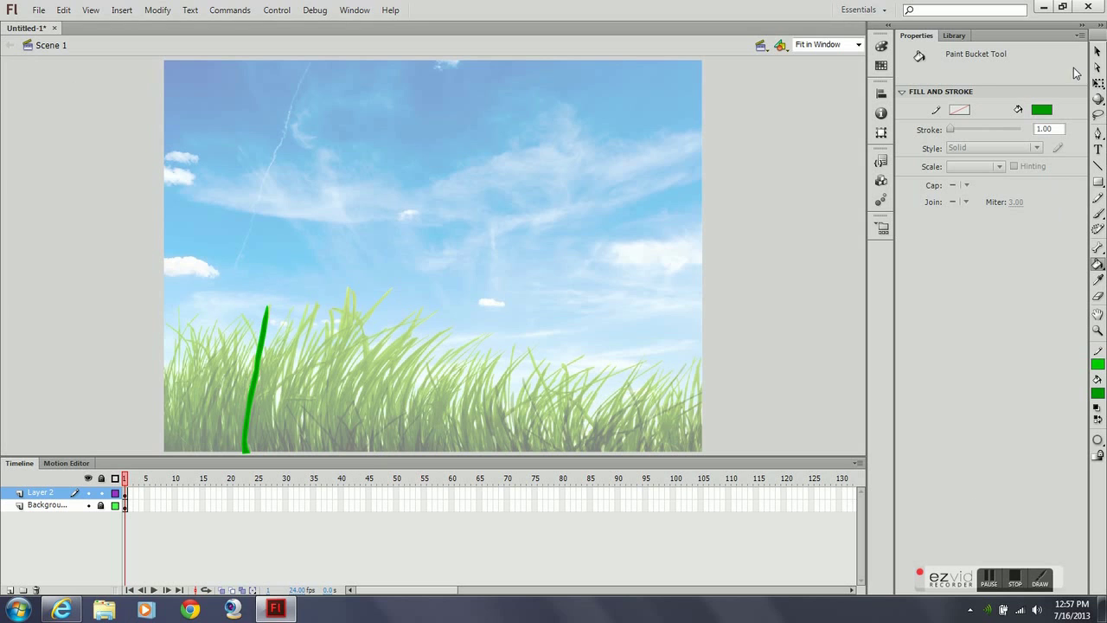
{"action": "left_click", "coordinate": [1096, 52]}
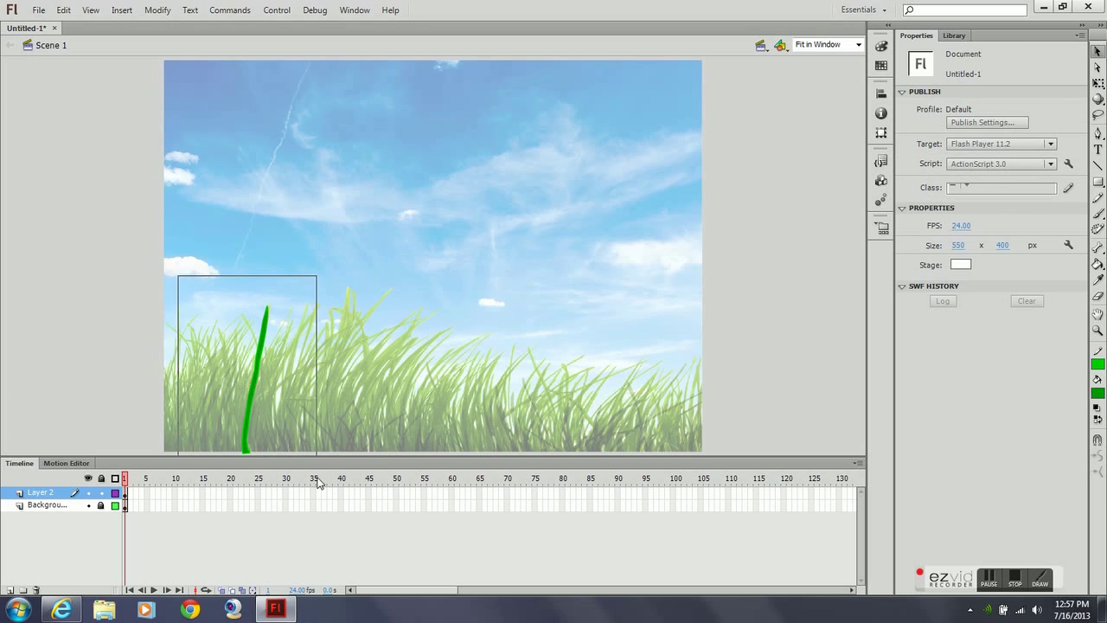
{"action": "left_click", "coordinate": [255, 381]}
{"action": "left_click_drag", "start_coordinate": [255, 382], "coordinate": [282, 357]}
{"action": "key", "text": "ctrl+z"}
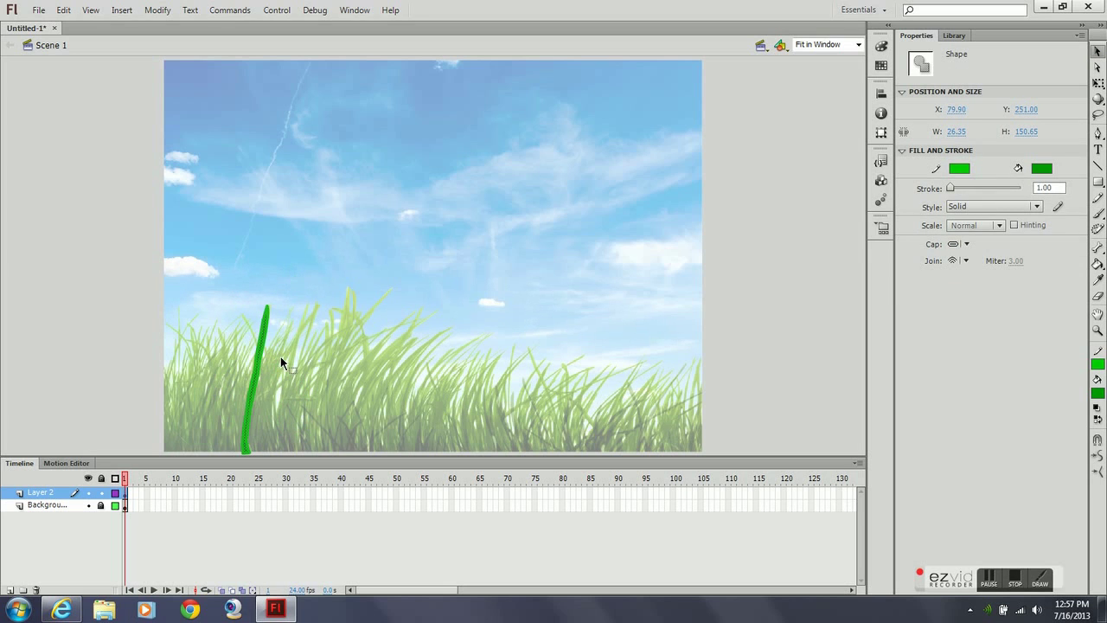
{"action": "left_click", "coordinate": [783, 297]}
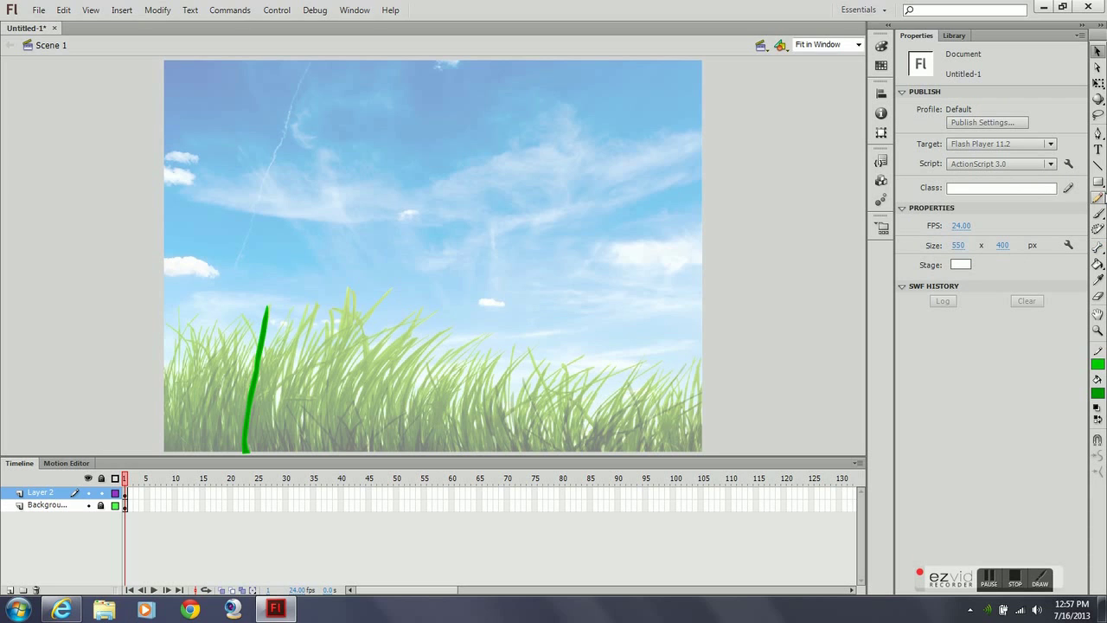
Step: Draw a thin green line, then a thicker grass blade with stroke 5
{"action": "left_click", "coordinate": [1098, 168]}
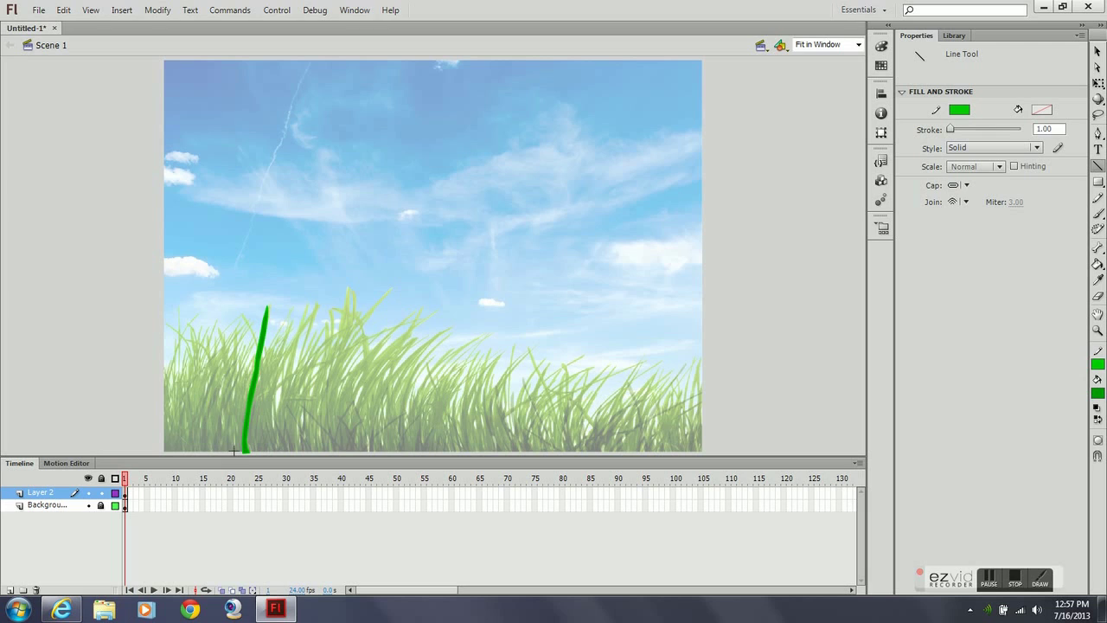
{"action": "left_click_drag", "start_coordinate": [234, 450], "coordinate": [234, 327]}
{"action": "left_click_drag", "start_coordinate": [956, 131], "coordinate": [965, 131]}
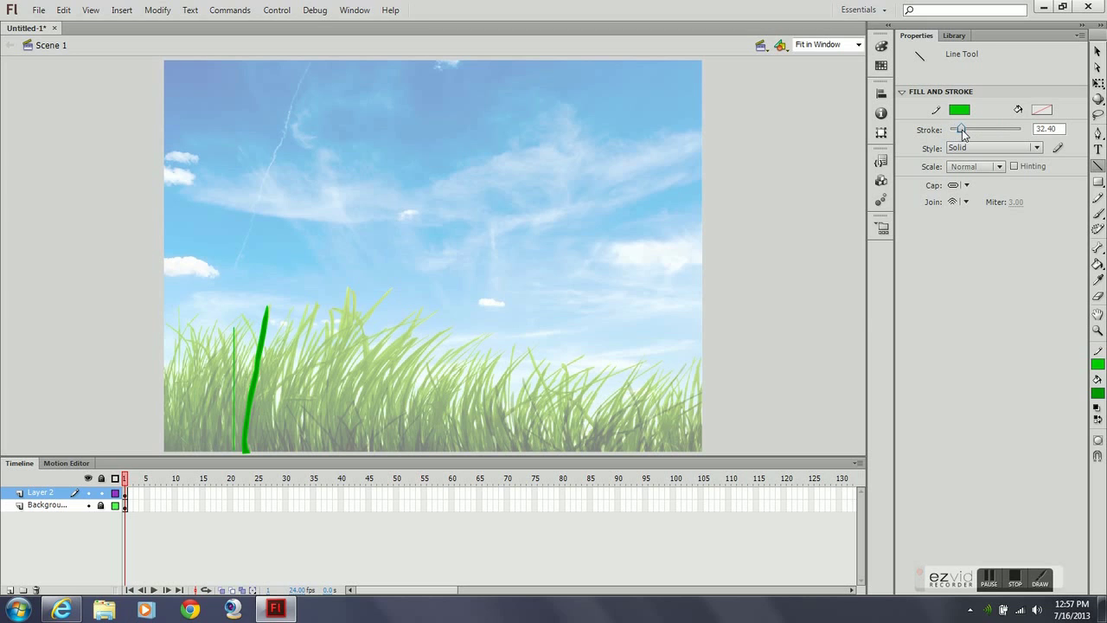
{"action": "double_click", "coordinate": [1056, 129]}
{"action": "type", "text": "5"}
{"action": "key", "text": "Return"}
{"action": "mouse_move", "coordinate": [270, 450]}
{"action": "left_mouse_down"}
{"action": "mouse_move", "coordinate": [296, 404]}
{"action": "mouse_move", "coordinate": [288, 349]}
{"action": "left_mouse_up"}
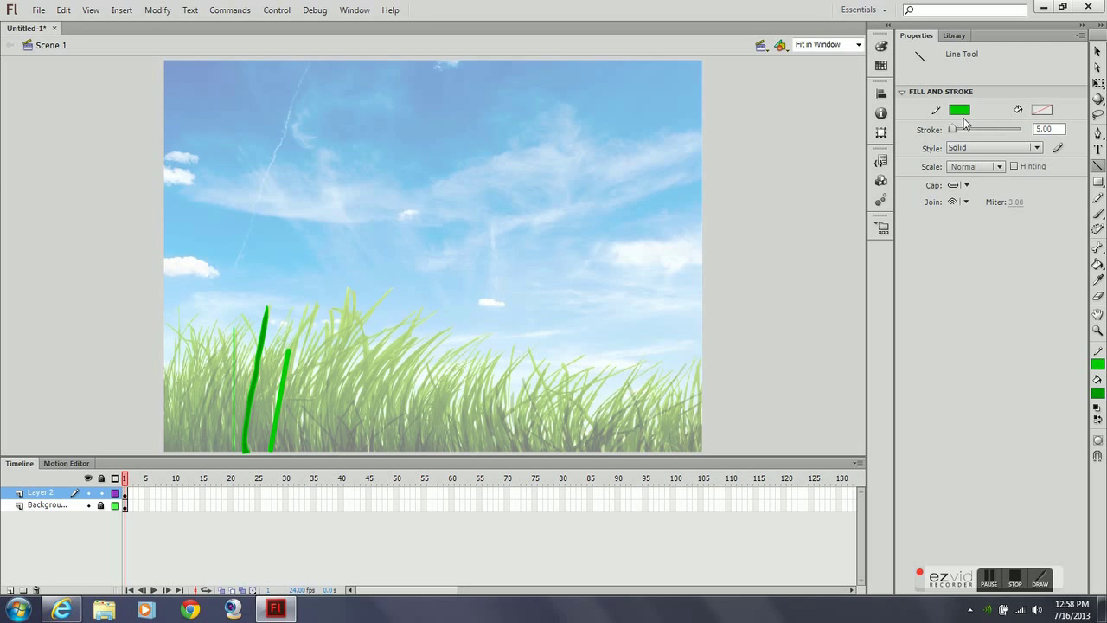
Step: Reset the stroke thickness to 1, keeping the Solid line style
{"action": "left_click", "coordinate": [1011, 132]}
{"action": "type", "text": "1"}
{"action": "key", "text": "Return"}
{"action": "left_click", "coordinate": [1037, 149]}
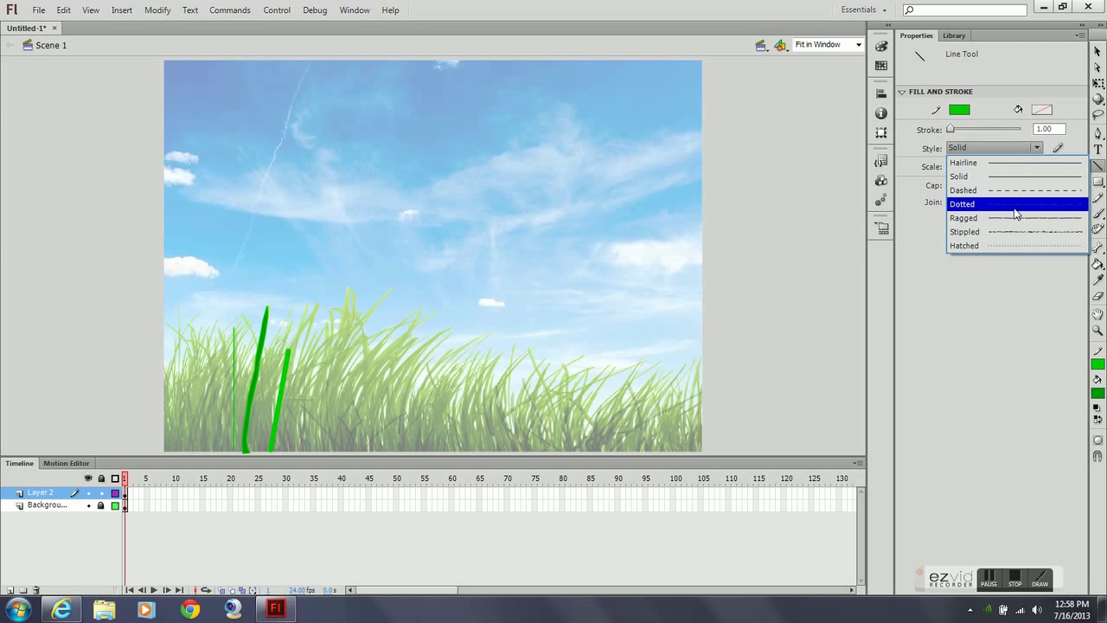
{"action": "left_click", "coordinate": [1036, 148]}
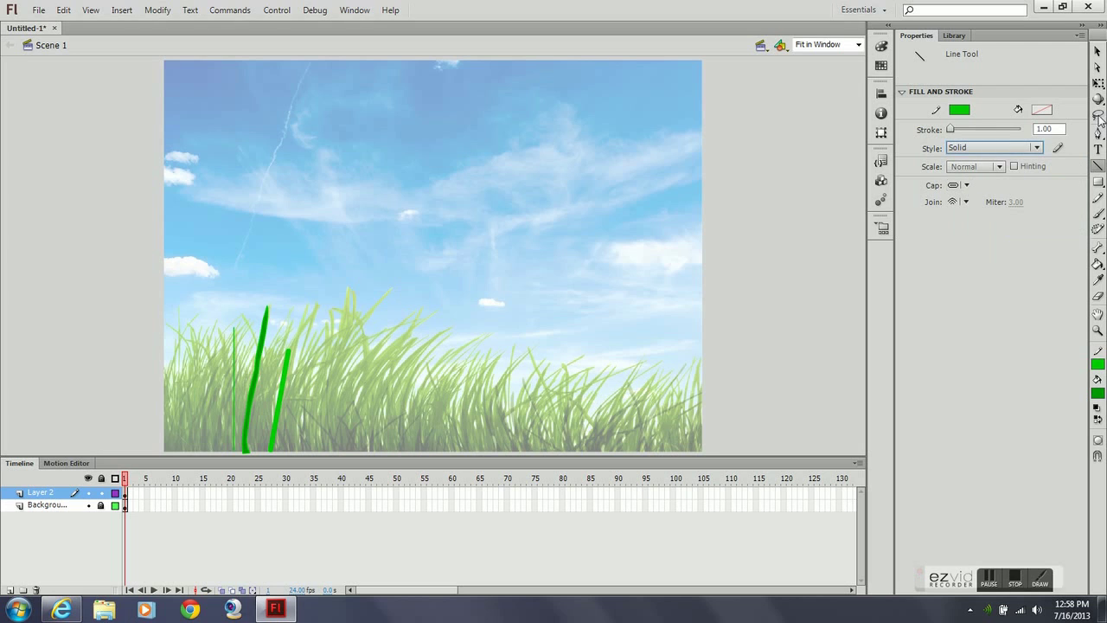
Step: Switch to the Oval tool with a white fill
{"action": "left_click", "coordinate": [1098, 182]}
{"action": "left_click", "coordinate": [1098, 182]}
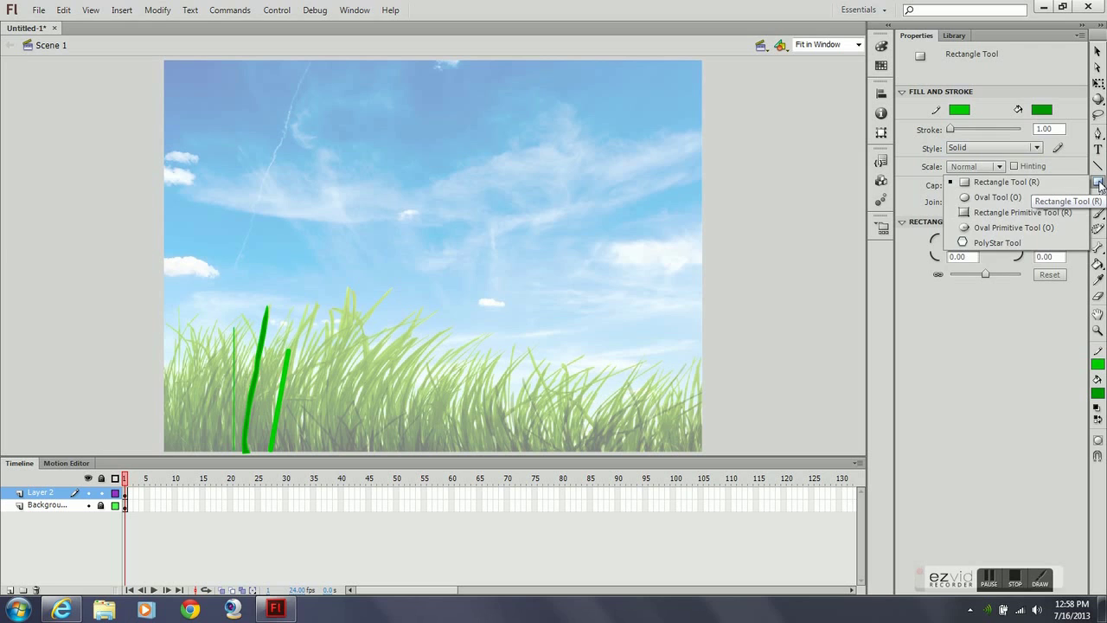
{"action": "left_click", "coordinate": [997, 198]}
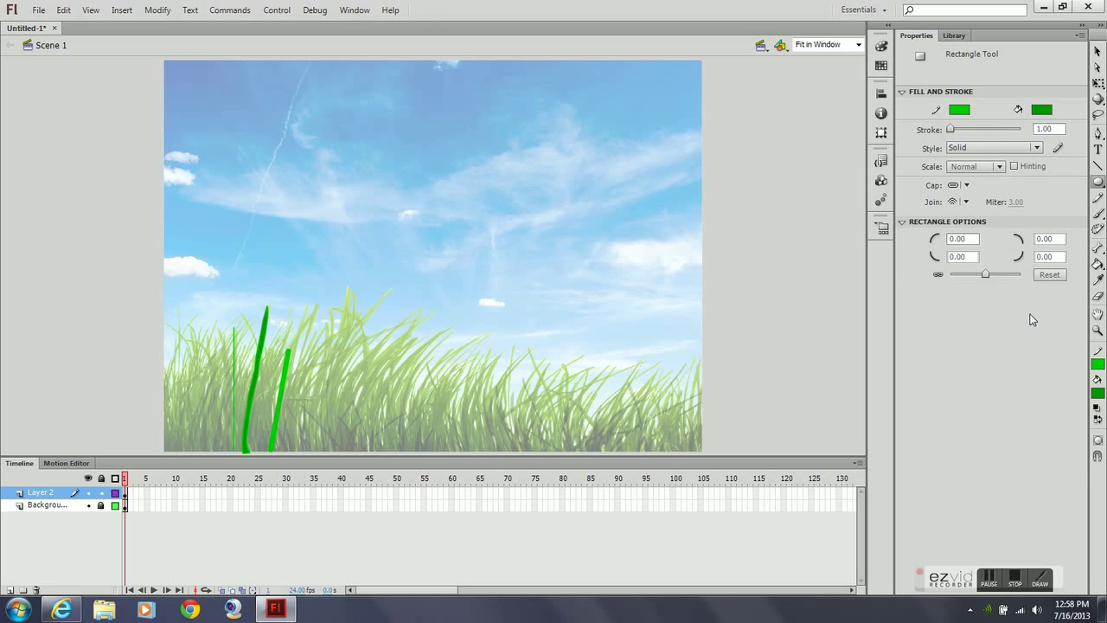
{"action": "left_click", "coordinate": [1098, 362]}
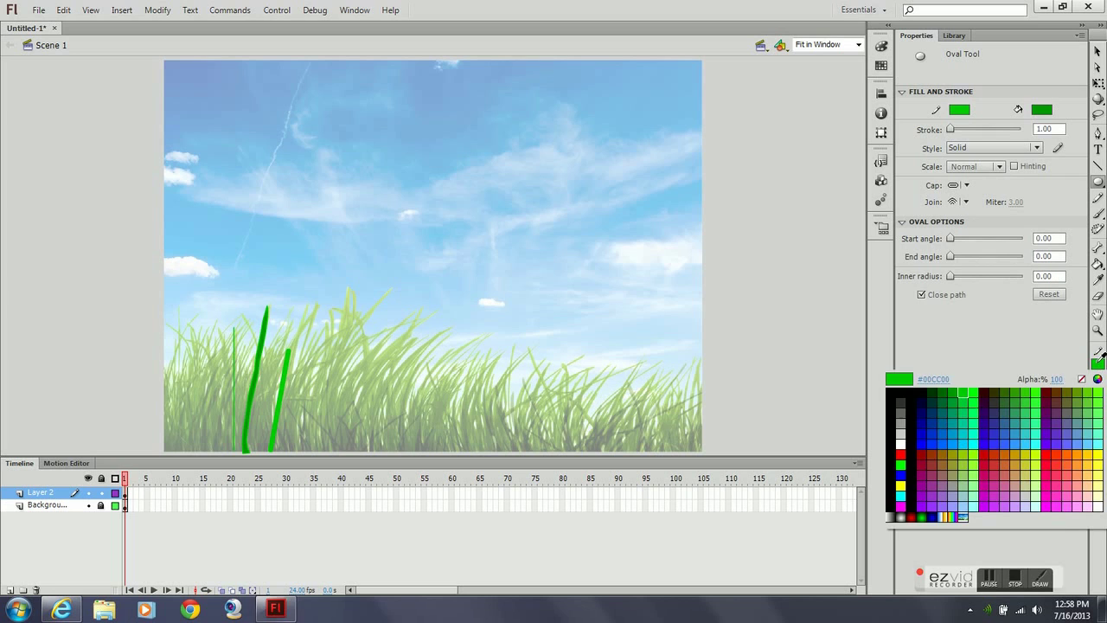
{"action": "left_click", "coordinate": [900, 433]}
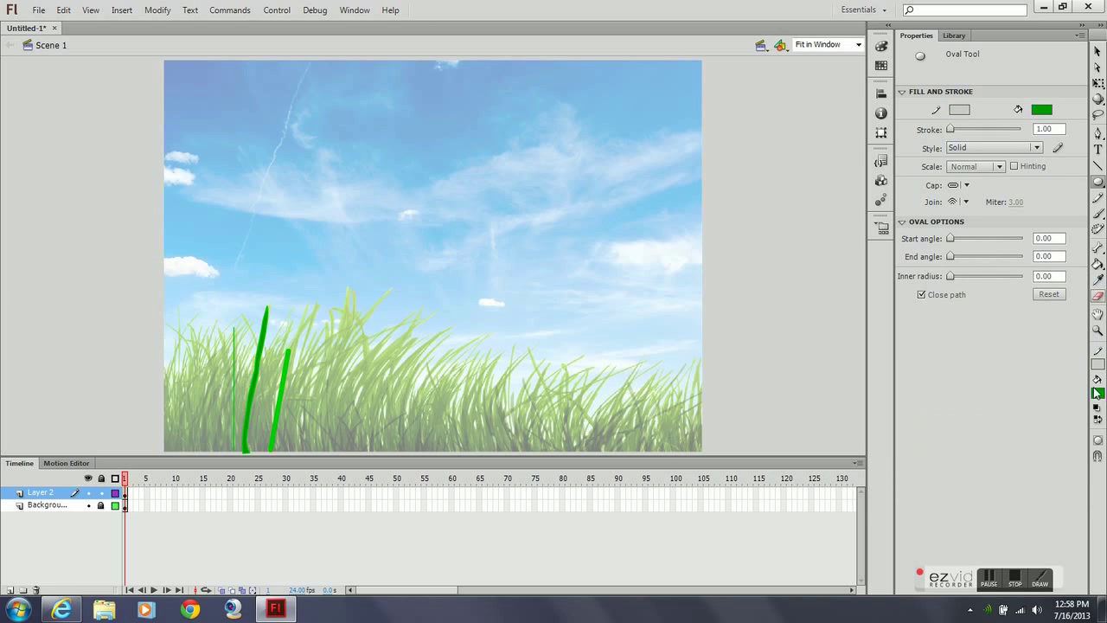
{"action": "left_click", "coordinate": [1097, 364]}
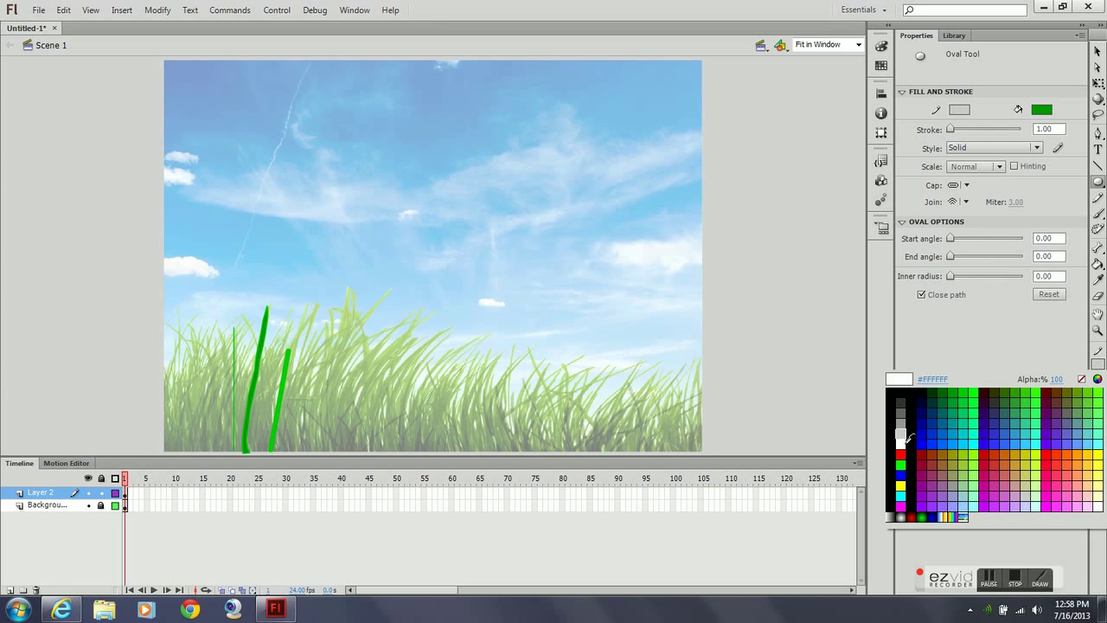
{"action": "left_click", "coordinate": [902, 435]}
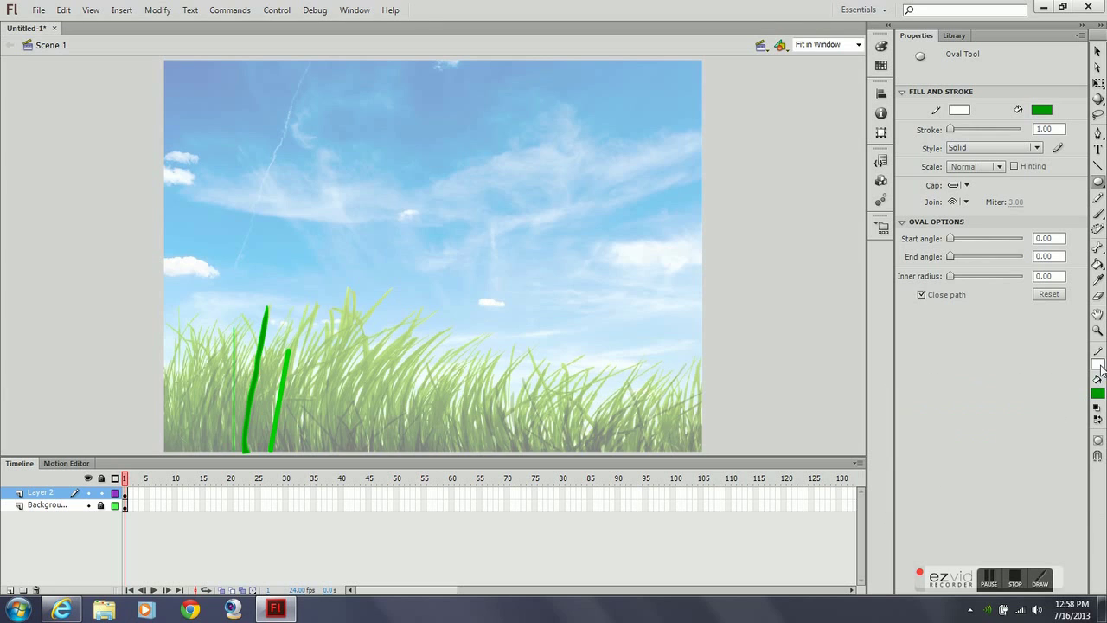
{"action": "left_click", "coordinate": [1098, 393]}
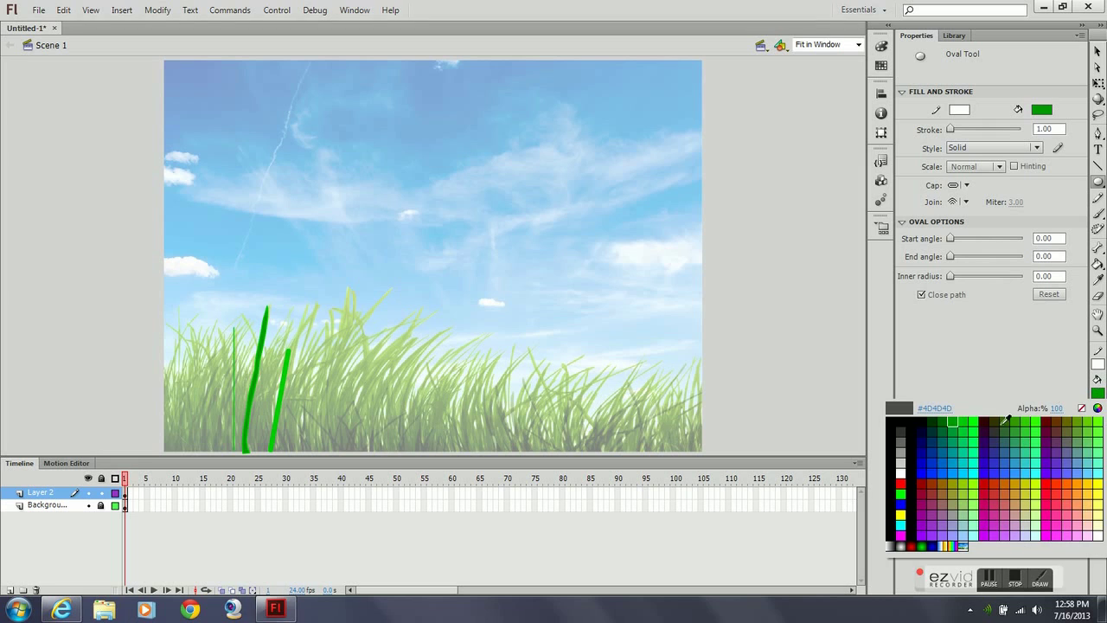
{"action": "left_click", "coordinate": [899, 472]}
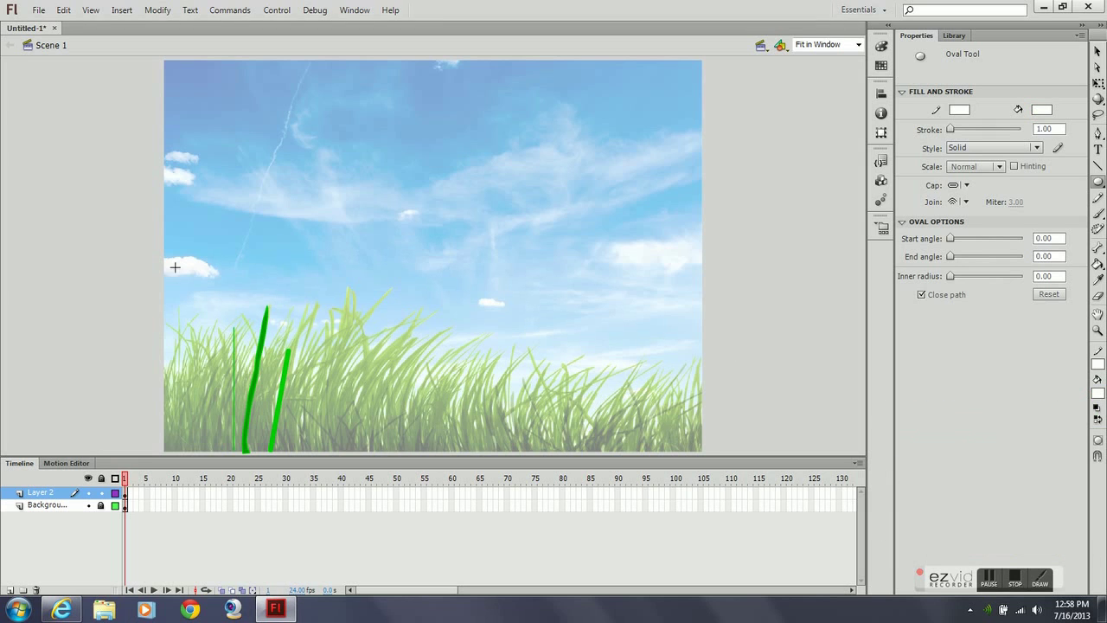
Step: Draw five white ovals over the clouds across the stage
{"action": "left_click_drag", "start_coordinate": [149, 256], "coordinate": [222, 279]}
{"action": "left_click_drag", "start_coordinate": [154, 167], "coordinate": [197, 187]}
{"action": "left_click_drag", "start_coordinate": [165, 151], "coordinate": [197, 163]}
{"action": "left_click_drag", "start_coordinate": [432, 58], "coordinate": [461, 67]}
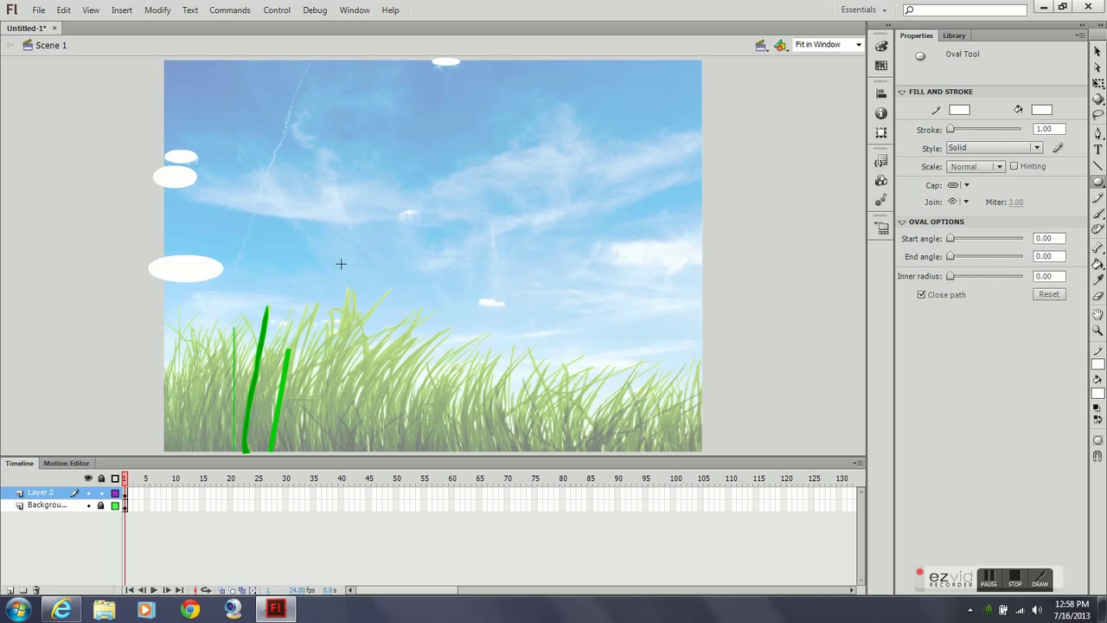
{"action": "left_click_drag", "start_coordinate": [478, 296], "coordinate": [504, 308]}
Step: Toggle Layer 2's visibility to compare, then delete its green grass blades and line
{"action": "left_click", "coordinate": [87, 494]}
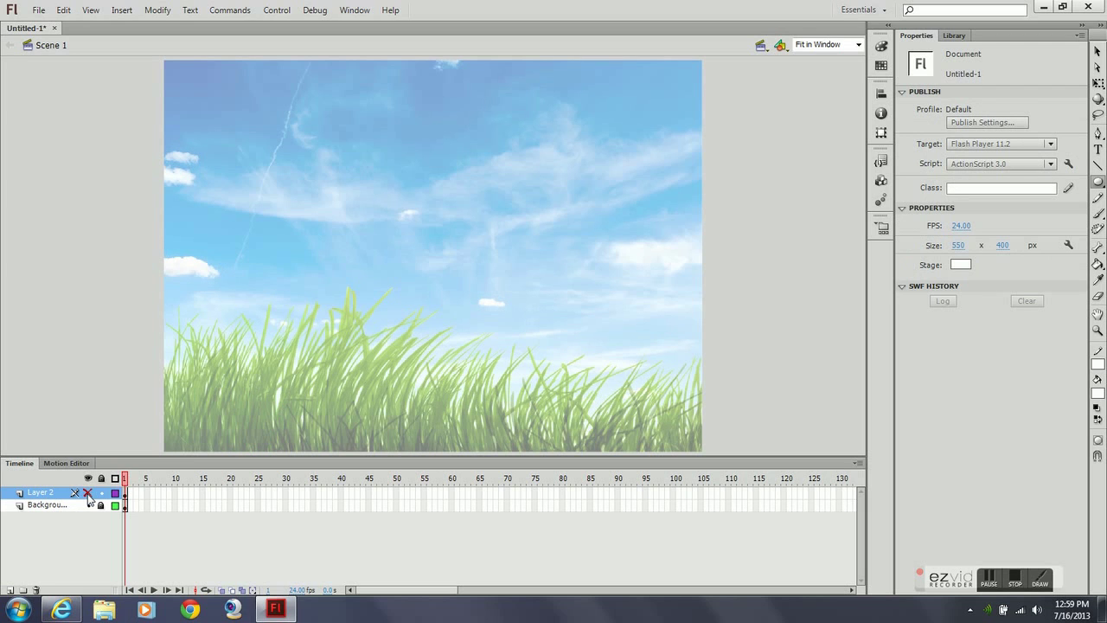
{"action": "left_click", "coordinate": [89, 495]}
{"action": "left_click", "coordinate": [88, 494]}
{"action": "left_click", "coordinate": [88, 493]}
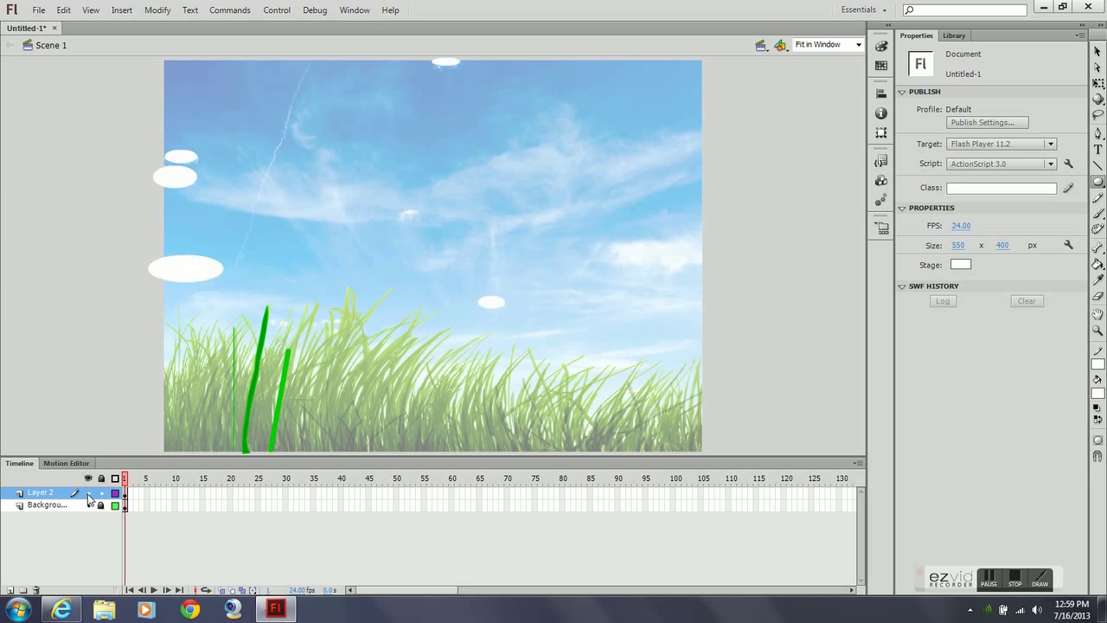
{"action": "left_click", "coordinate": [88, 494]}
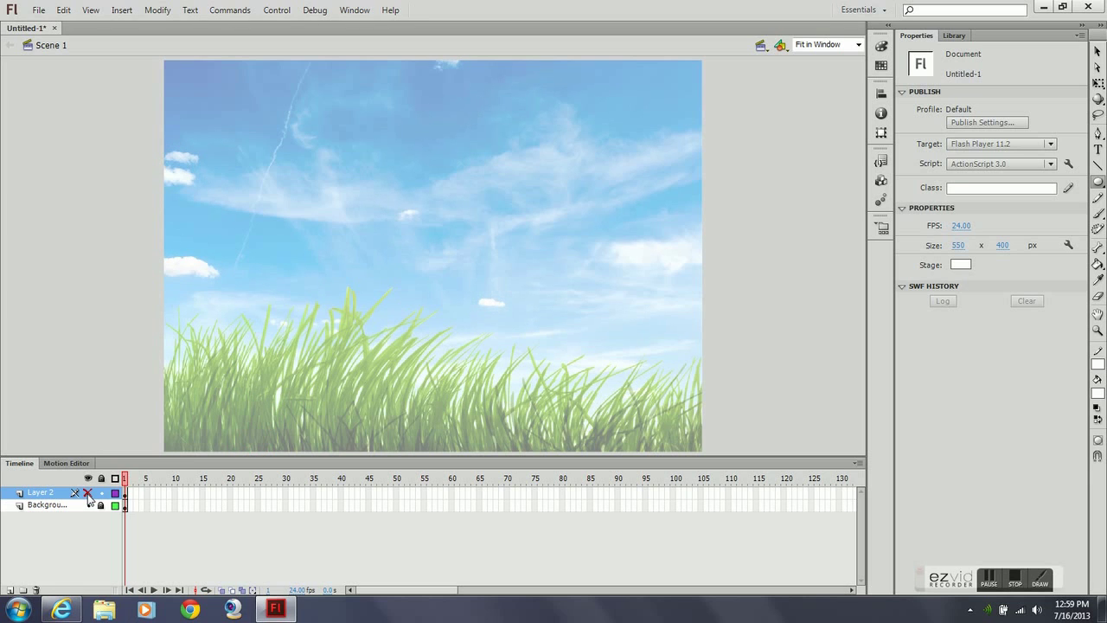
{"action": "left_click", "coordinate": [87, 494]}
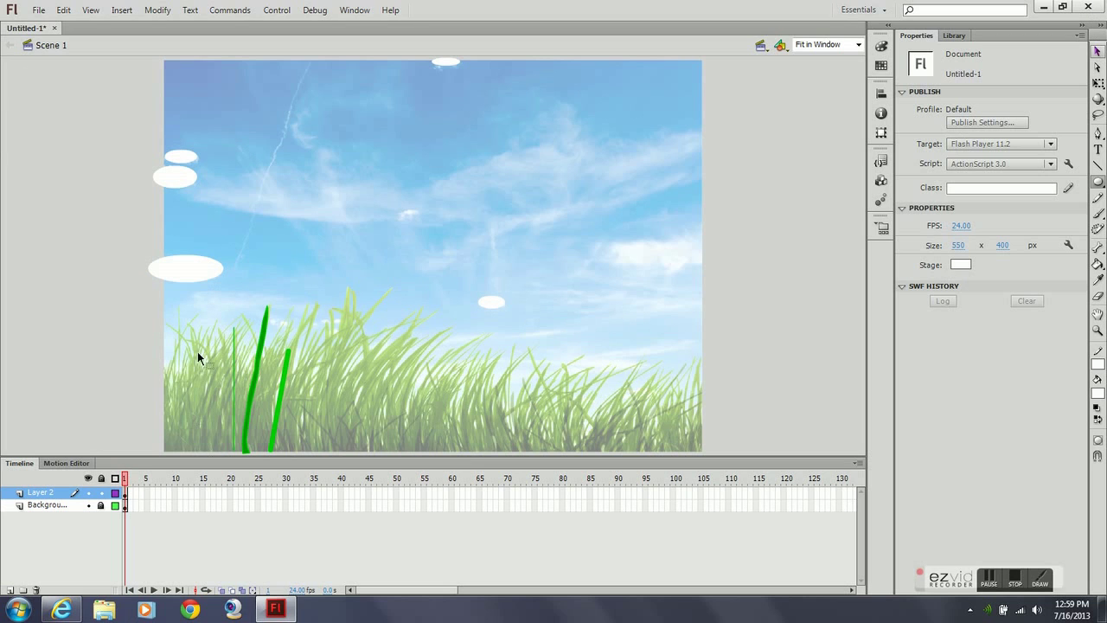
{"action": "left_click_drag", "start_coordinate": [208, 298], "coordinate": [295, 456]}
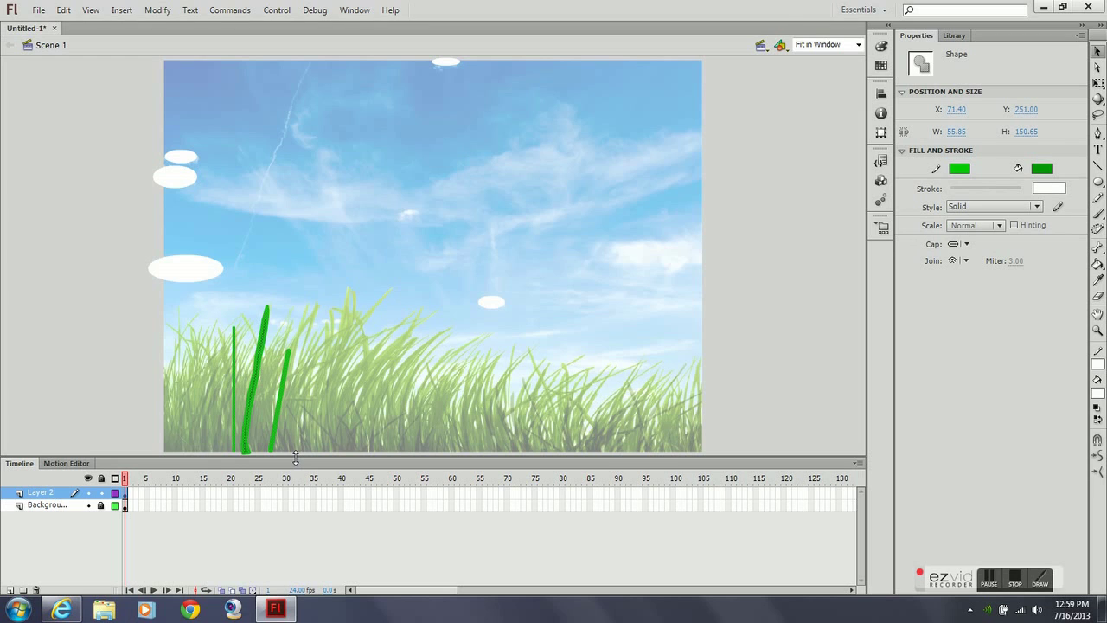
{"action": "key", "text": "Delete"}
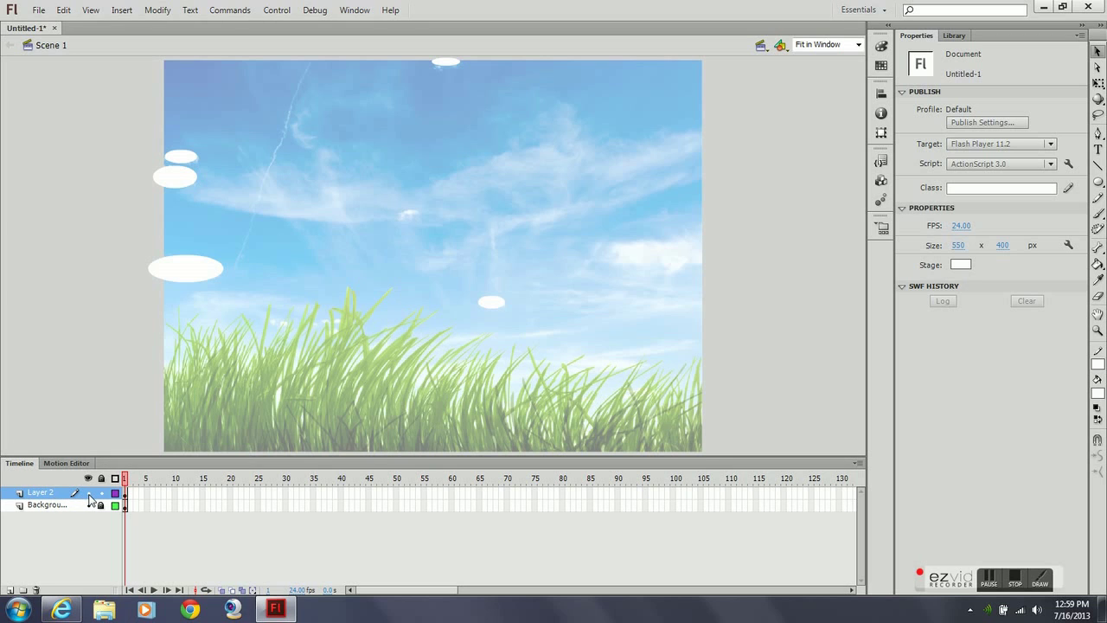
Step: Rename Layer 2 to 'Clouds'
{"action": "double_click", "coordinate": [48, 491]}
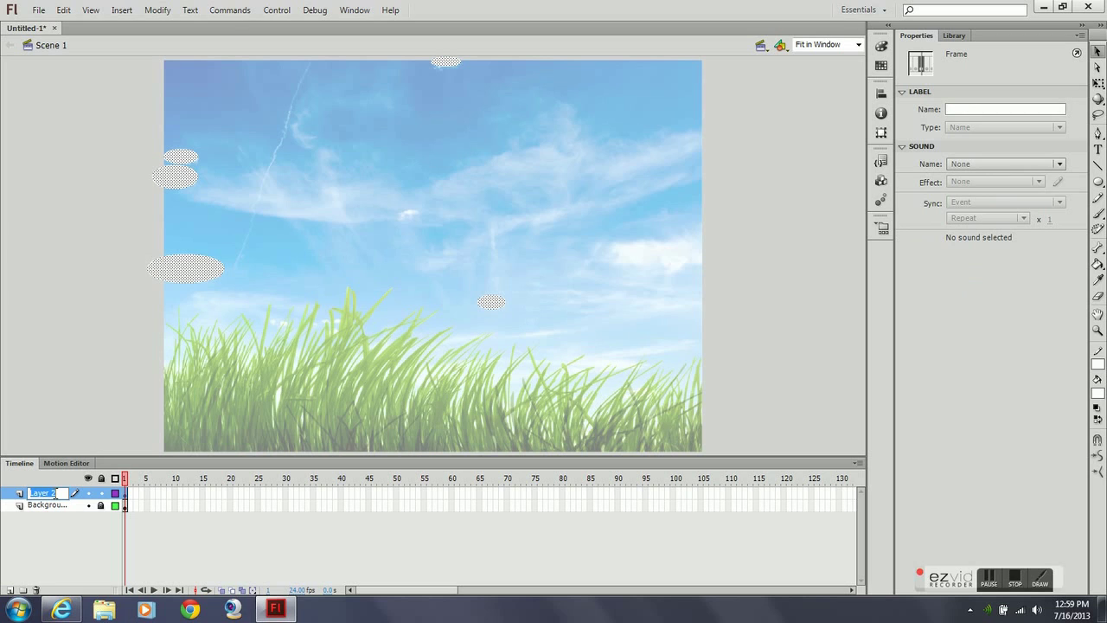
{"action": "type", "text": "Clouds"}
{"action": "key", "text": "Return"}
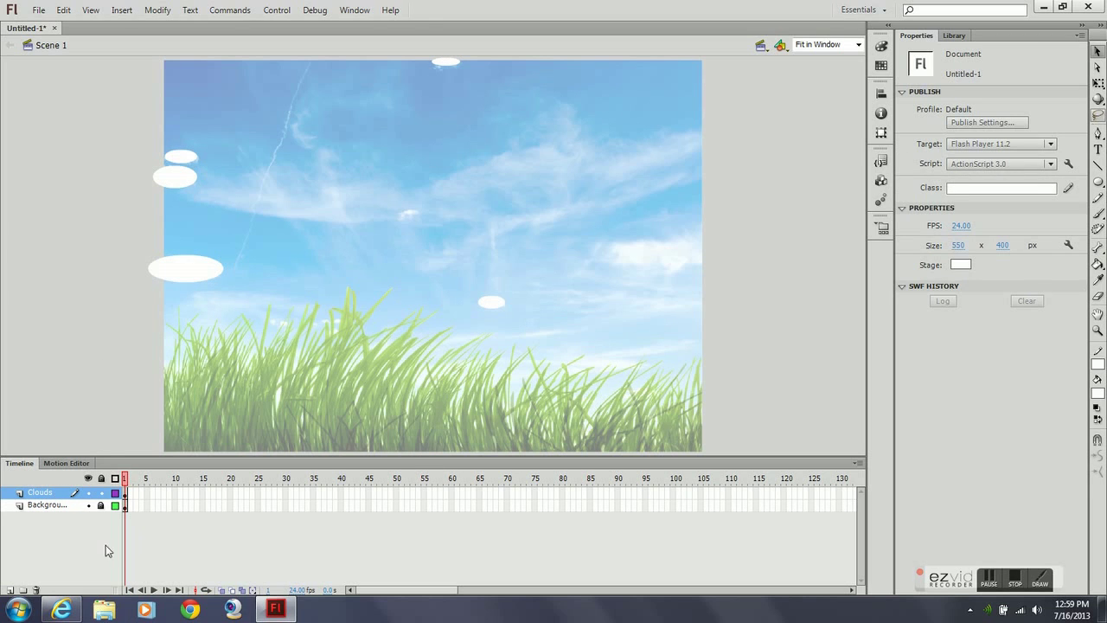
Step: Add a new layer named 'Sky', lock Clouds, and move Sky below Clouds
{"action": "left_click", "coordinate": [9, 590]}
{"action": "double_click", "coordinate": [49, 495]}
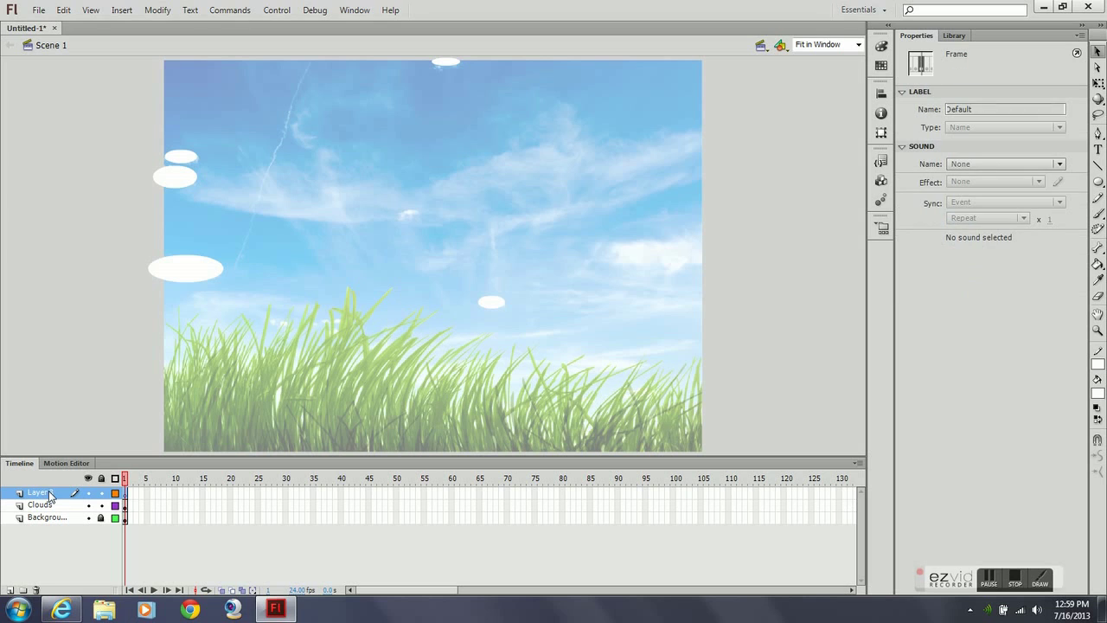
{"action": "type", "text": "Sky"}
{"action": "key", "text": "Return"}
{"action": "left_click", "coordinate": [101, 504]}
{"action": "left_click_drag", "start_coordinate": [49, 495], "coordinate": [54, 516]}
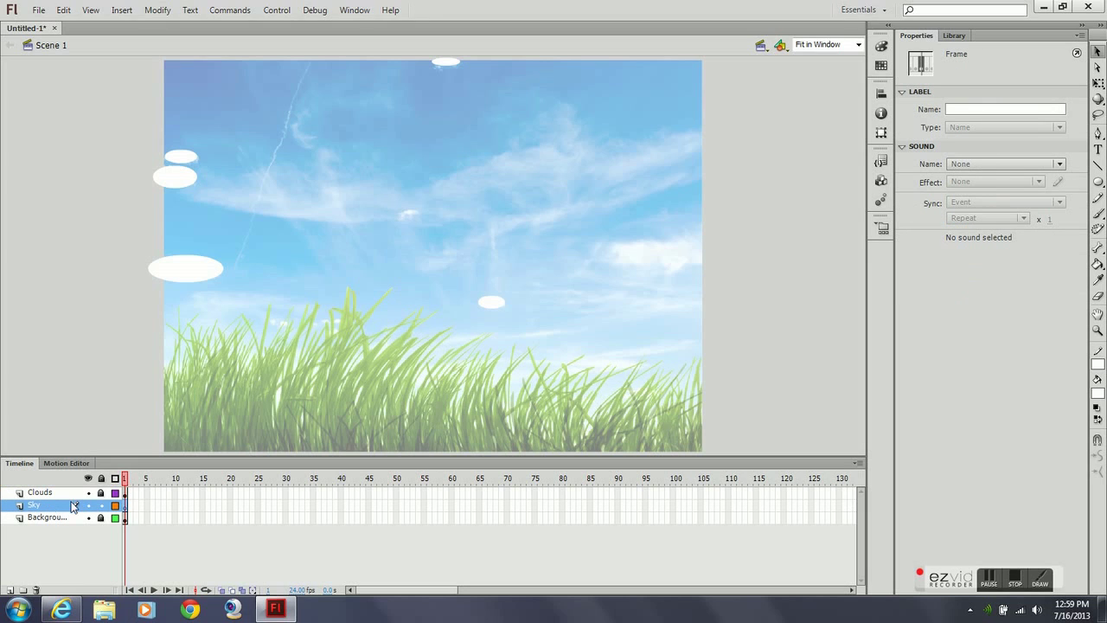
Step: Choose the Rectangle Primitive tool with blue stroke and blue fill
{"action": "left_click", "coordinate": [1097, 264]}
{"action": "left_click", "coordinate": [1097, 184]}
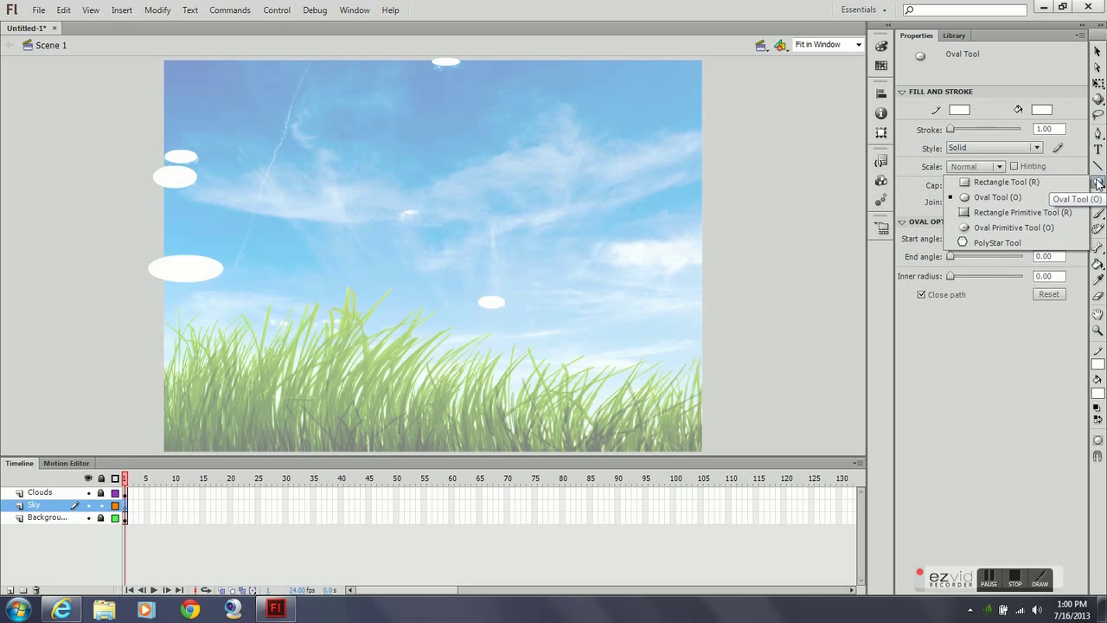
{"action": "left_click", "coordinate": [1024, 216]}
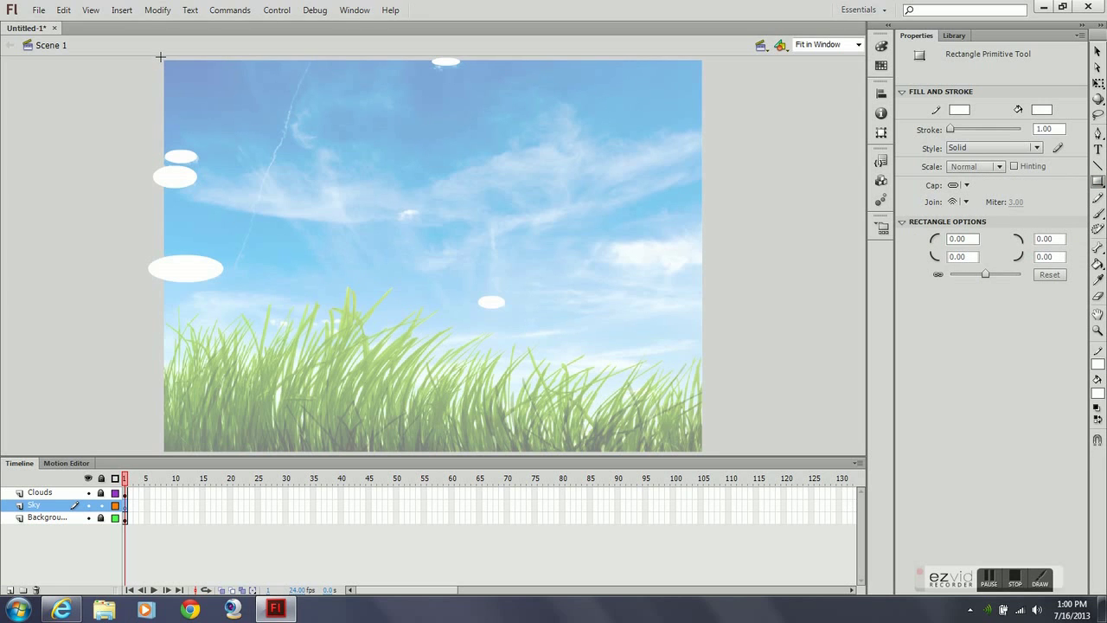
{"action": "left_click", "coordinate": [1099, 363]}
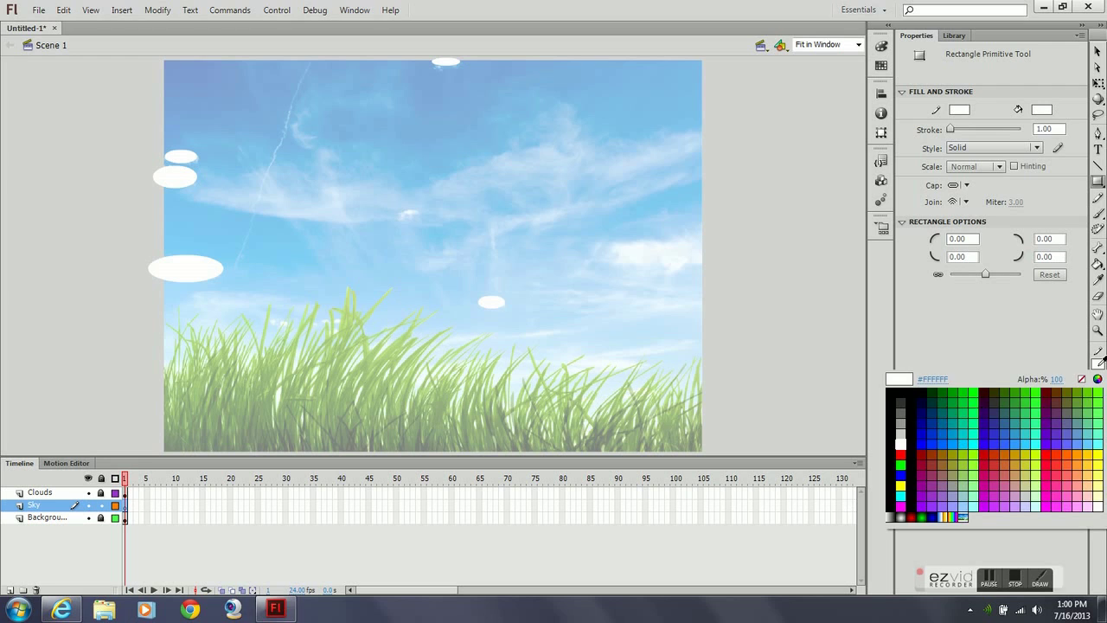
{"action": "left_click", "coordinate": [941, 441]}
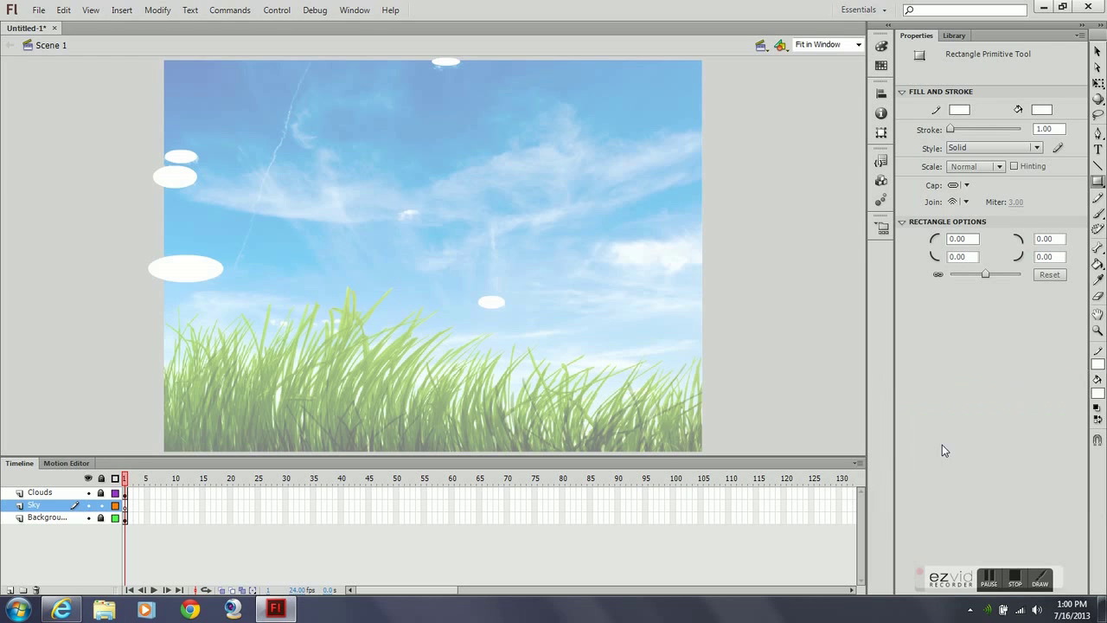
{"action": "left_click", "coordinate": [1096, 394]}
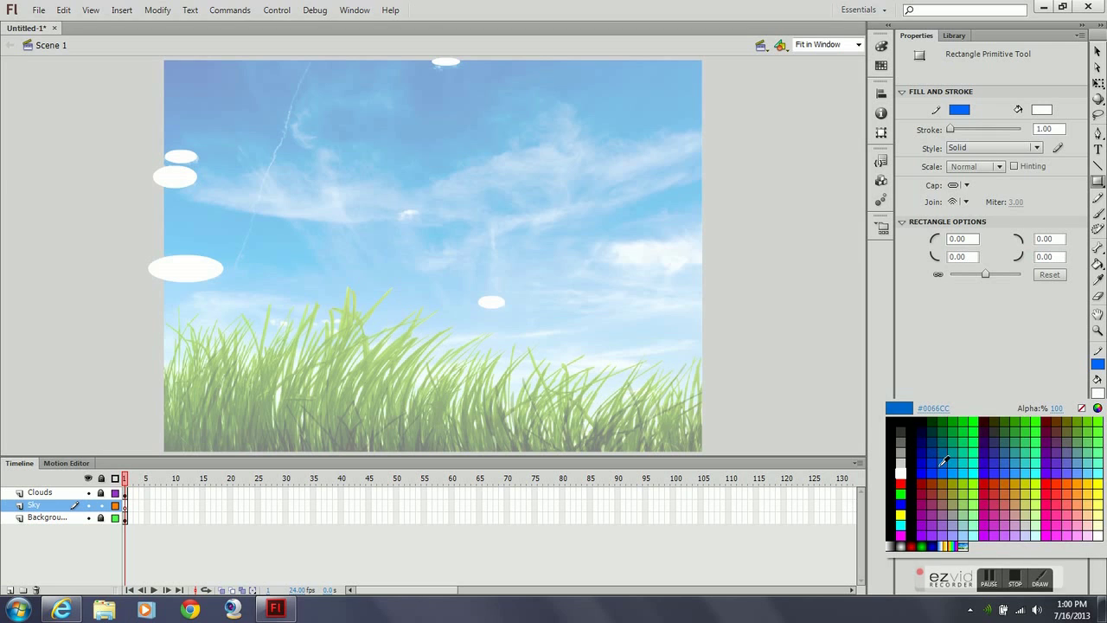
{"action": "left_click", "coordinate": [943, 462]}
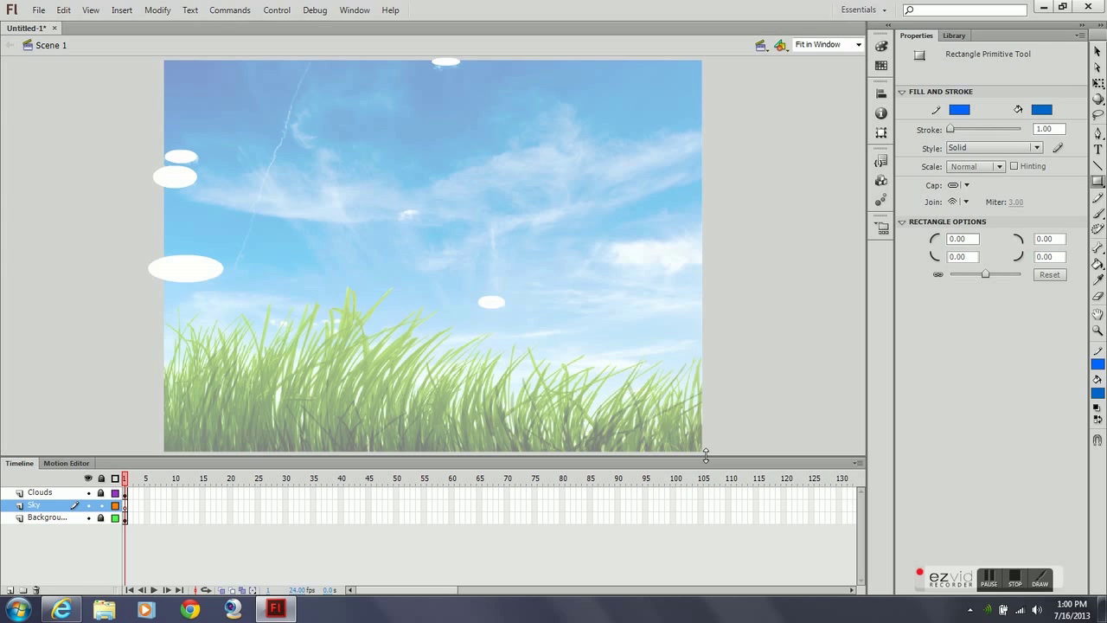
Step: At 100% zoom, draw a blue rectangle covering the whole stage and toggle Sky's visibility
{"action": "left_click", "coordinate": [858, 44]}
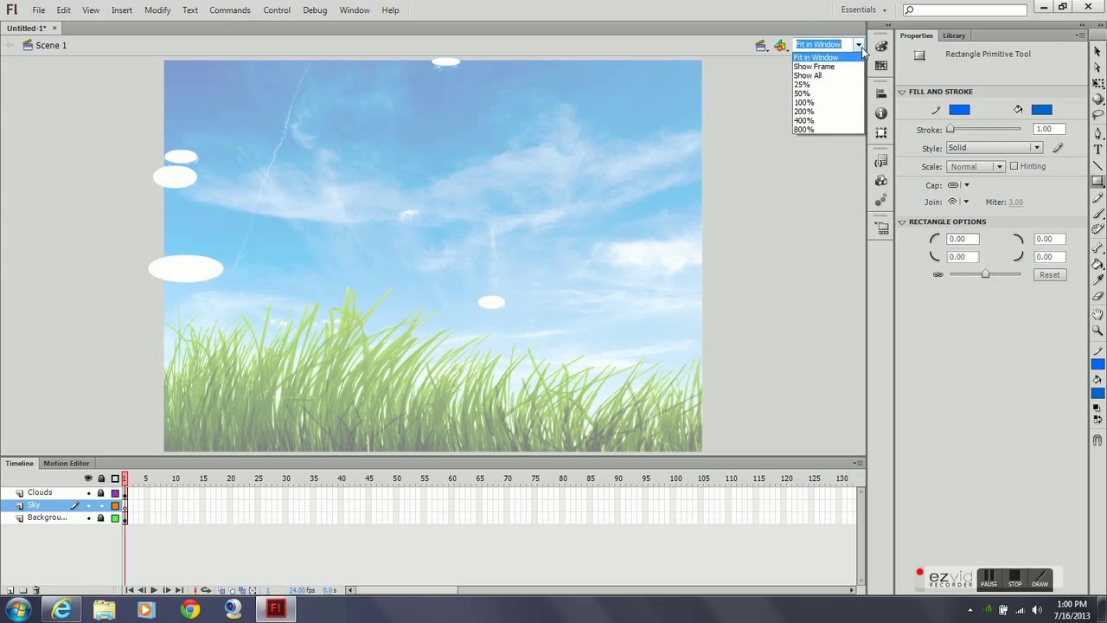
{"action": "left_click", "coordinate": [804, 102]}
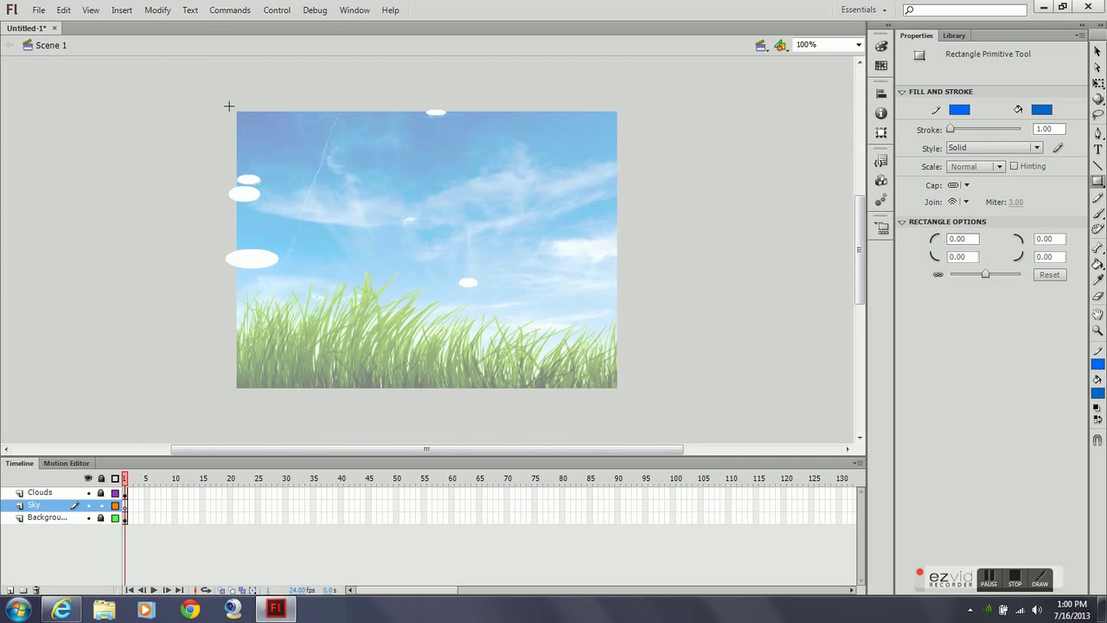
{"action": "left_click_drag", "start_coordinate": [231, 110], "coordinate": [624, 396]}
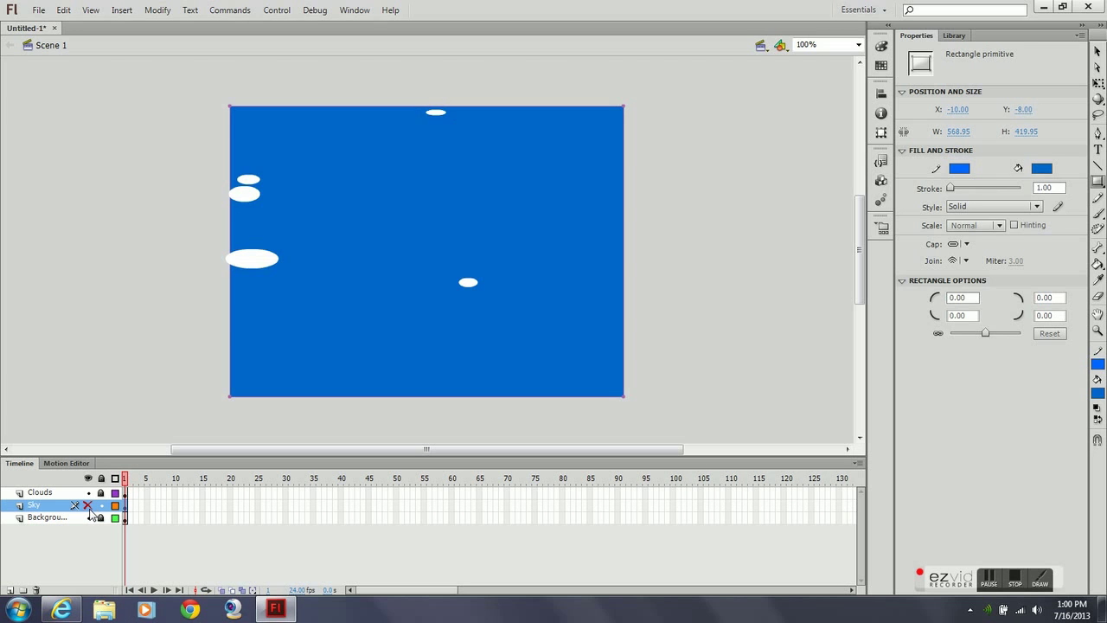
{"action": "left_click", "coordinate": [87, 505]}
{"action": "left_click", "coordinate": [88, 506]}
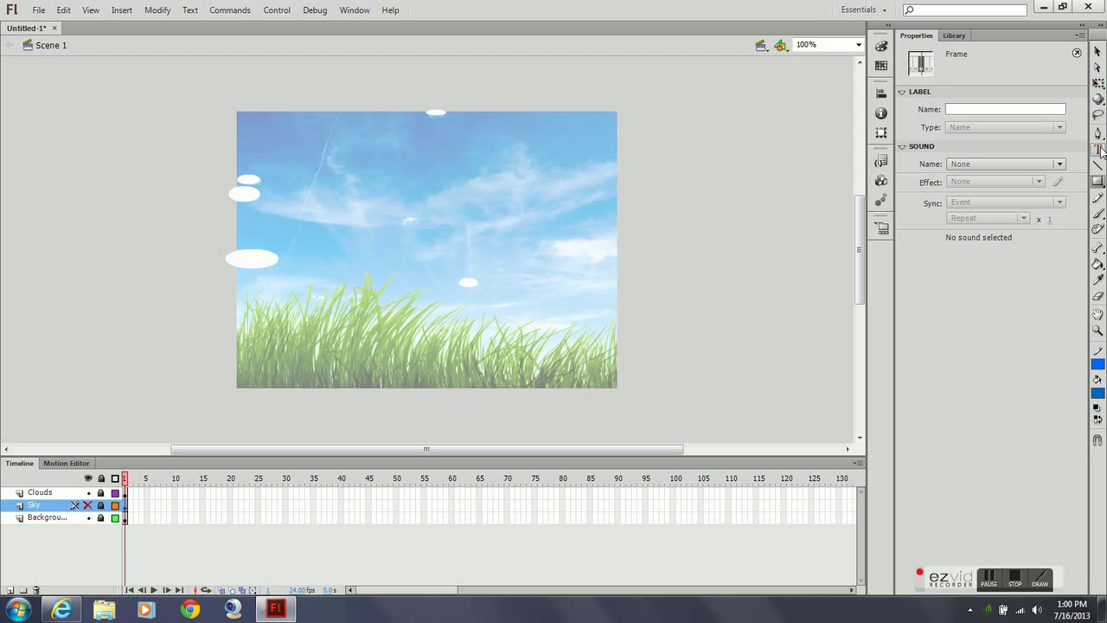
Step: Choose the Pencil with green stroke and fill, declining to unlock the Sky layer
{"action": "left_click", "coordinate": [1097, 198]}
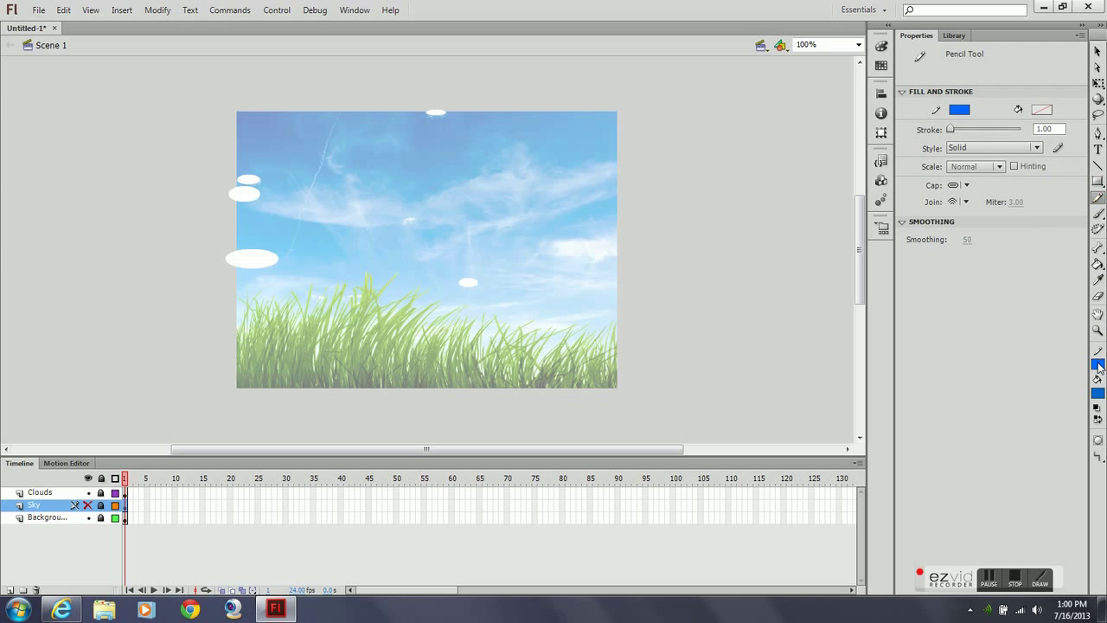
{"action": "left_click", "coordinate": [1098, 367]}
{"action": "left_click", "coordinate": [974, 391]}
{"action": "left_click", "coordinate": [1096, 393]}
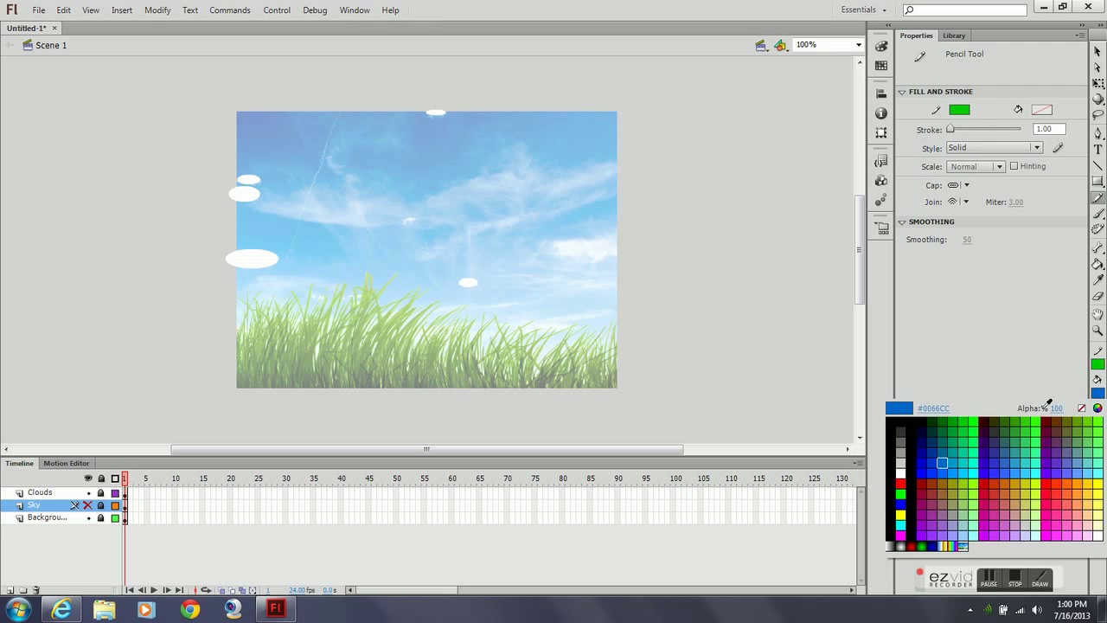
{"action": "left_click", "coordinate": [968, 419]}
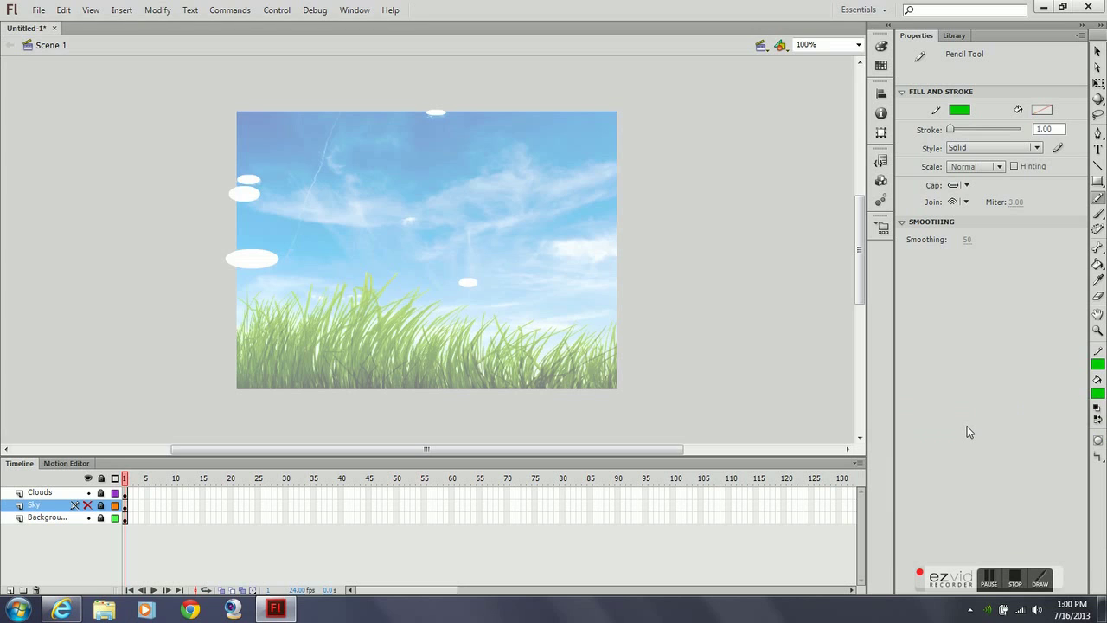
{"action": "left_click", "coordinate": [346, 290]}
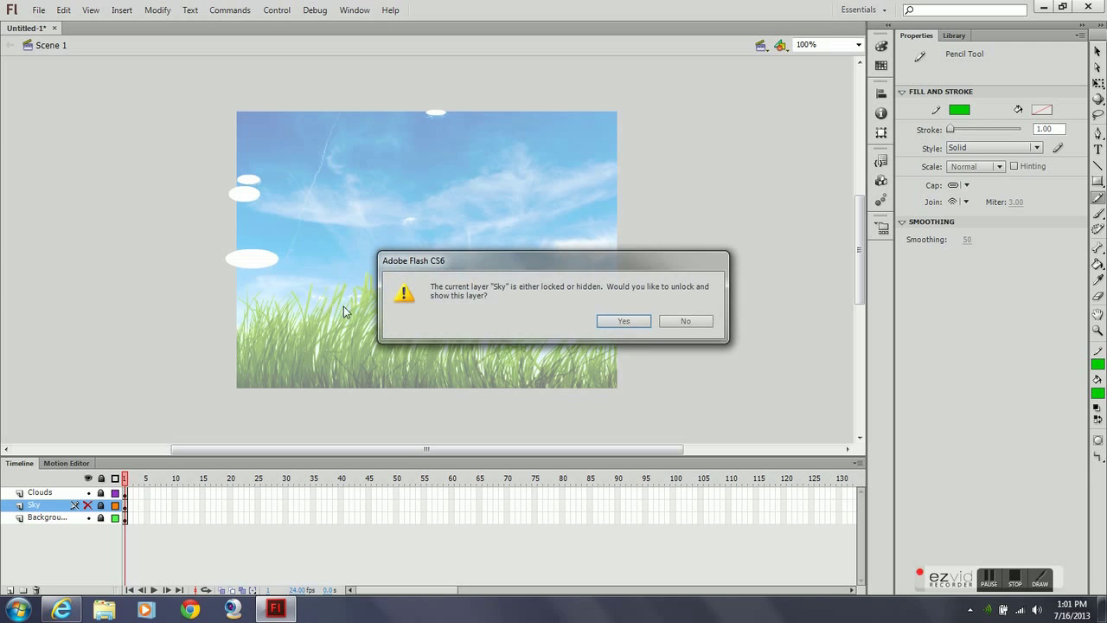
{"action": "left_click", "coordinate": [685, 321]}
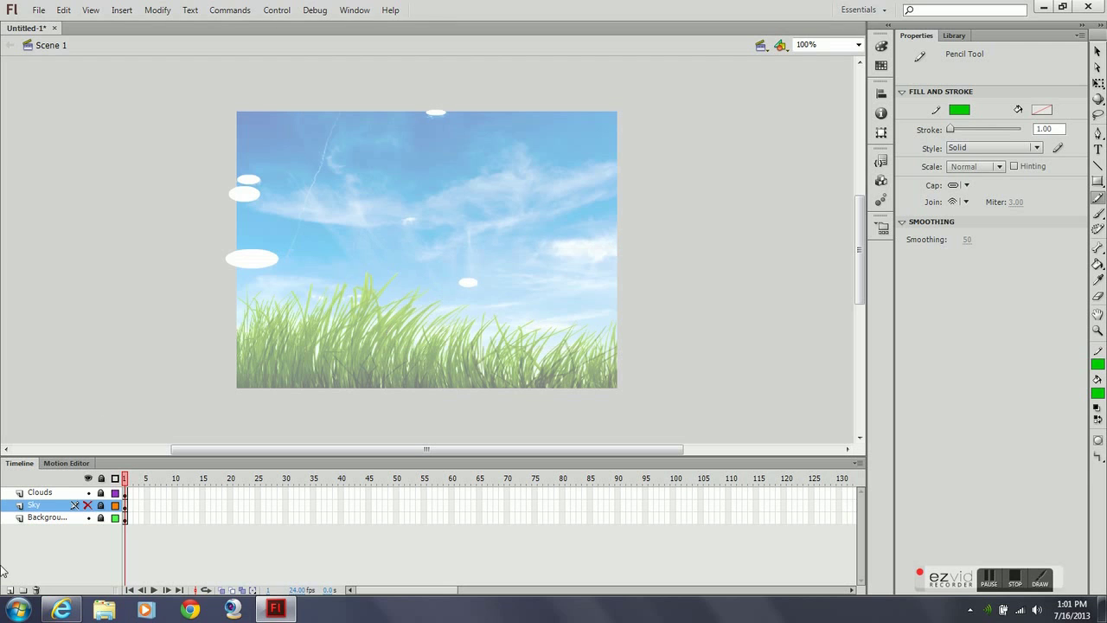
Step: Add a new 'Grass' layer above Sky and draw a green blade on it
{"action": "left_click", "coordinate": [9, 589]}
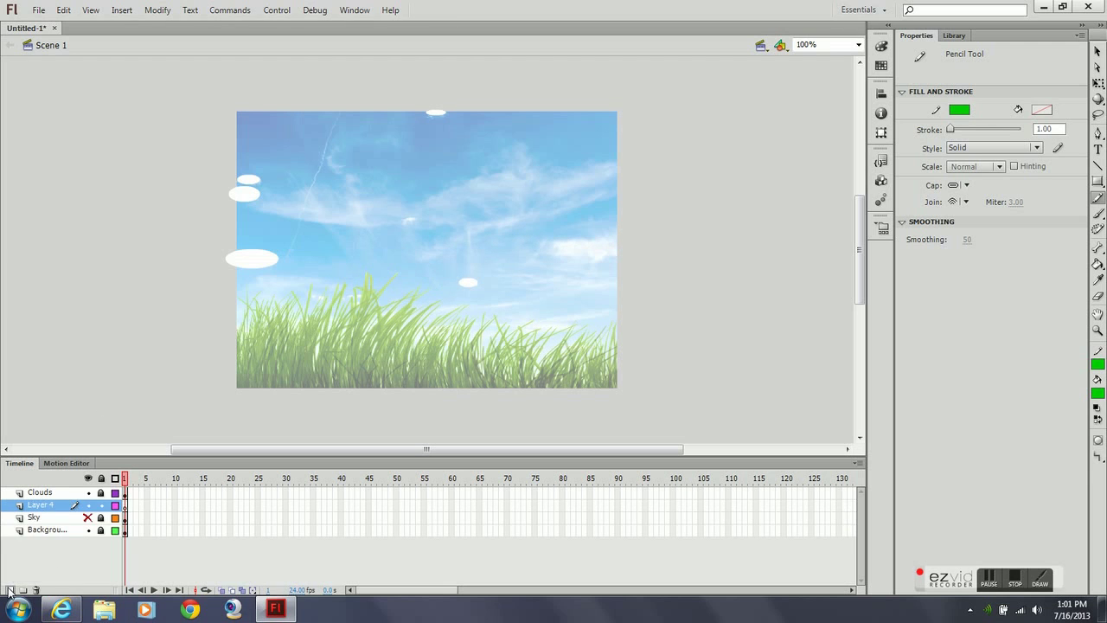
{"action": "double_click", "coordinate": [36, 506]}
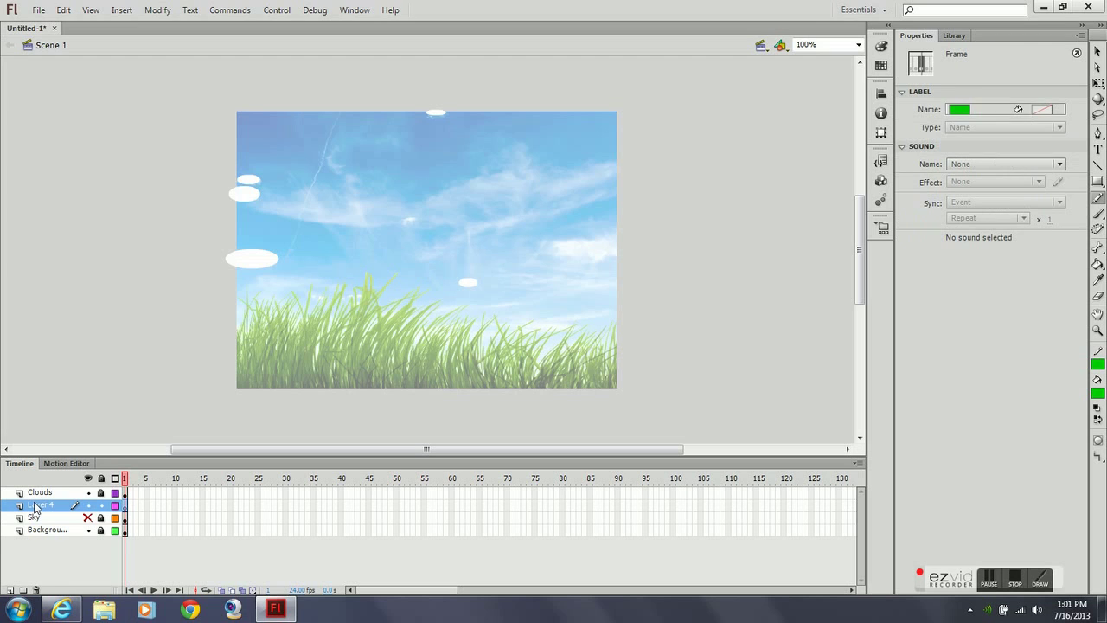
{"action": "type", "text": "Grass"}
{"action": "left_click", "coordinate": [62, 449]}
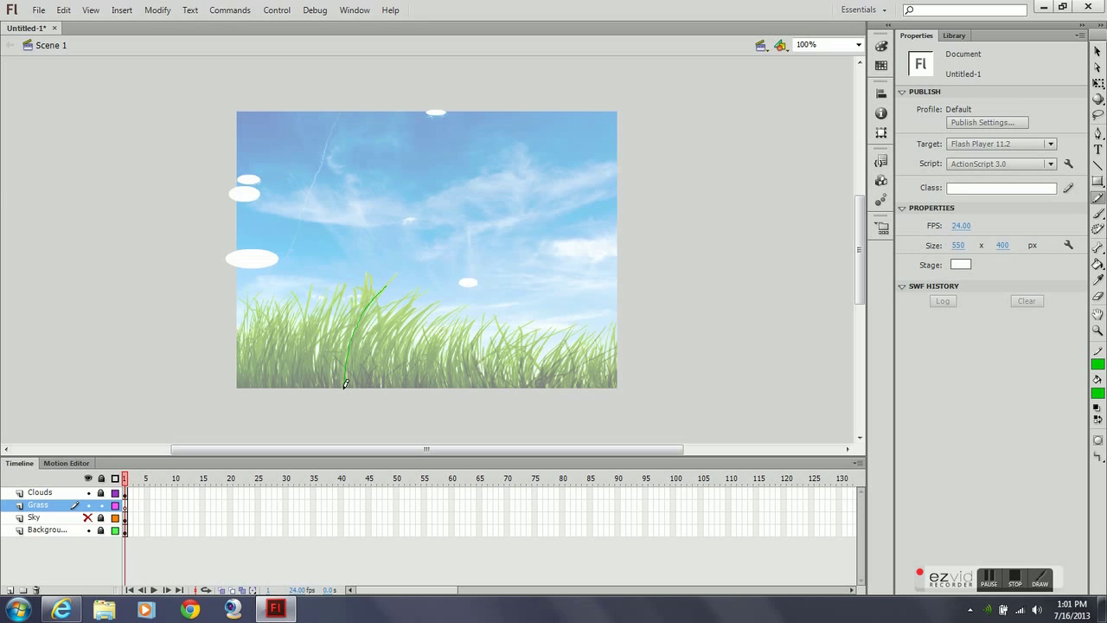
{"action": "left_click_drag", "start_coordinate": [345, 386], "coordinate": [345, 386]}
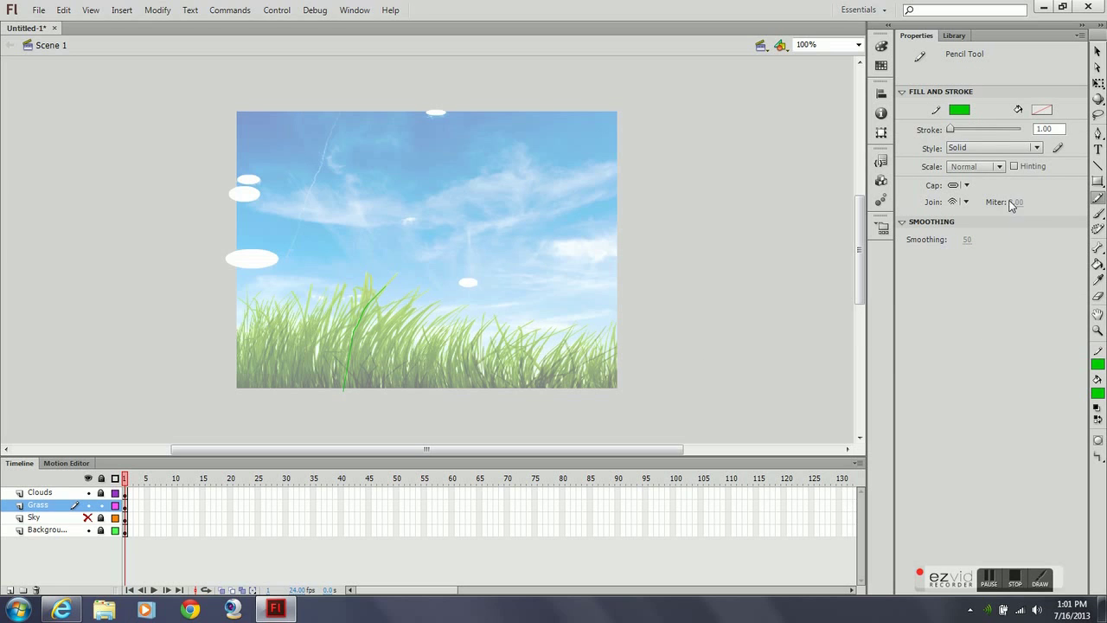
Step: Set stroke thickness to 2 and redraw a green grass blade from the grass top downward
{"action": "left_click", "coordinate": [1015, 128]}
{"action": "type", "text": "2"}
{"action": "key", "text": "Return"}
{"action": "mouse_move", "coordinate": [385, 283]}
{"action": "left_mouse_down"}
{"action": "mouse_move", "coordinate": [371, 294]}
{"action": "mouse_move", "coordinate": [339, 393]}
{"action": "left_mouse_up"}
{"action": "key", "text": "ctrl+z"}
{"action": "mouse_move", "coordinate": [384, 285]}
{"action": "left_mouse_down"}
{"action": "mouse_move", "coordinate": [360, 326]}
{"action": "mouse_move", "coordinate": [351, 389]}
{"action": "left_mouse_up"}
Step: Set fill and stroke to dark red #330000 and draw a stroke up through the grass
{"action": "left_click", "coordinate": [1097, 393]}
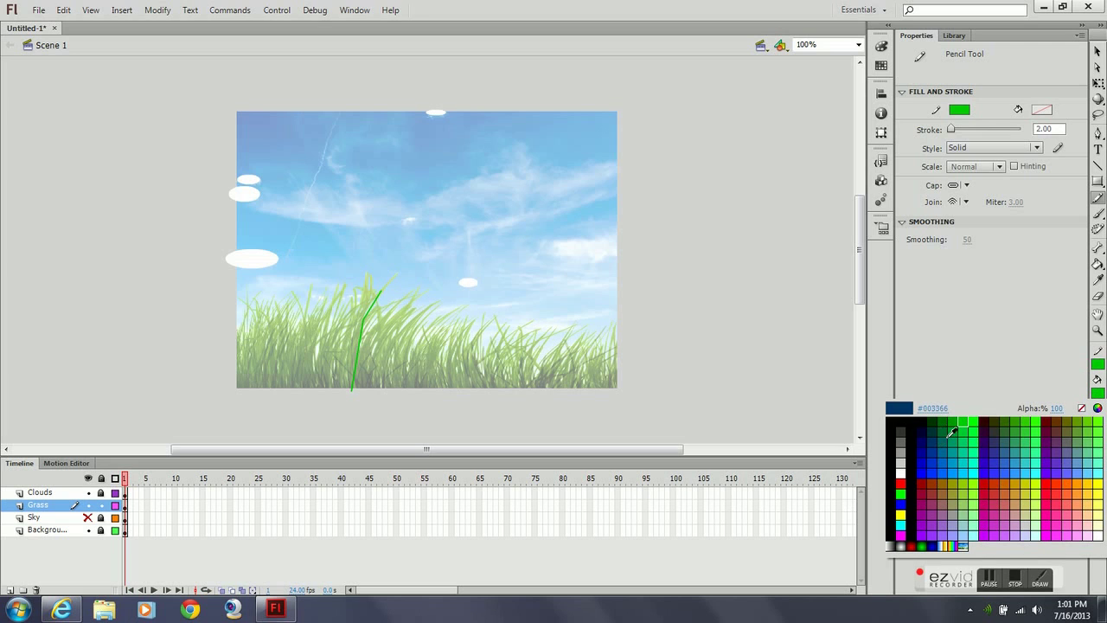
{"action": "left_click", "coordinate": [974, 423]}
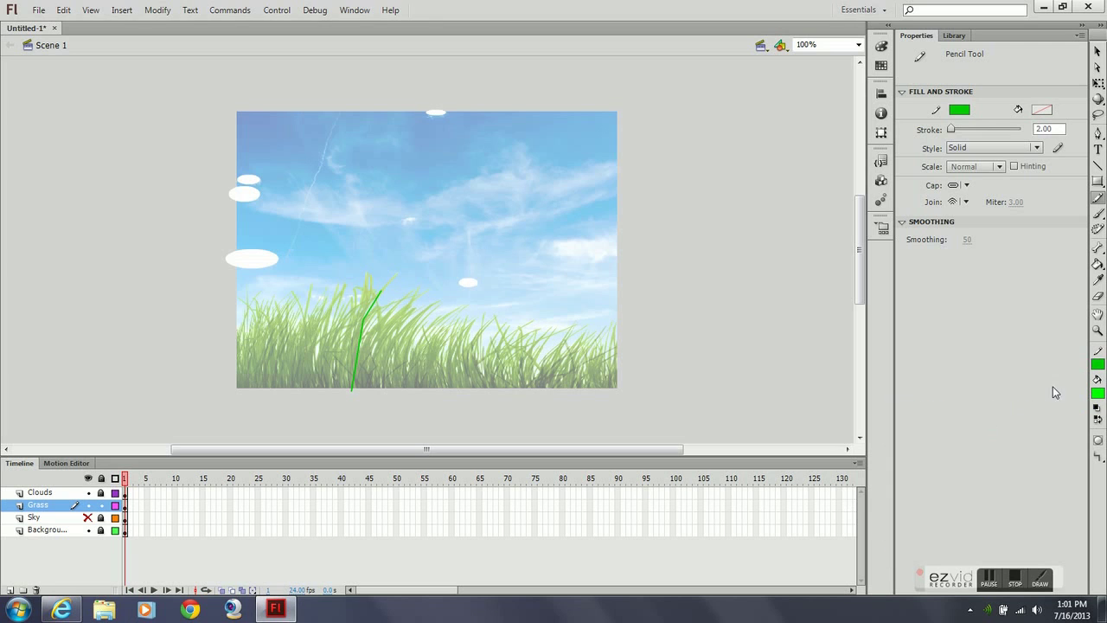
{"action": "left_click", "coordinate": [1097, 393]}
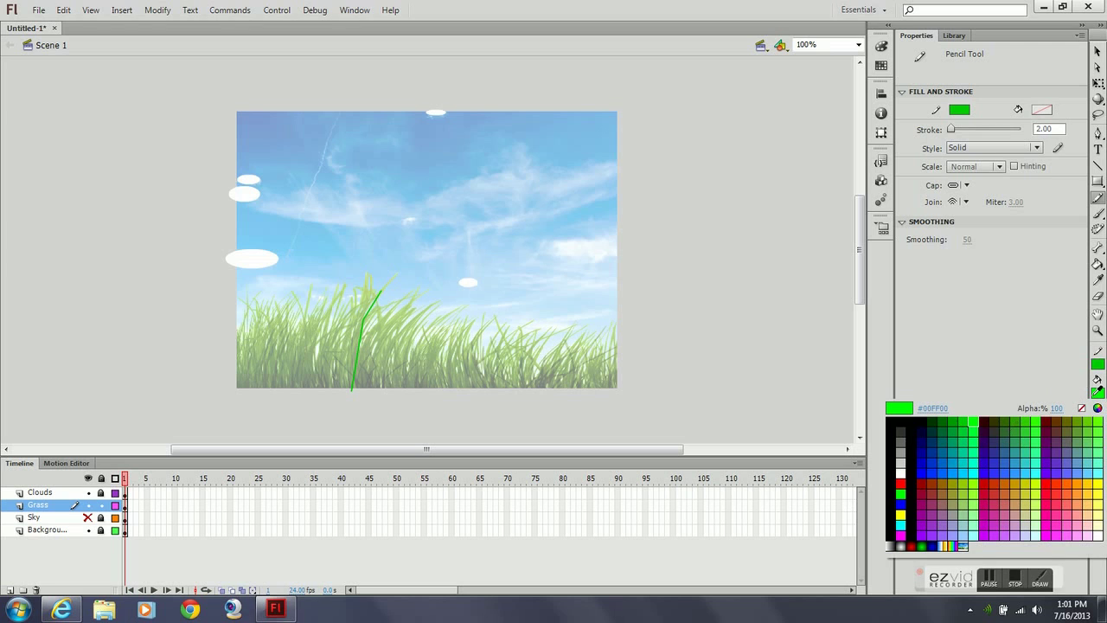
{"action": "left_click", "coordinate": [986, 421]}
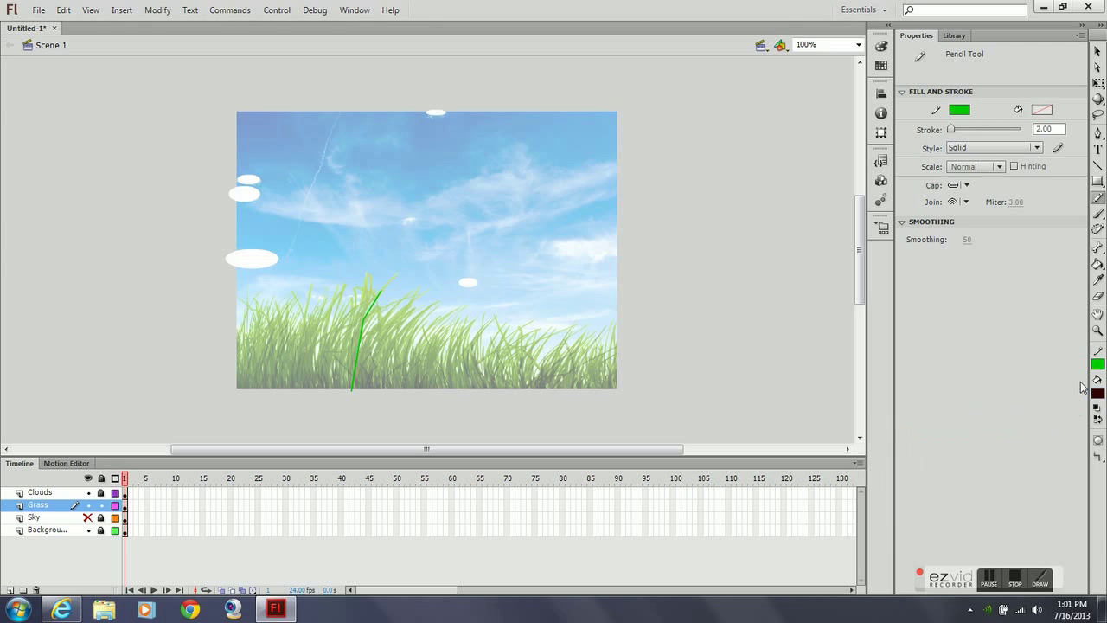
{"action": "left_click", "coordinate": [1097, 364]}
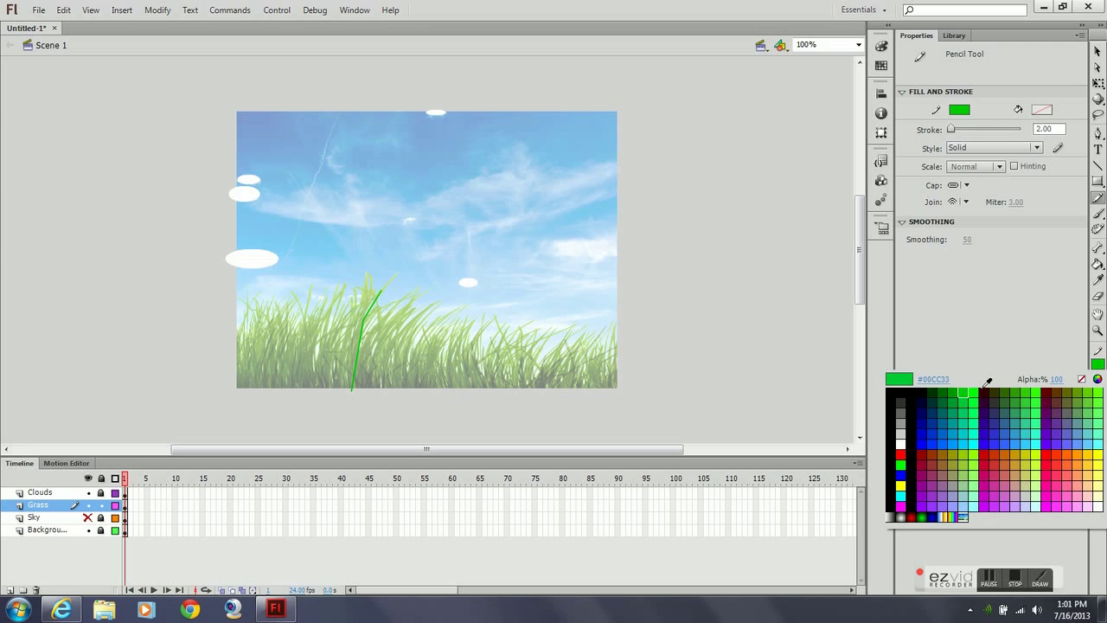
{"action": "left_click", "coordinate": [986, 393]}
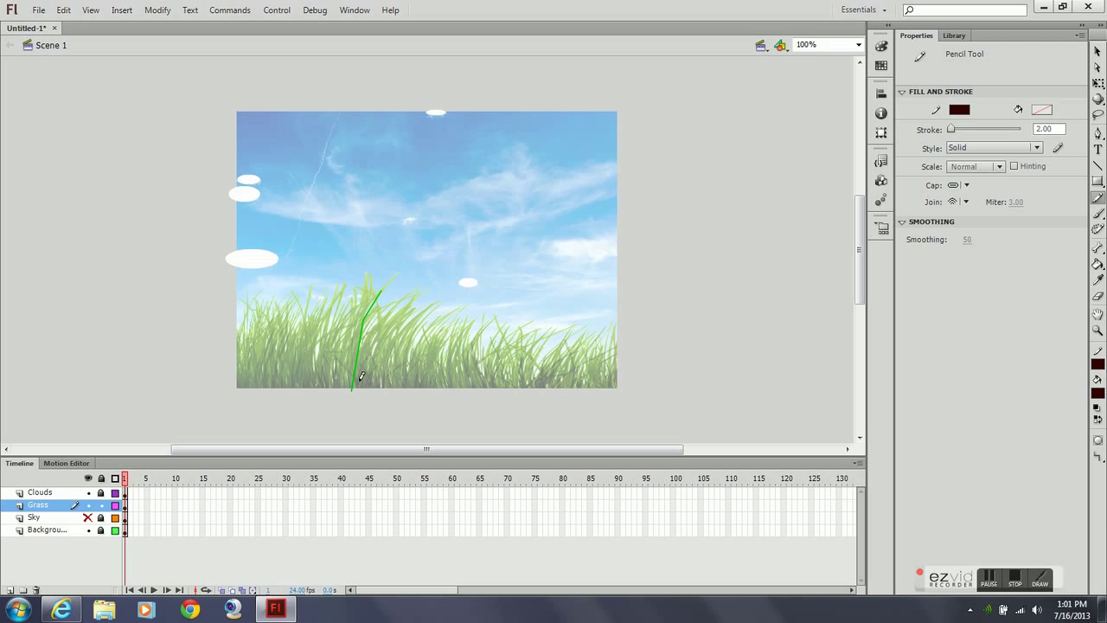
{"action": "mouse_move", "coordinate": [362, 387]}
{"action": "left_mouse_down"}
{"action": "mouse_move", "coordinate": [365, 355]}
{"action": "mouse_move", "coordinate": [404, 299]}
{"action": "left_mouse_up"}
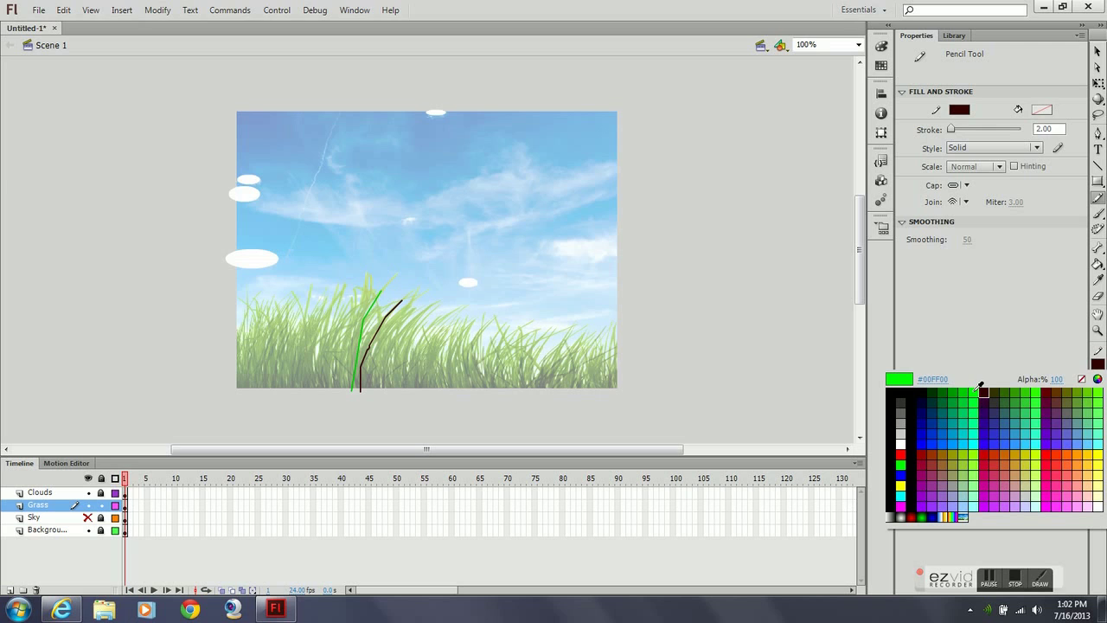
Step: Switch back to bright green #00FF00 and draw two more green blades beside the others
{"action": "left_click", "coordinate": [978, 390]}
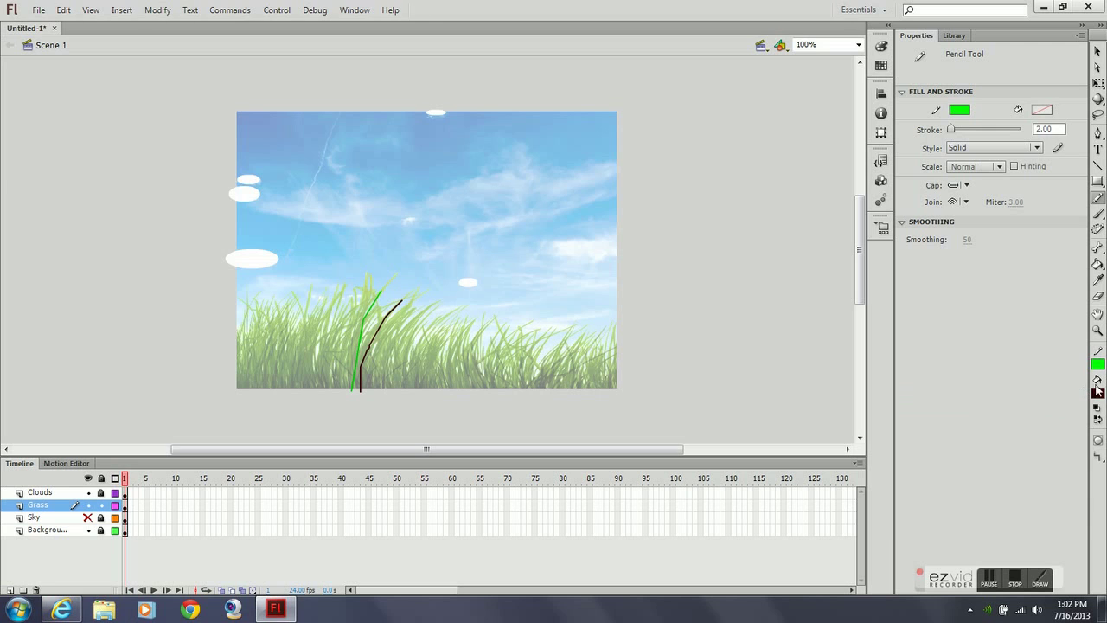
{"action": "left_click", "coordinate": [1097, 393]}
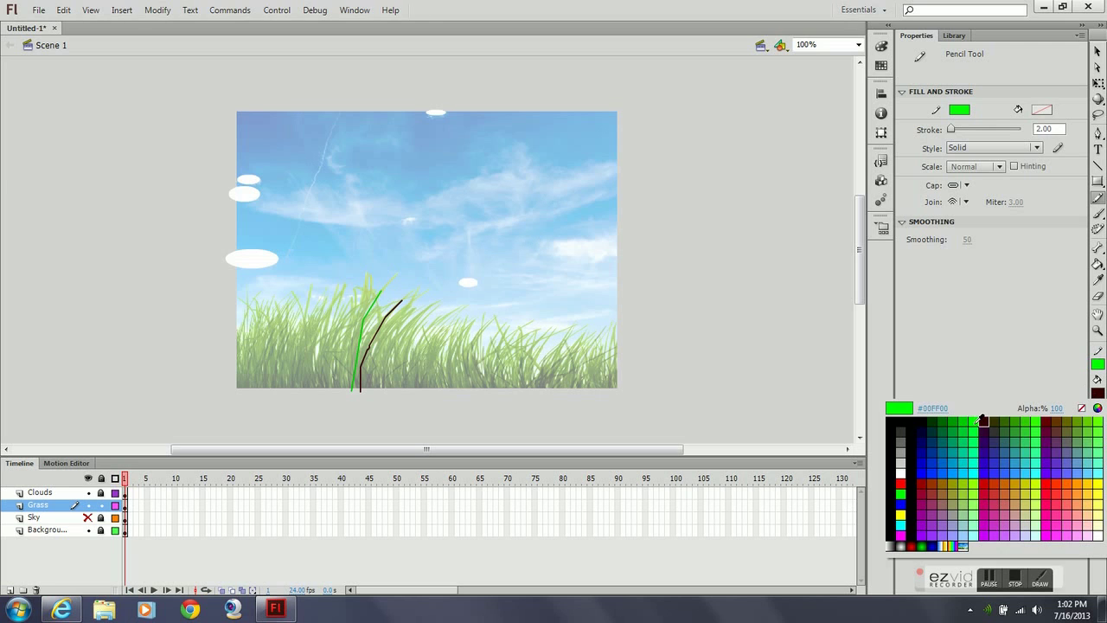
{"action": "left_click", "coordinate": [973, 421]}
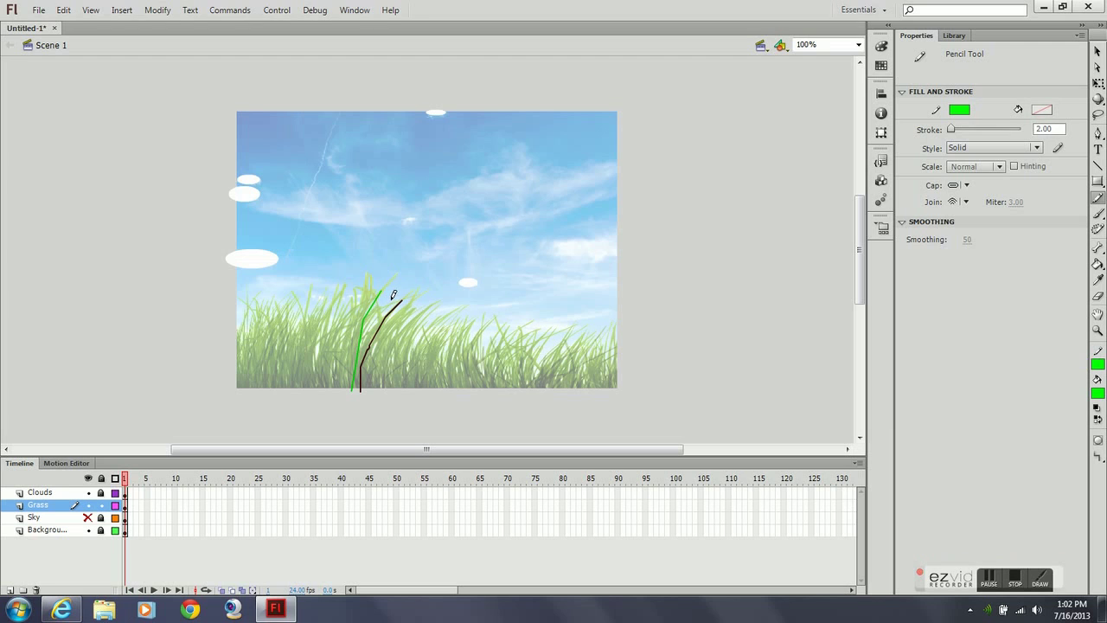
{"action": "mouse_move", "coordinate": [397, 297]}
{"action": "left_mouse_down"}
{"action": "mouse_move", "coordinate": [365, 330]}
{"action": "mouse_move", "coordinate": [355, 389]}
{"action": "left_mouse_up"}
{"action": "left_click_drag", "start_coordinate": [380, 298], "coordinate": [377, 391]}
{"action": "left_click", "coordinate": [858, 44]}
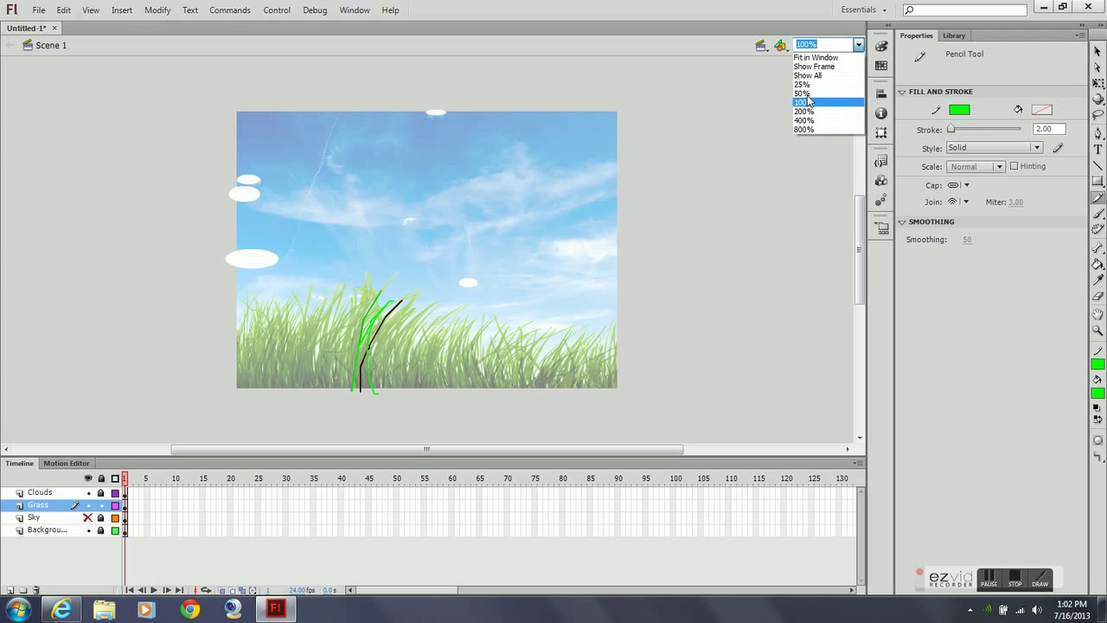
Step: Fit the stage in the window and erase the green and dark red pencil strokes, finishing at 100%
{"action": "left_click", "coordinate": [826, 57]}
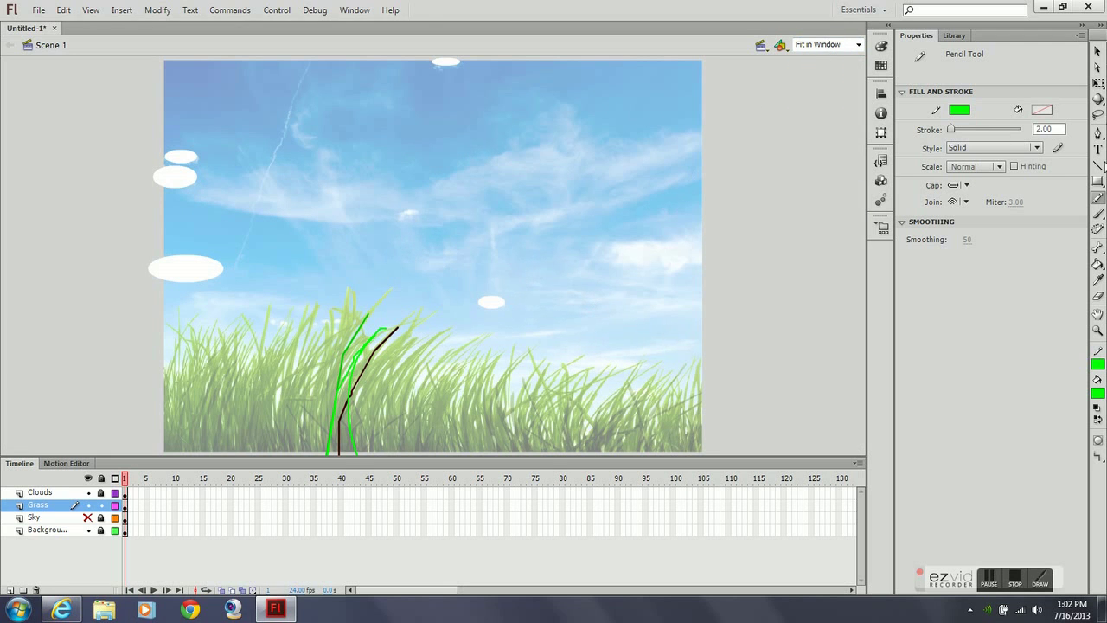
{"action": "left_click", "coordinate": [1098, 297]}
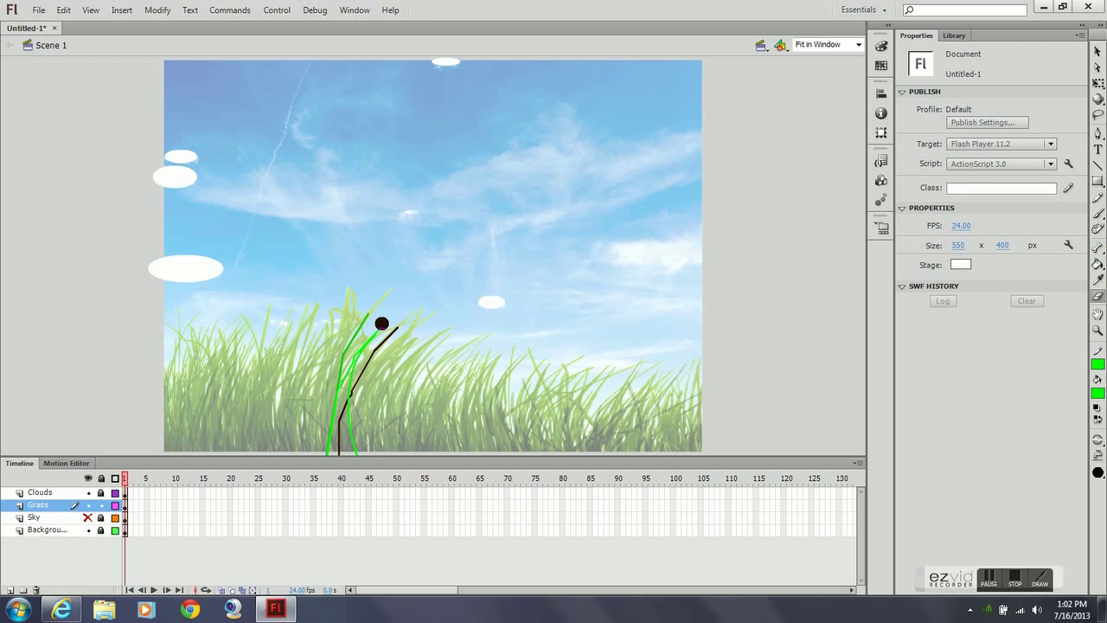
{"action": "mouse_move", "coordinate": [381, 323]}
{"action": "left_mouse_down"}
{"action": "mouse_move", "coordinate": [347, 378]}
{"action": "mouse_move", "coordinate": [352, 449]}
{"action": "mouse_move", "coordinate": [342, 433]}
{"action": "mouse_move", "coordinate": [338, 470]}
{"action": "left_mouse_up"}
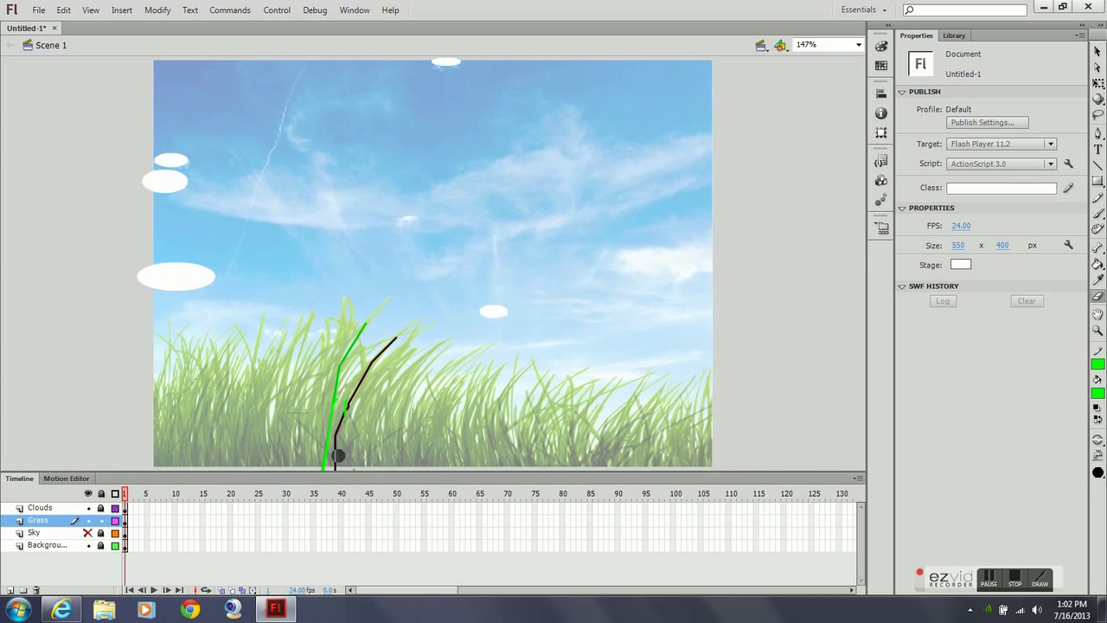
{"action": "left_click", "coordinate": [858, 46]}
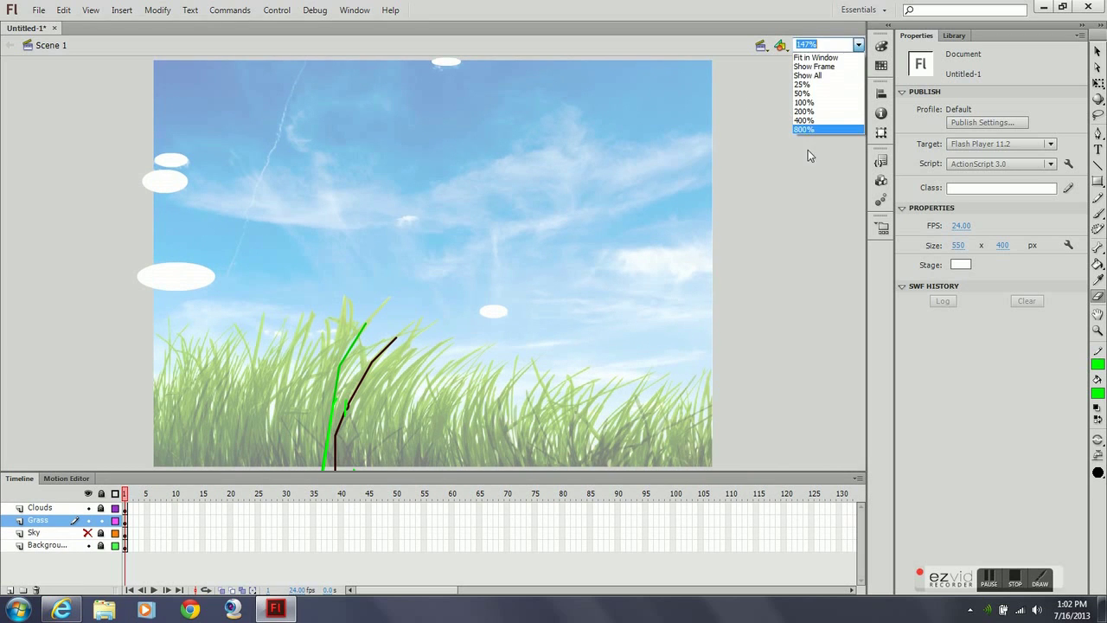
{"action": "left_click", "coordinate": [804, 102]}
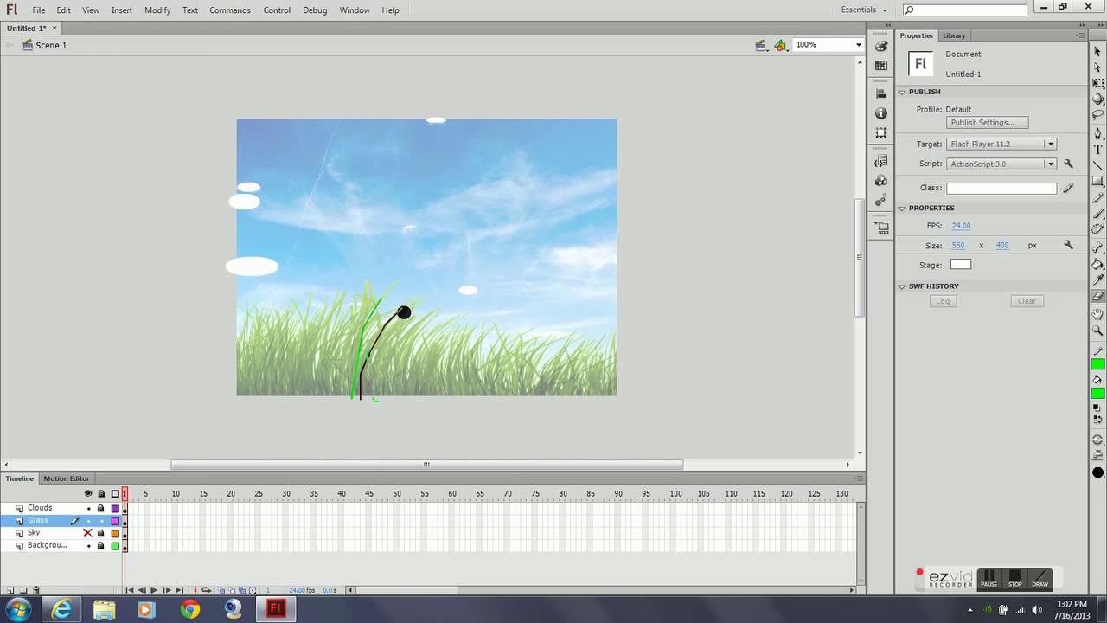
{"action": "mouse_move", "coordinate": [404, 312]}
{"action": "left_mouse_down"}
{"action": "mouse_move", "coordinate": [378, 341]}
{"action": "mouse_move", "coordinate": [362, 403]}
{"action": "mouse_move", "coordinate": [348, 400]}
{"action": "mouse_move", "coordinate": [363, 326]}
{"action": "mouse_move", "coordinate": [377, 303]}
{"action": "mouse_move", "coordinate": [352, 381]}
{"action": "mouse_move", "coordinate": [383, 304]}
{"action": "left_mouse_up"}
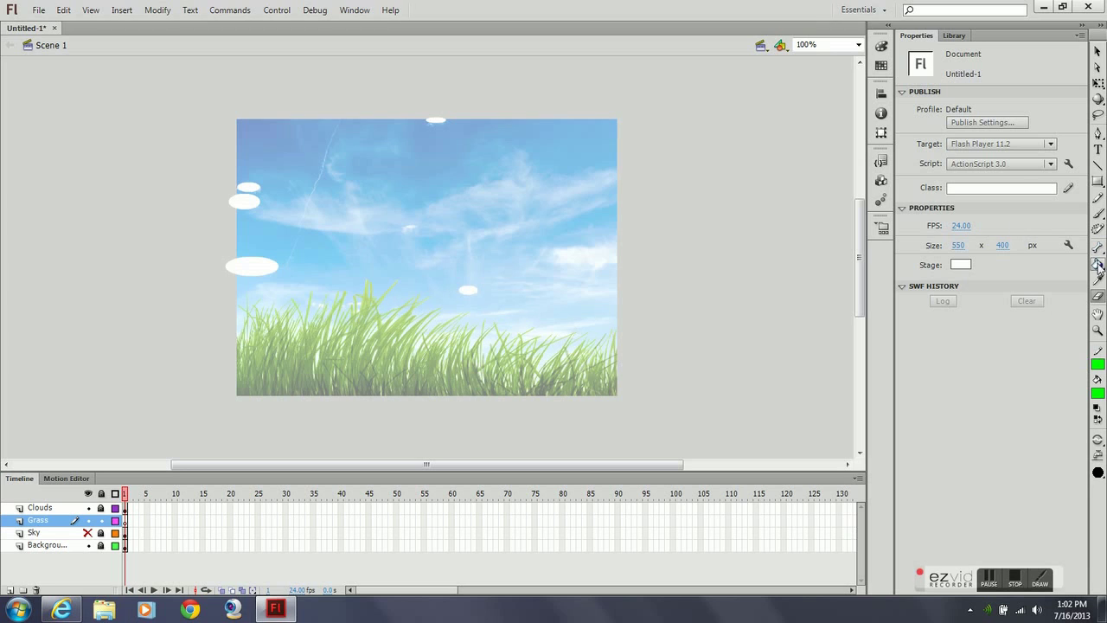
Step: Choose the Brush tool and fit the whole stage in the window
{"action": "left_click", "coordinate": [1098, 215]}
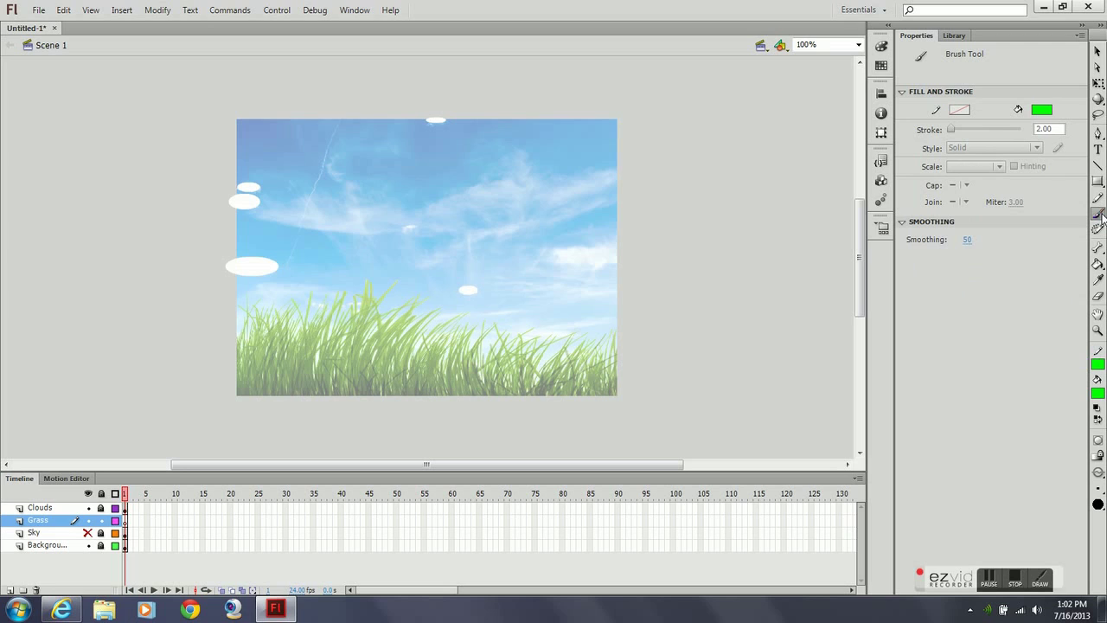
{"action": "left_click", "coordinate": [858, 45]}
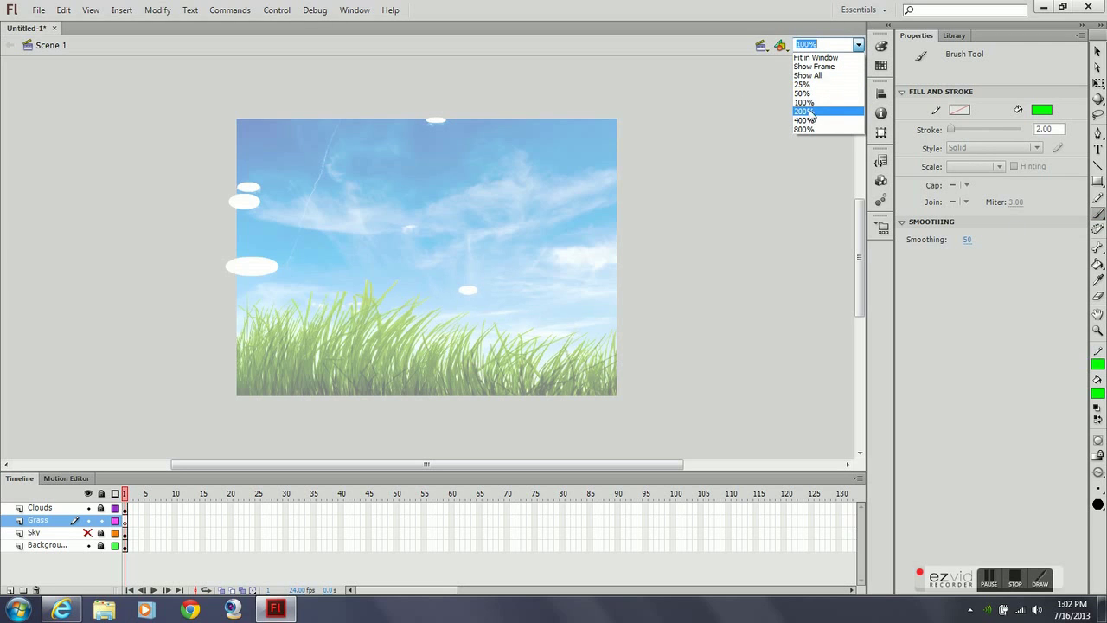
{"action": "left_click", "coordinate": [803, 102]}
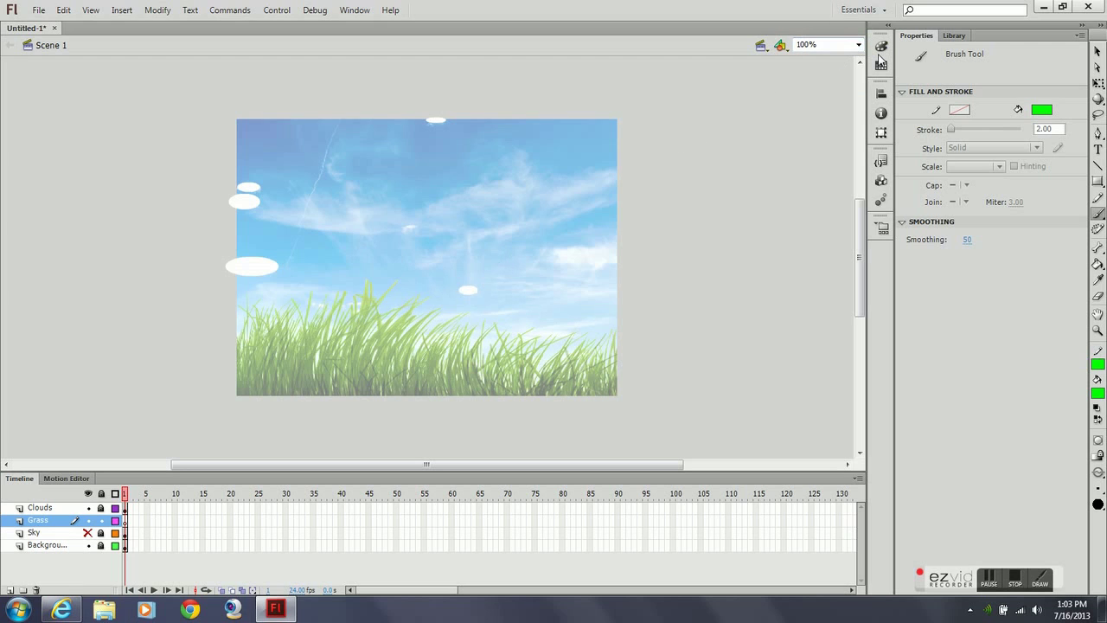
{"action": "left_click", "coordinate": [857, 45]}
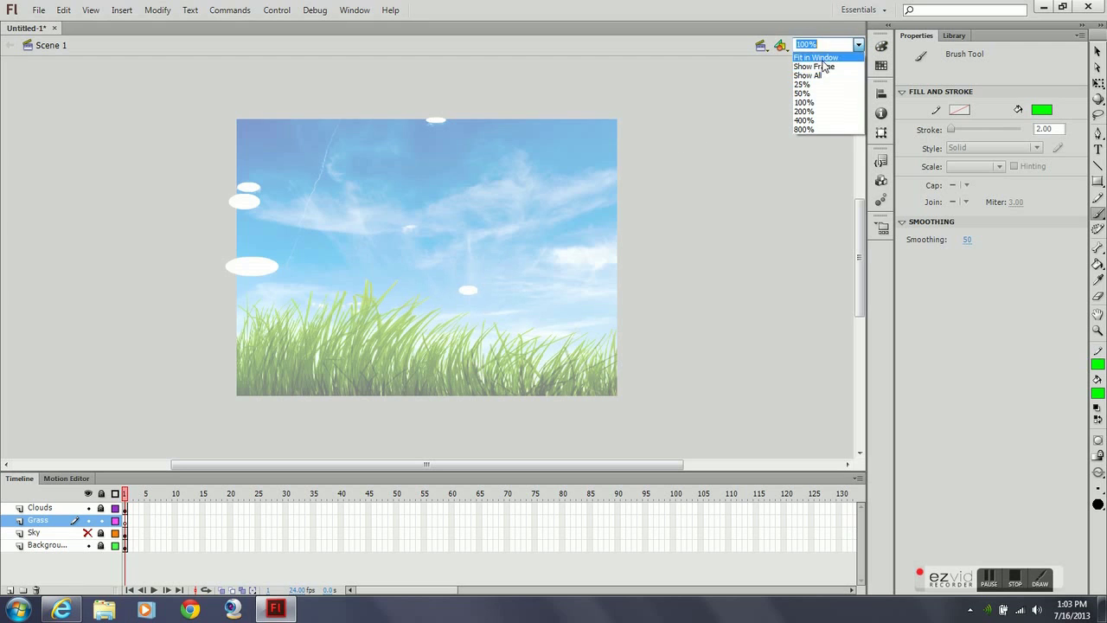
{"action": "left_click", "coordinate": [815, 57]}
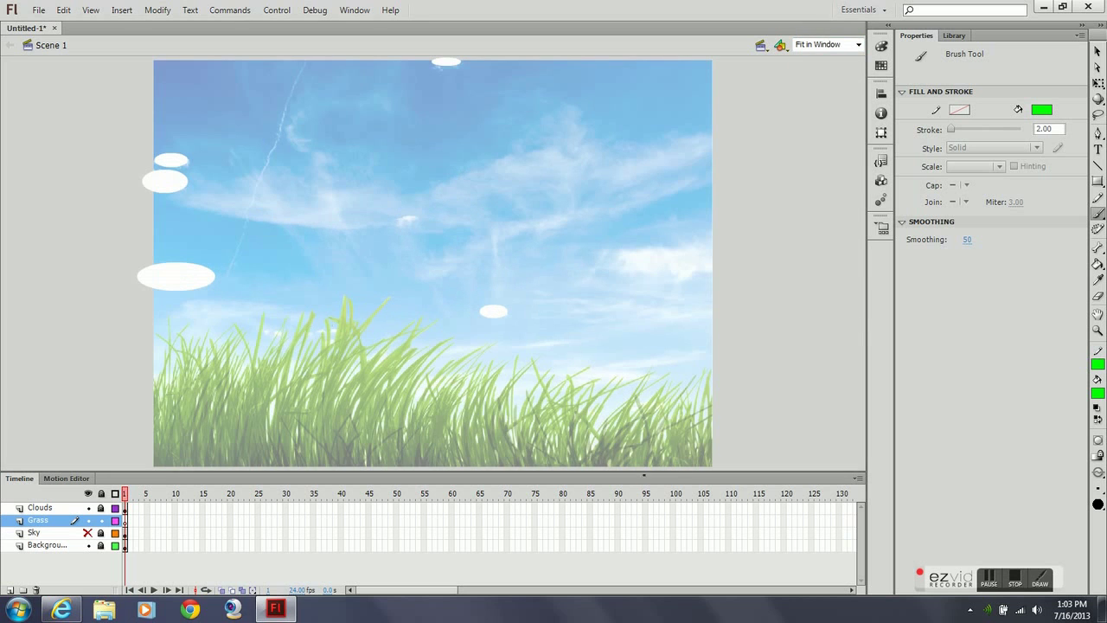
Step: Paint three thick bright green #00FF00 grass blades reaching the stage bottom
{"action": "left_click", "coordinate": [1097, 362]}
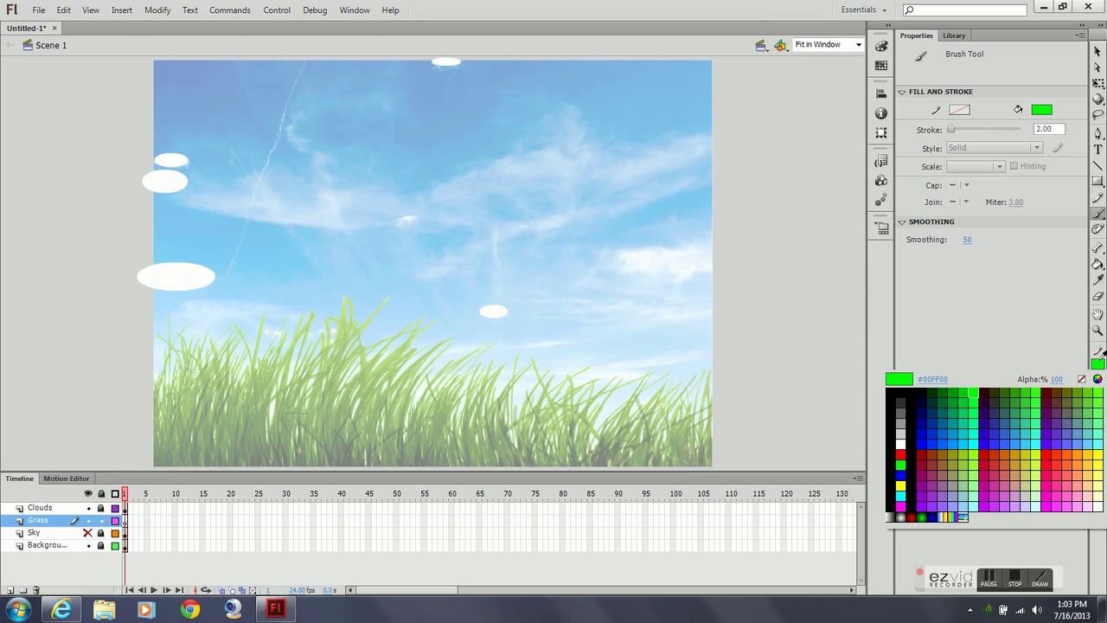
{"action": "left_click", "coordinate": [971, 392]}
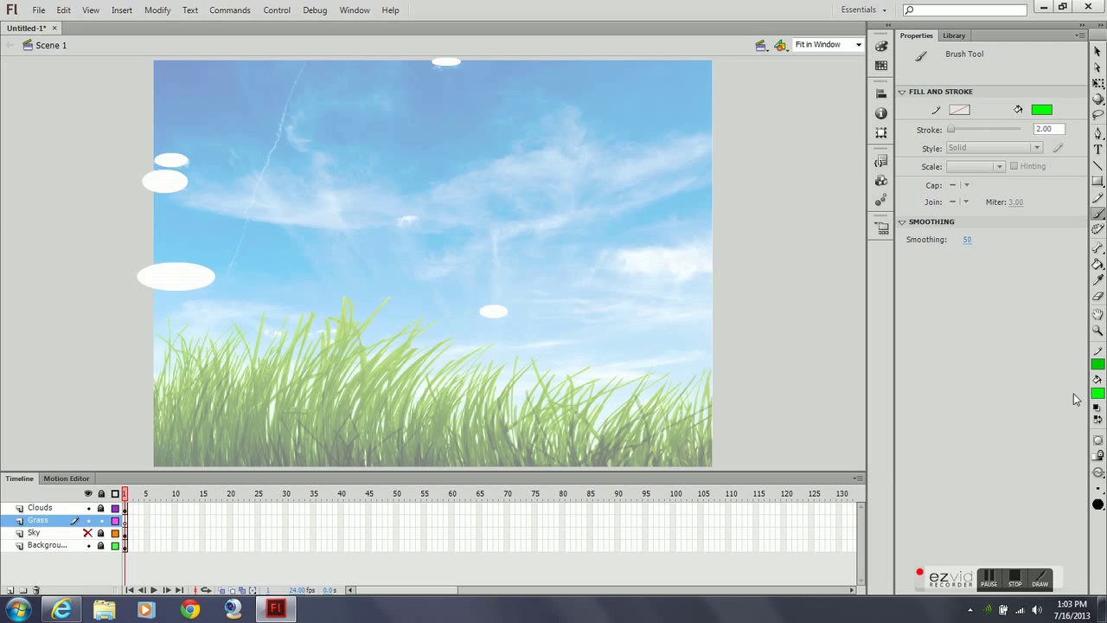
{"action": "left_click", "coordinate": [1096, 393]}
{"action": "left_click", "coordinate": [958, 428]}
{"action": "mouse_move", "coordinate": [382, 302]}
{"action": "left_mouse_down"}
{"action": "mouse_move", "coordinate": [317, 399]}
{"action": "mouse_move", "coordinate": [316, 468]}
{"action": "left_mouse_up"}
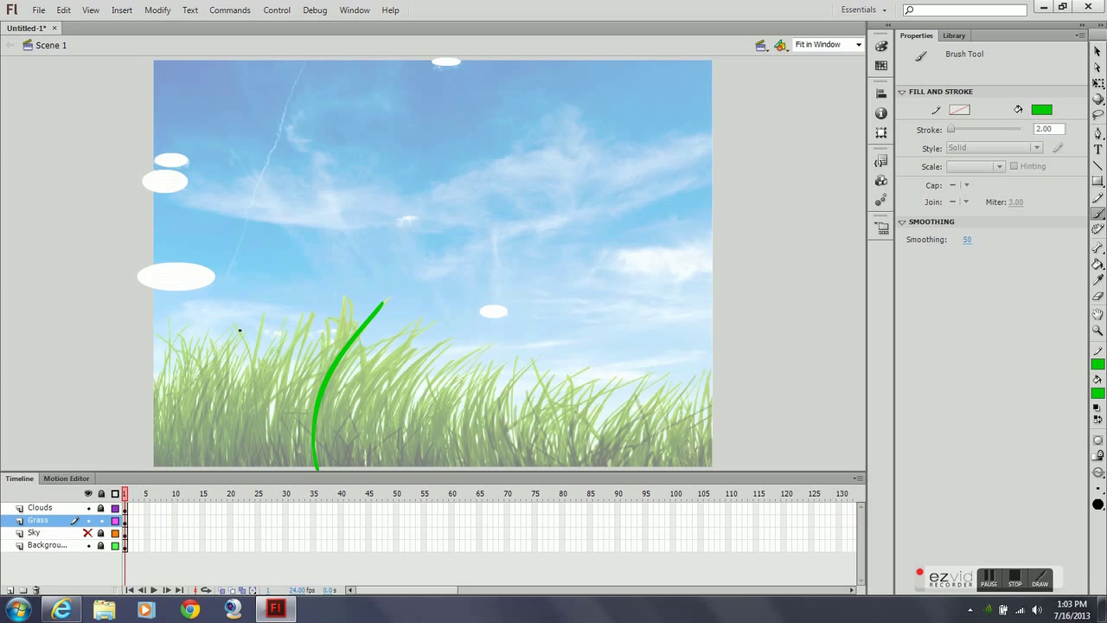
{"action": "mouse_move", "coordinate": [239, 332]}
{"action": "left_mouse_down"}
{"action": "mouse_move", "coordinate": [252, 377]}
{"action": "mouse_move", "coordinate": [246, 464]}
{"action": "left_mouse_up"}
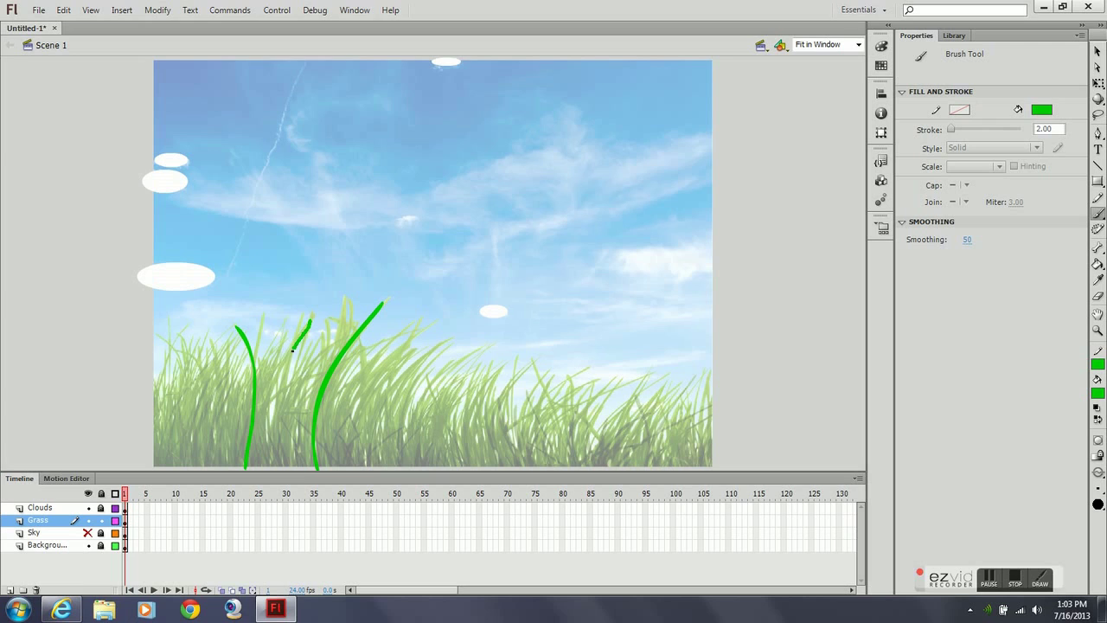
{"action": "mouse_move", "coordinate": [288, 356]}
{"action": "left_mouse_down"}
{"action": "mouse_move", "coordinate": [261, 427]}
{"action": "mouse_move", "coordinate": [268, 463]}
{"action": "left_mouse_up"}
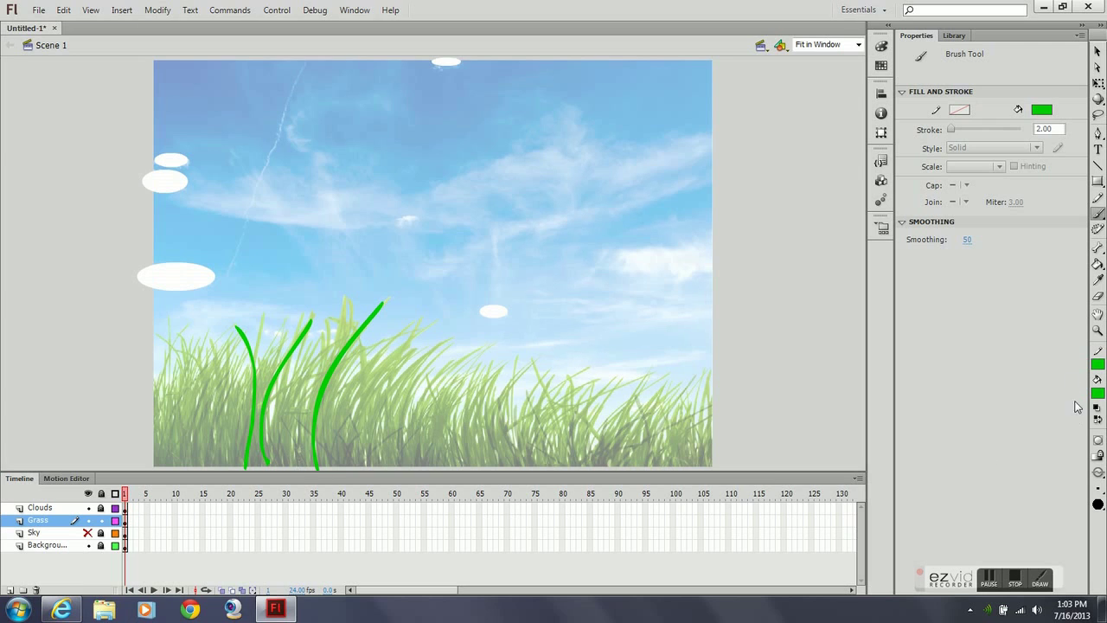
Step: Set the brush colour to dark green #006600 and paint three blades, one crossing diagonally
{"action": "left_click", "coordinate": [1098, 364]}
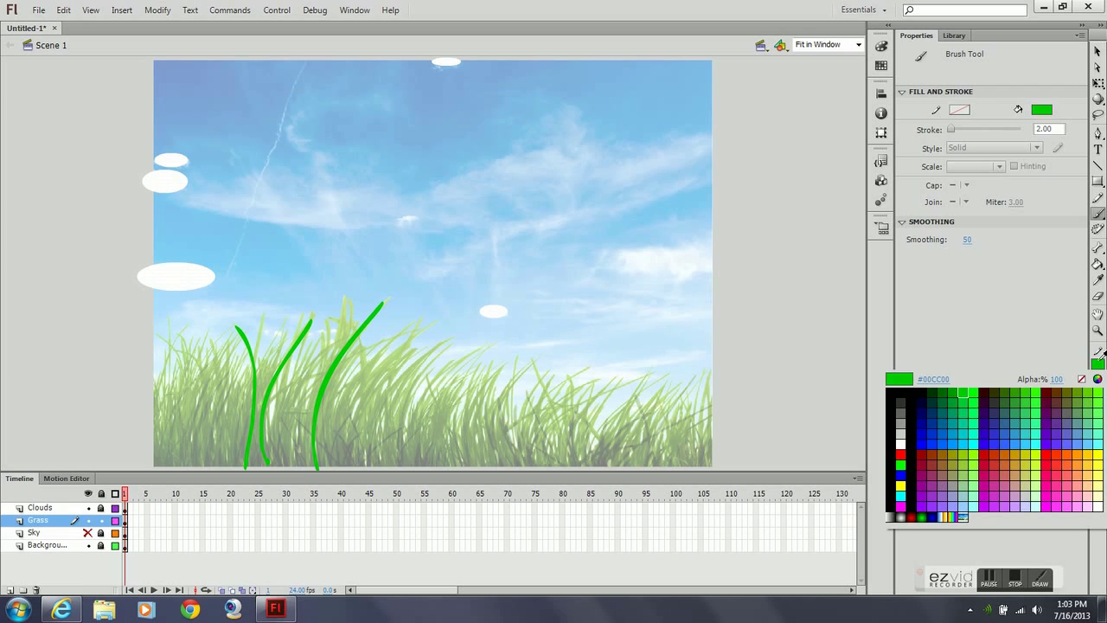
{"action": "left_click", "coordinate": [936, 389]}
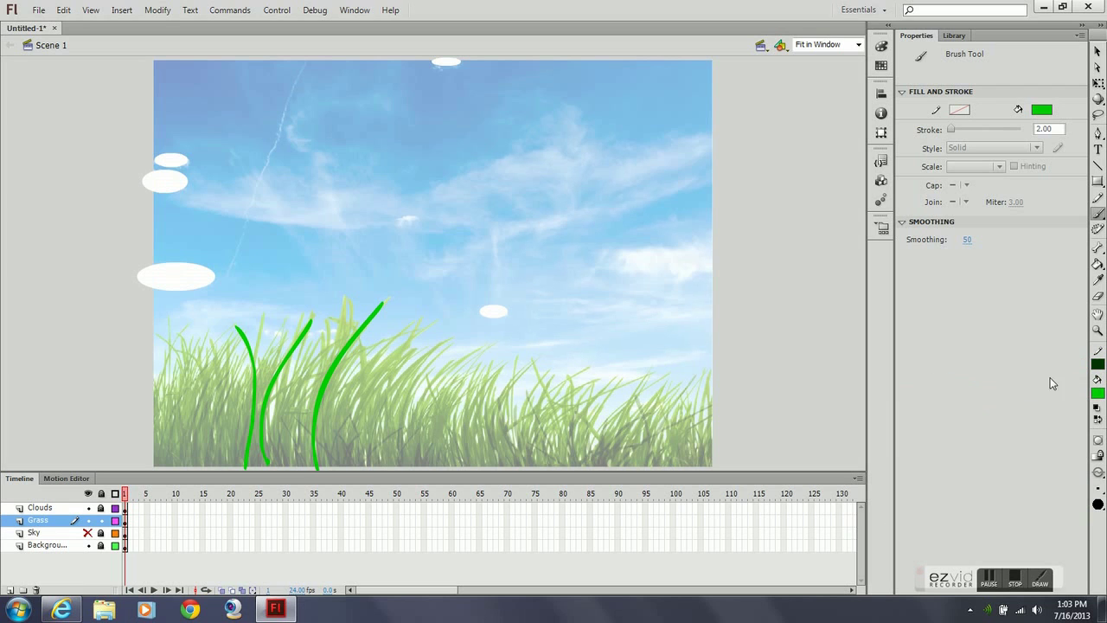
{"action": "left_click", "coordinate": [1098, 393]}
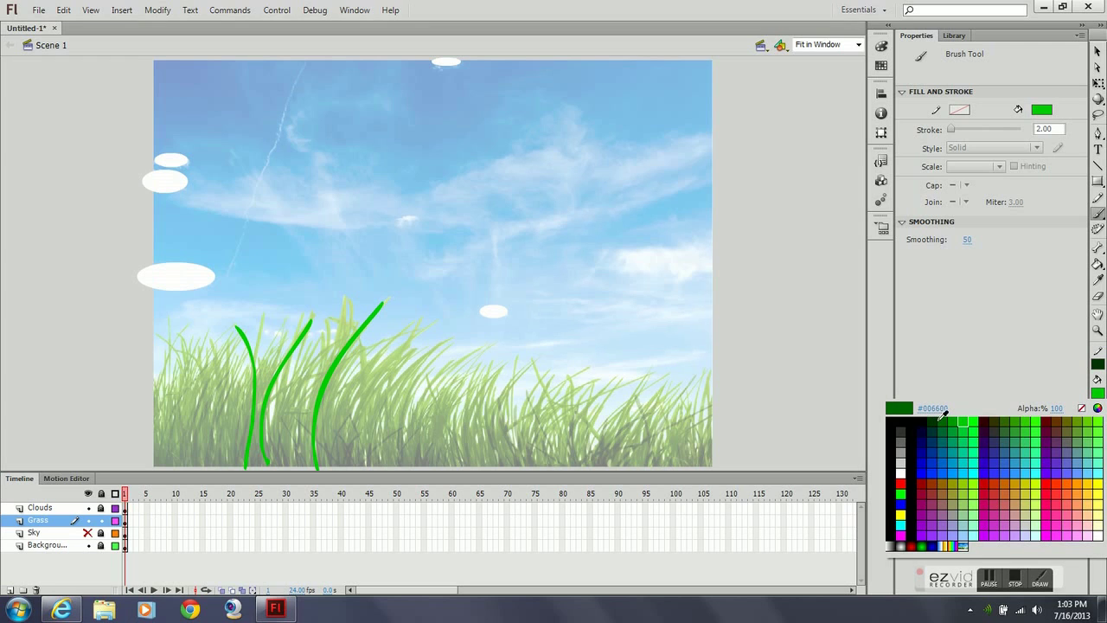
{"action": "left_click", "coordinate": [941, 417]}
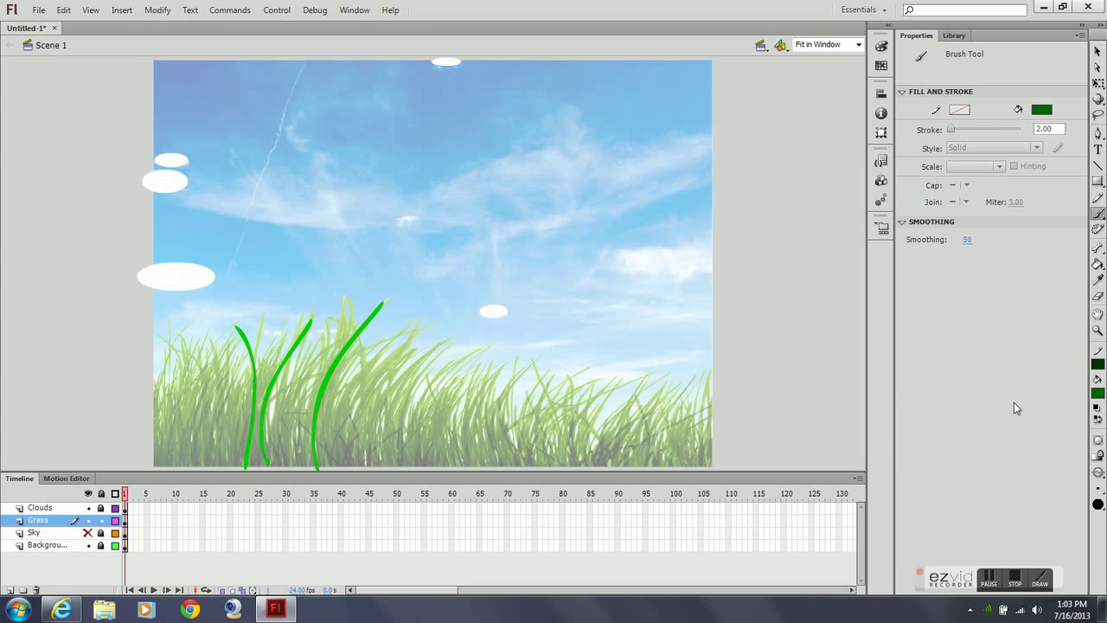
{"action": "left_click", "coordinate": [1097, 364]}
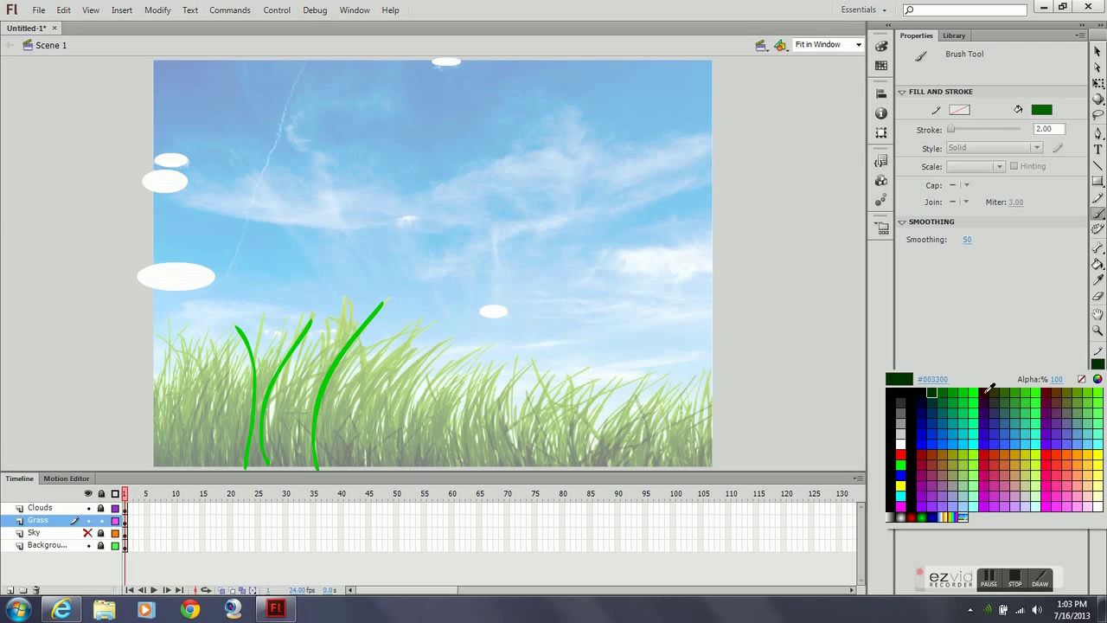
{"action": "left_click", "coordinate": [945, 390]}
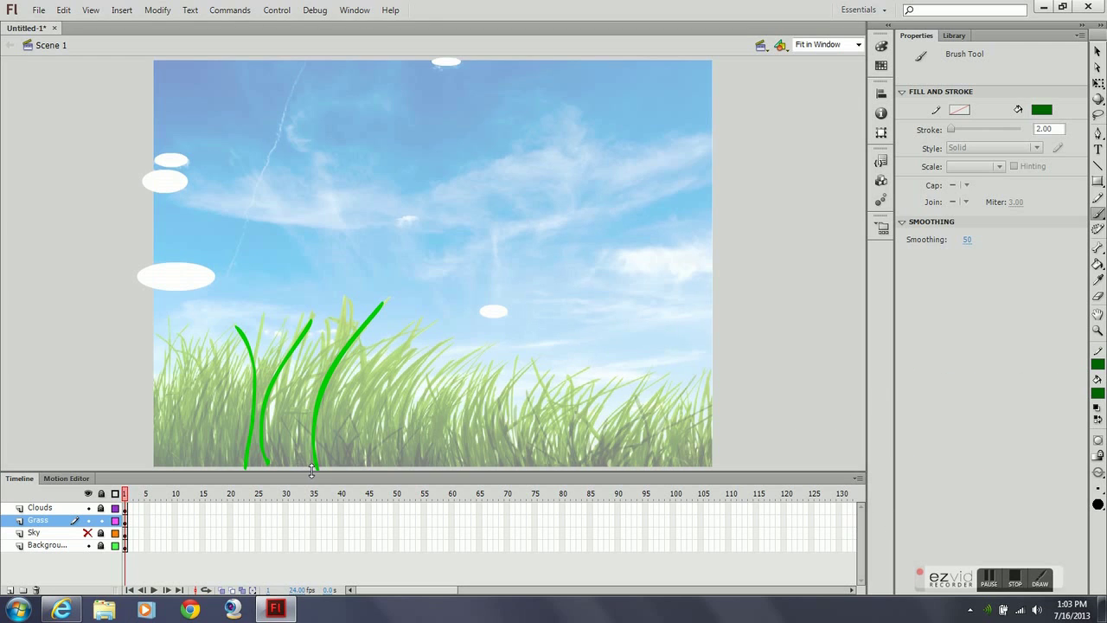
{"action": "mouse_move", "coordinate": [310, 465]}
{"action": "left_mouse_down"}
{"action": "mouse_move", "coordinate": [311, 373]}
{"action": "mouse_move", "coordinate": [340, 307]}
{"action": "left_mouse_up"}
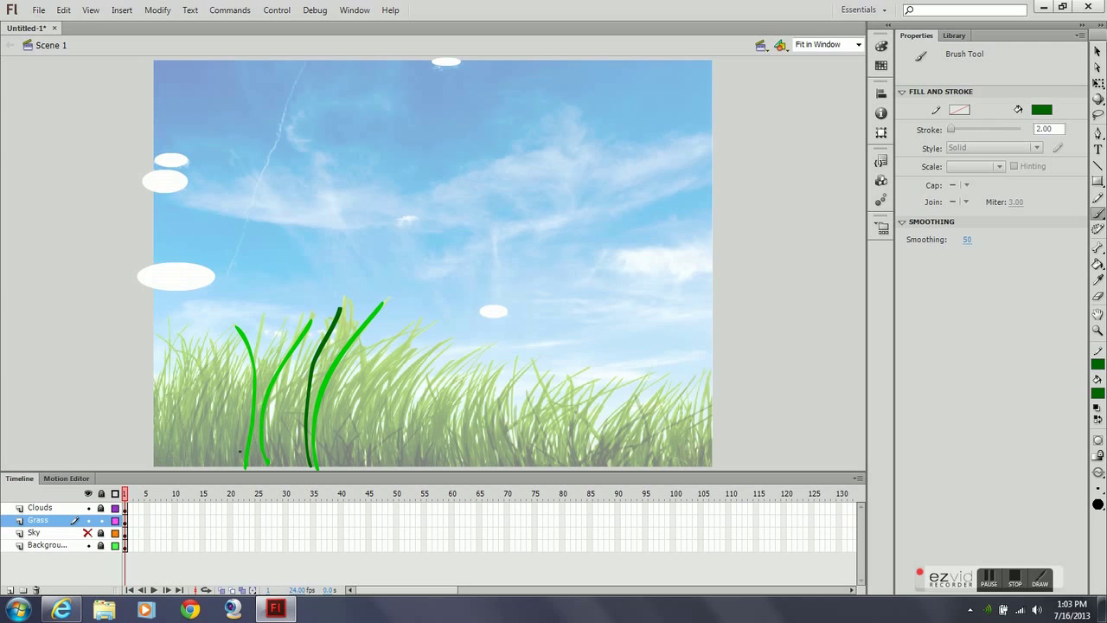
{"action": "left_click_drag", "start_coordinate": [239, 452], "coordinate": [312, 372]}
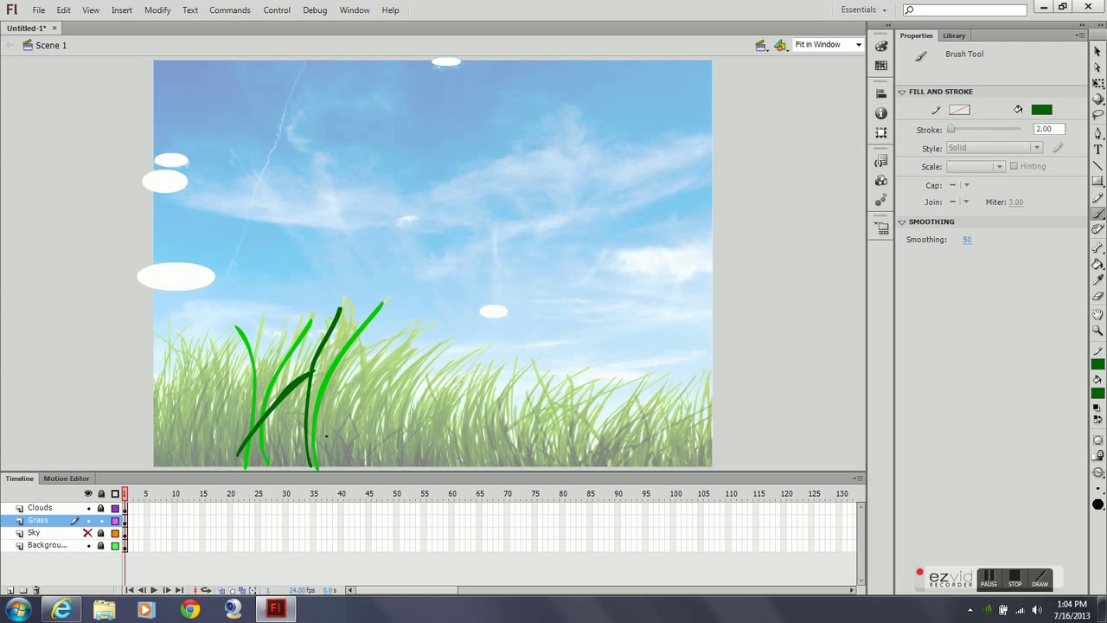
{"action": "left_click_drag", "start_coordinate": [265, 316], "coordinate": [230, 462]}
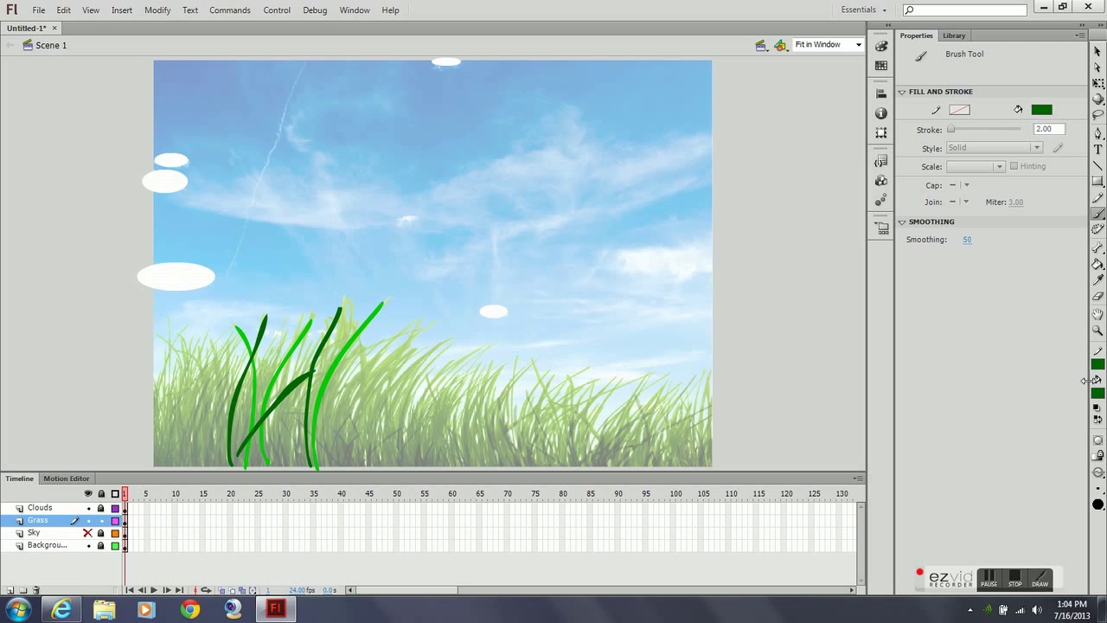
Step: Paint dark-blue #000099 grass blades among the green ones, undoing one misplaced stroke
{"action": "left_click", "coordinate": [1097, 363]}
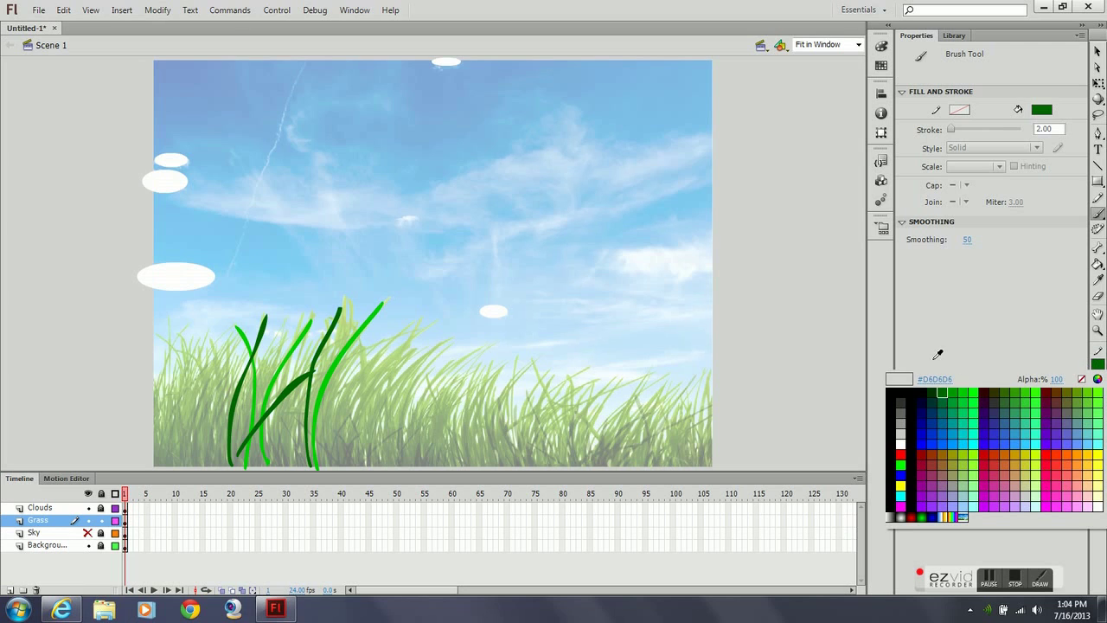
{"action": "left_click", "coordinate": [927, 417]}
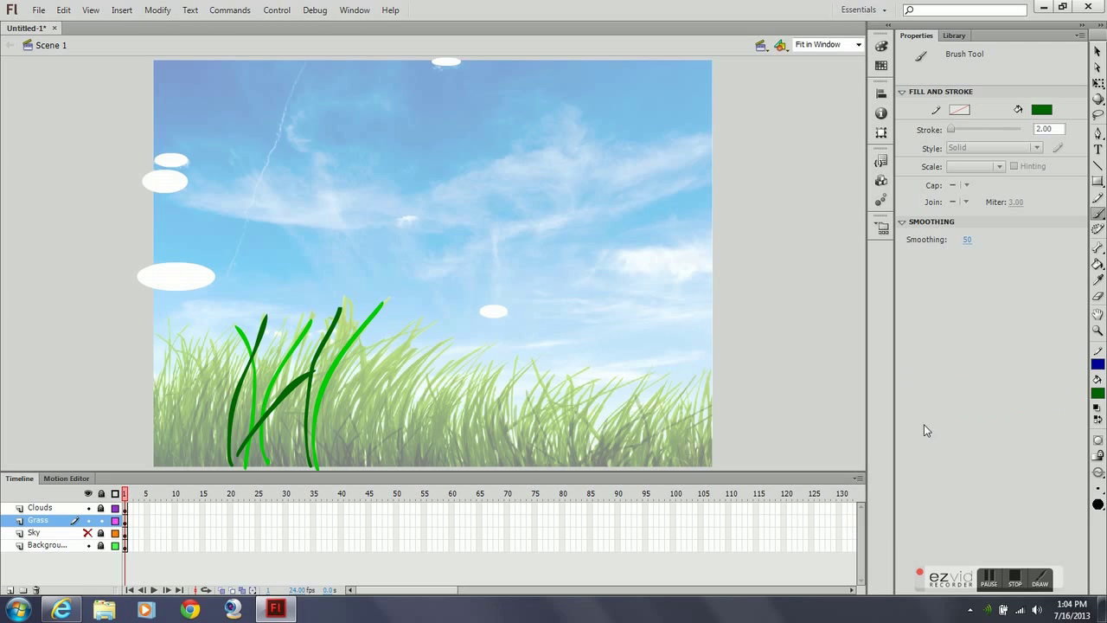
{"action": "left_click", "coordinate": [1096, 394]}
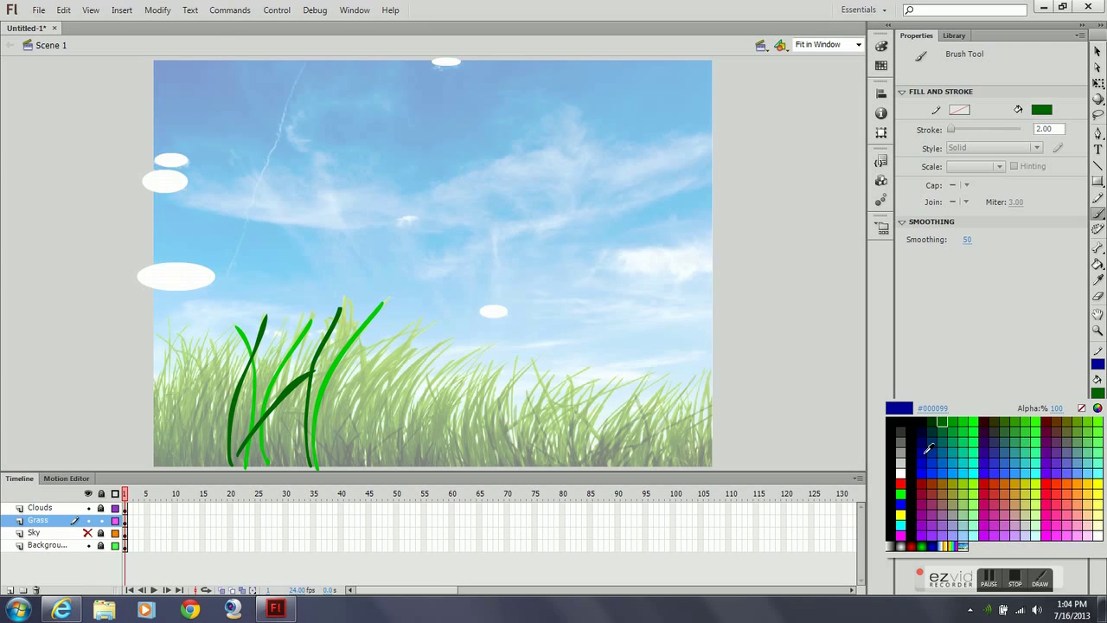
{"action": "left_click", "coordinate": [925, 451]}
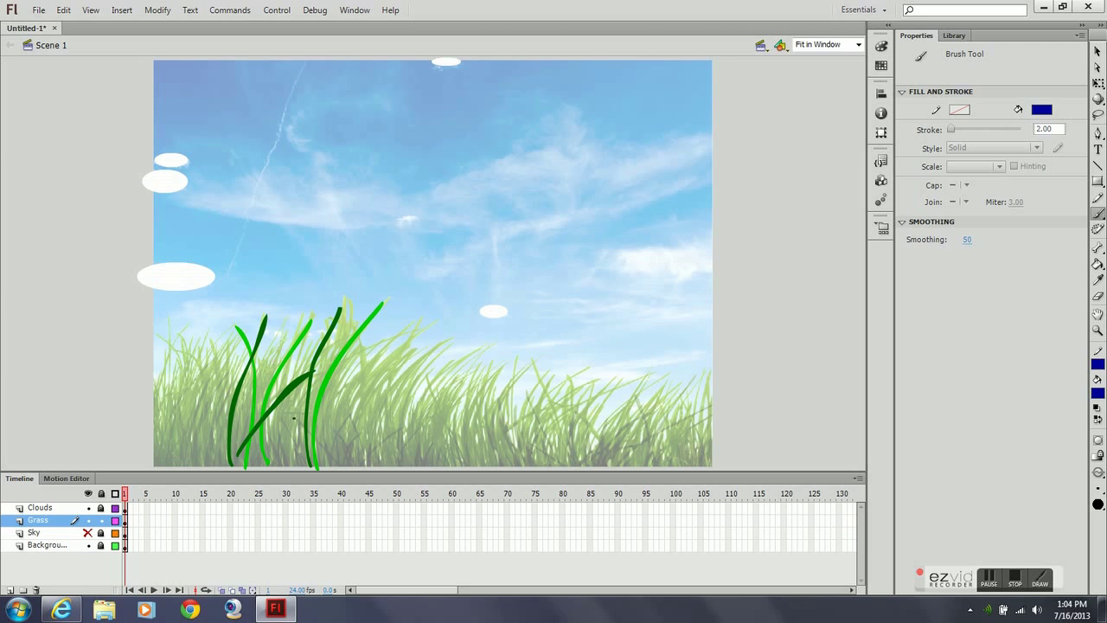
{"action": "mouse_move", "coordinate": [328, 466]}
{"action": "left_mouse_down"}
{"action": "mouse_move", "coordinate": [316, 442]}
{"action": "mouse_move", "coordinate": [320, 409]}
{"action": "mouse_move", "coordinate": [379, 335]}
{"action": "left_mouse_up"}
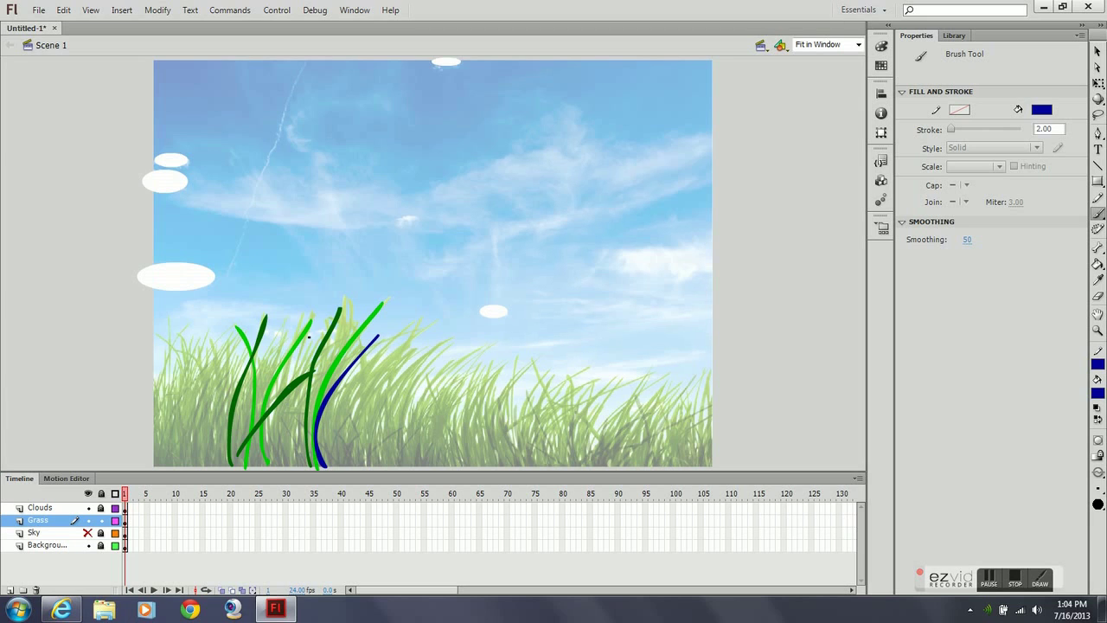
{"action": "mouse_move", "coordinate": [320, 334]}
{"action": "left_mouse_down"}
{"action": "mouse_move", "coordinate": [292, 404]}
{"action": "mouse_move", "coordinate": [294, 462]}
{"action": "mouse_move", "coordinate": [234, 451]}
{"action": "mouse_move", "coordinate": [313, 370]}
{"action": "left_mouse_up"}
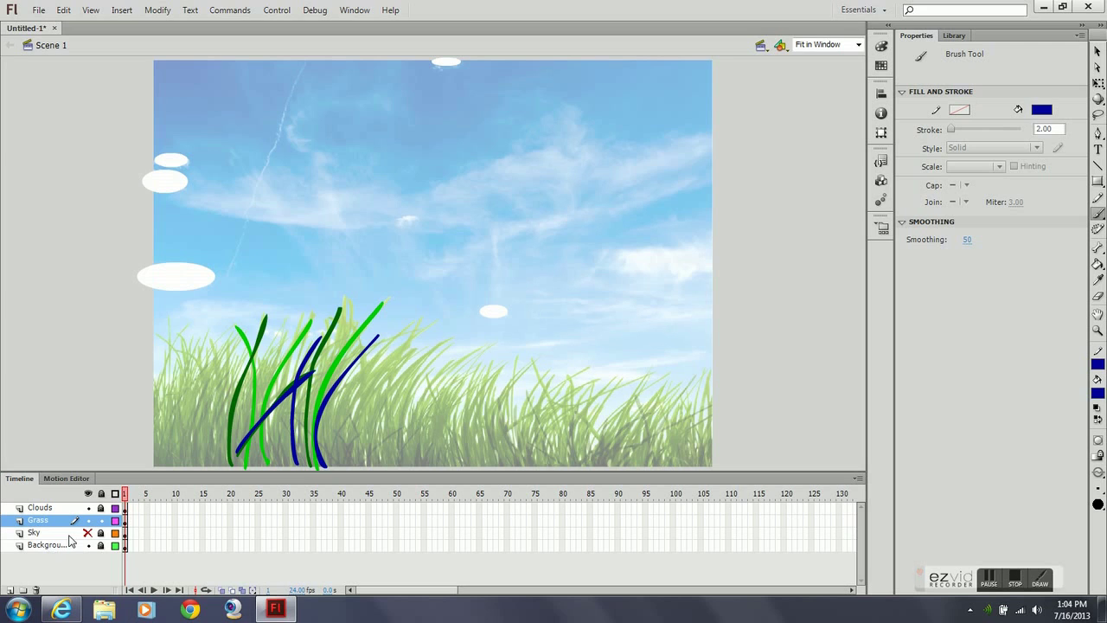
{"action": "key", "text": "ctrl+z"}
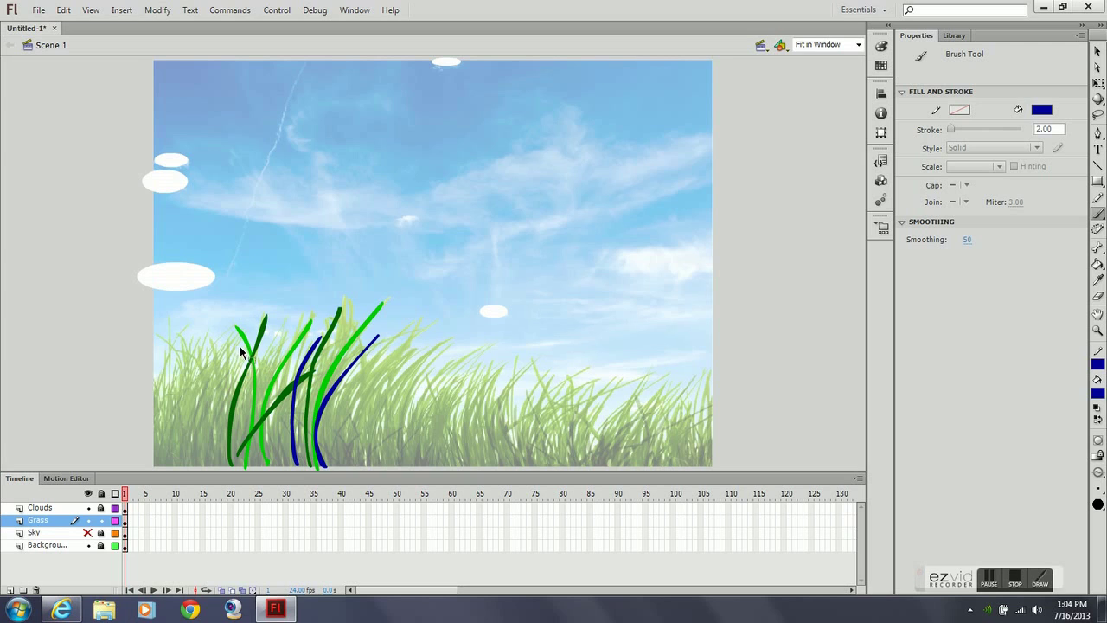
{"action": "mouse_move", "coordinate": [272, 350]}
{"action": "left_mouse_down"}
{"action": "mouse_move", "coordinate": [254, 413]}
{"action": "mouse_move", "coordinate": [251, 463]}
{"action": "left_mouse_up"}
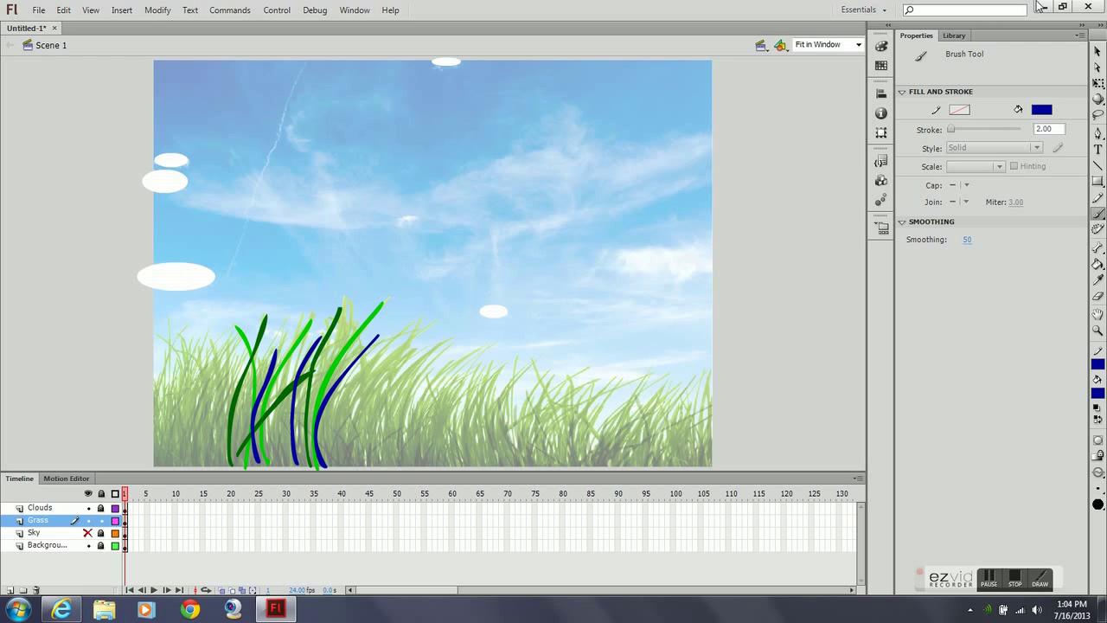
{"action": "key", "text": "v"}
{"action": "mouse_move", "coordinate": [122, 299]}
{"action": "left_mouse_down"}
{"action": "mouse_move", "coordinate": [407, 408]}
{"action": "mouse_move", "coordinate": [416, 472]}
{"action": "left_mouse_up"}
Step: At 100% zoom, select all painted blades and convert them to a graphic symbol 'gr_Grass'
{"action": "left_click", "coordinate": [859, 47]}
{"action": "left_click", "coordinate": [805, 103]}
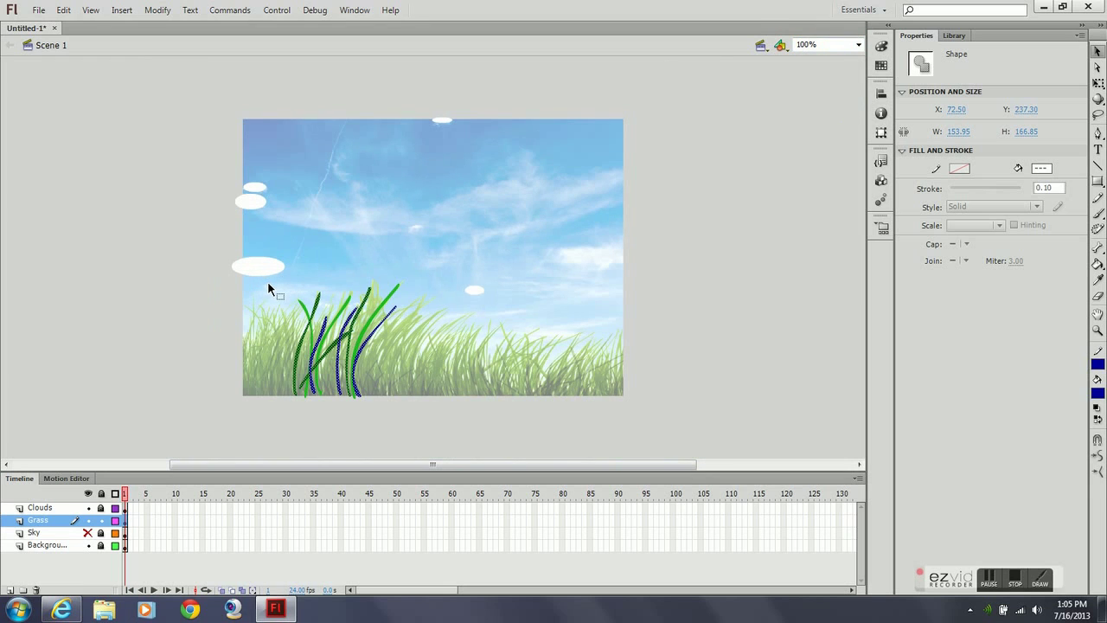
{"action": "left_click_drag", "start_coordinate": [268, 285], "coordinate": [370, 313]}
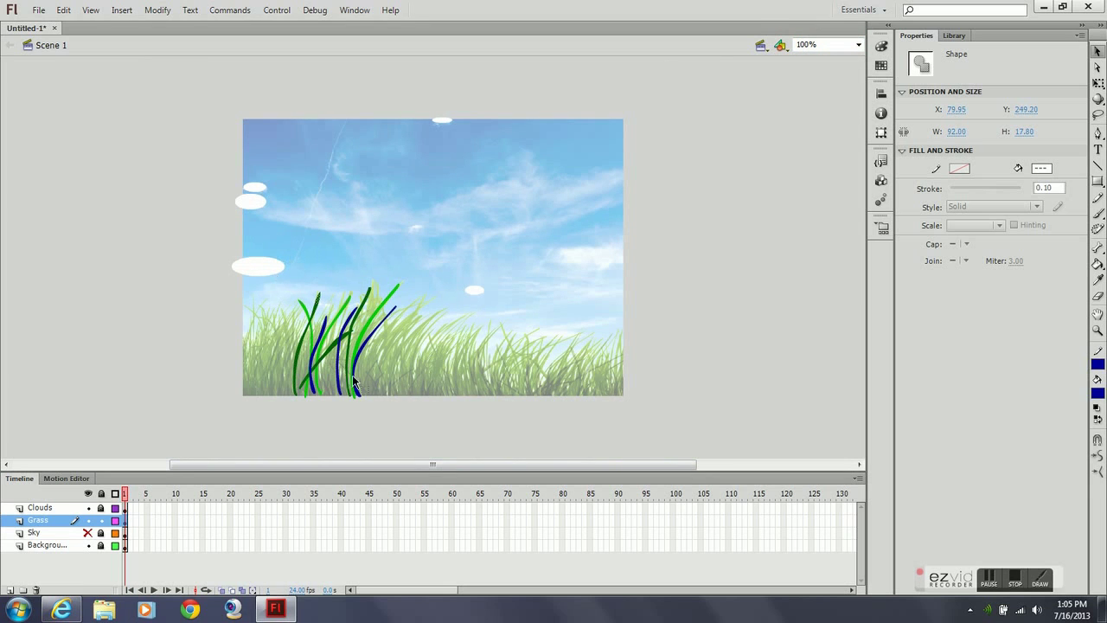
{"action": "left_click_drag", "start_coordinate": [270, 231], "coordinate": [405, 413]}
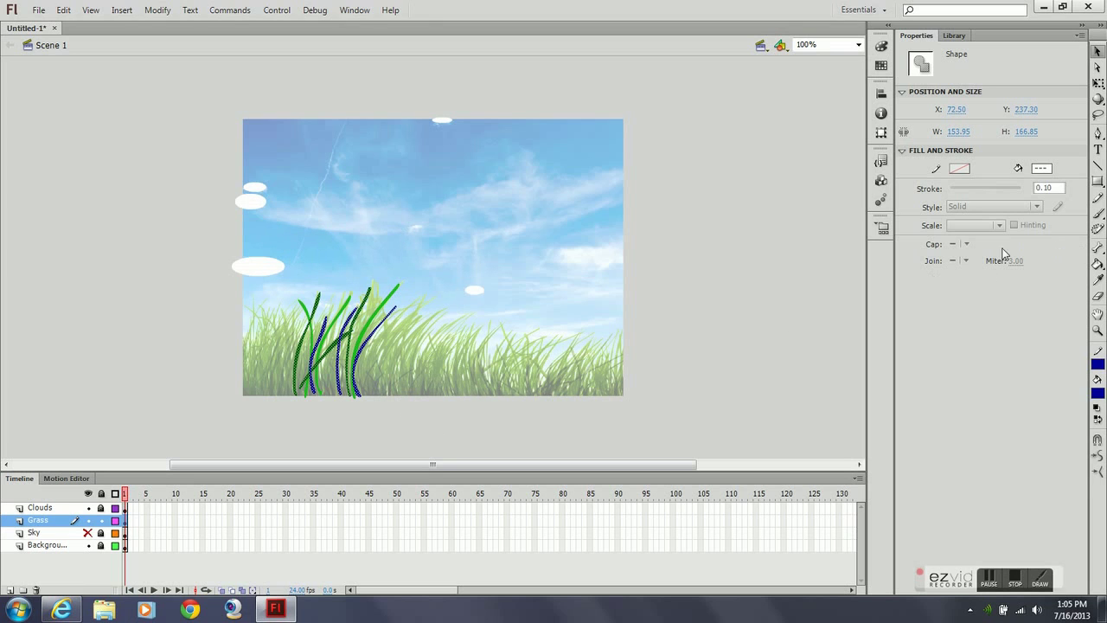
{"action": "right_click", "coordinate": [360, 336]}
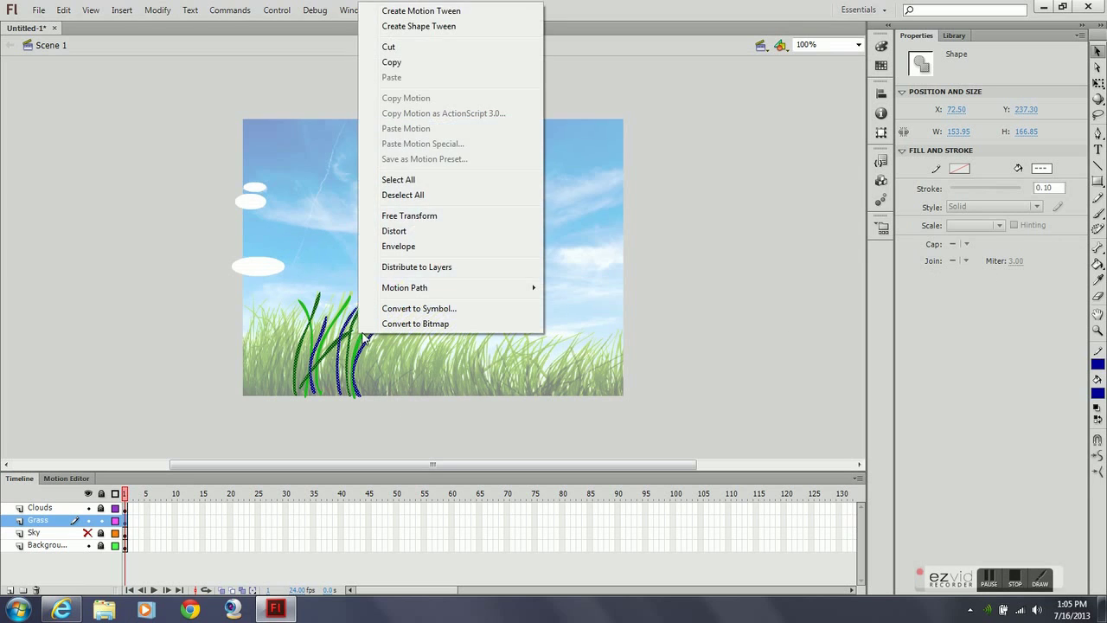
{"action": "left_click", "coordinate": [412, 309]}
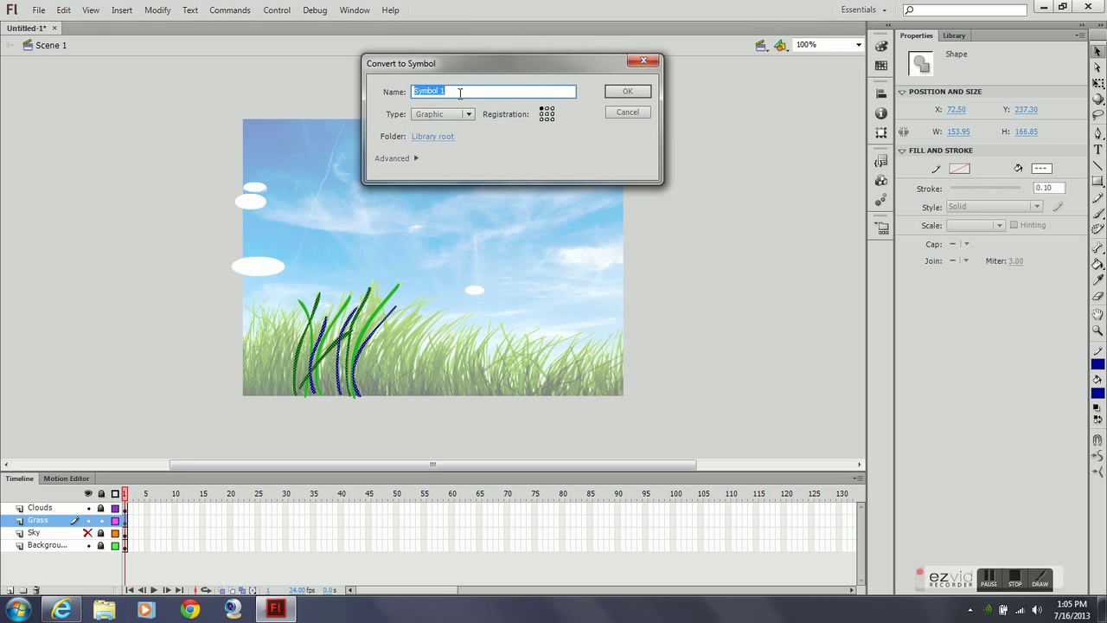
{"action": "type", "text": "Grass"}
{"action": "key", "text": "BackSpace"}
{"action": "key", "text": "BackSpace"}
{"action": "key", "text": "BackSpace"}
{"action": "key", "text": "BackSpace"}
{"action": "type", "text": "gr_Grass"}
{"action": "left_click", "coordinate": [628, 93]}
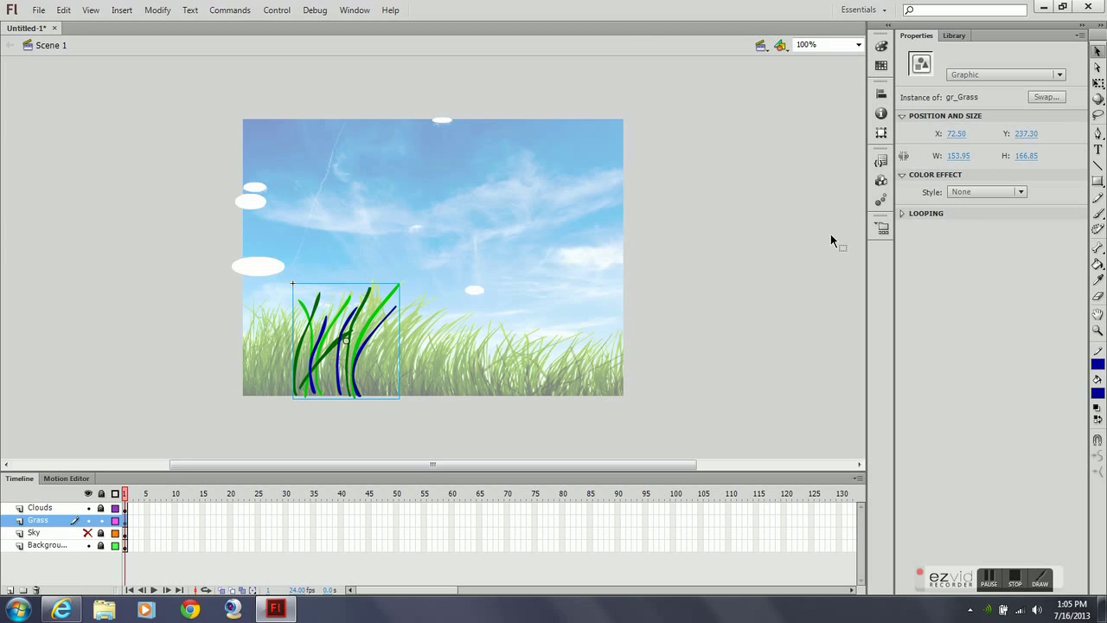
Step: Switch to the Spray Brush tool and set gr_Grass as its sprayed symbol
{"action": "left_click", "coordinate": [1098, 230]}
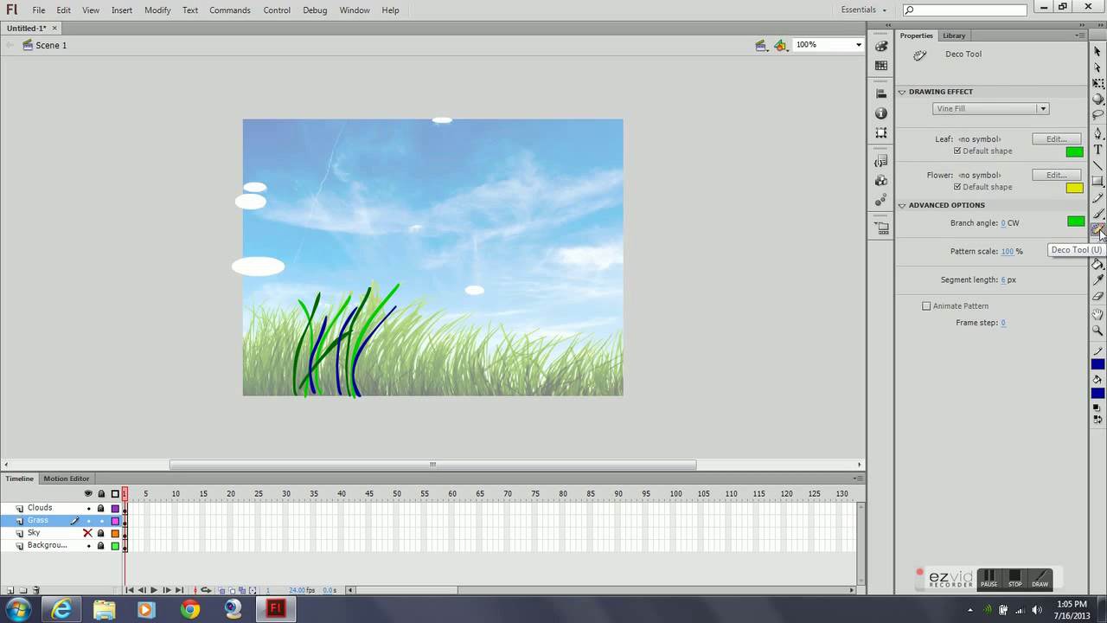
{"action": "left_click", "coordinate": [1098, 213]}
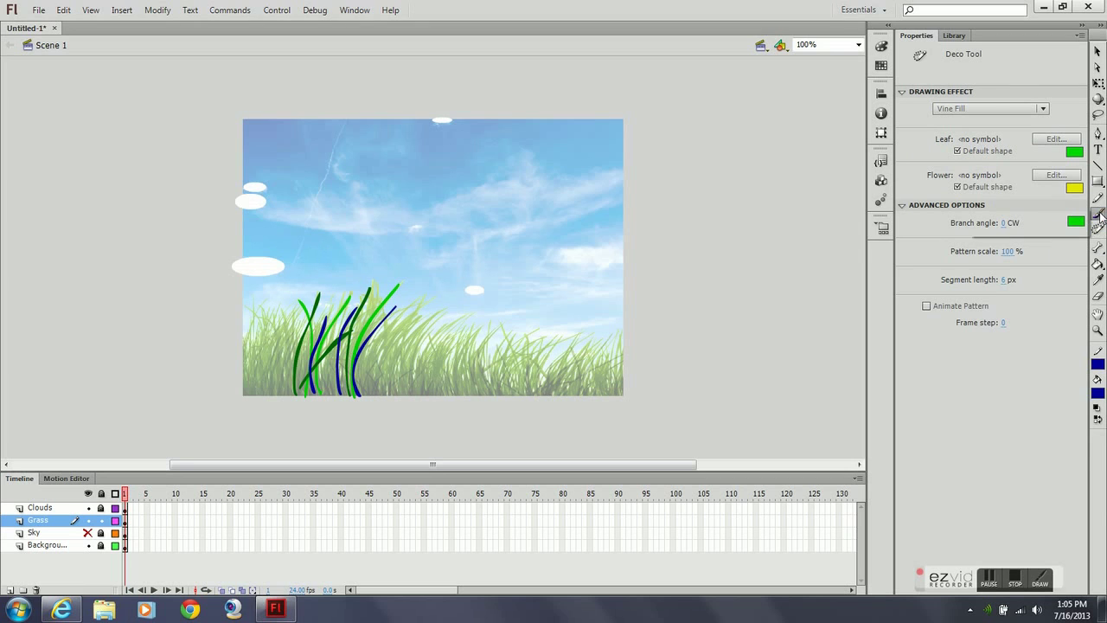
{"action": "left_click", "coordinate": [1058, 230]}
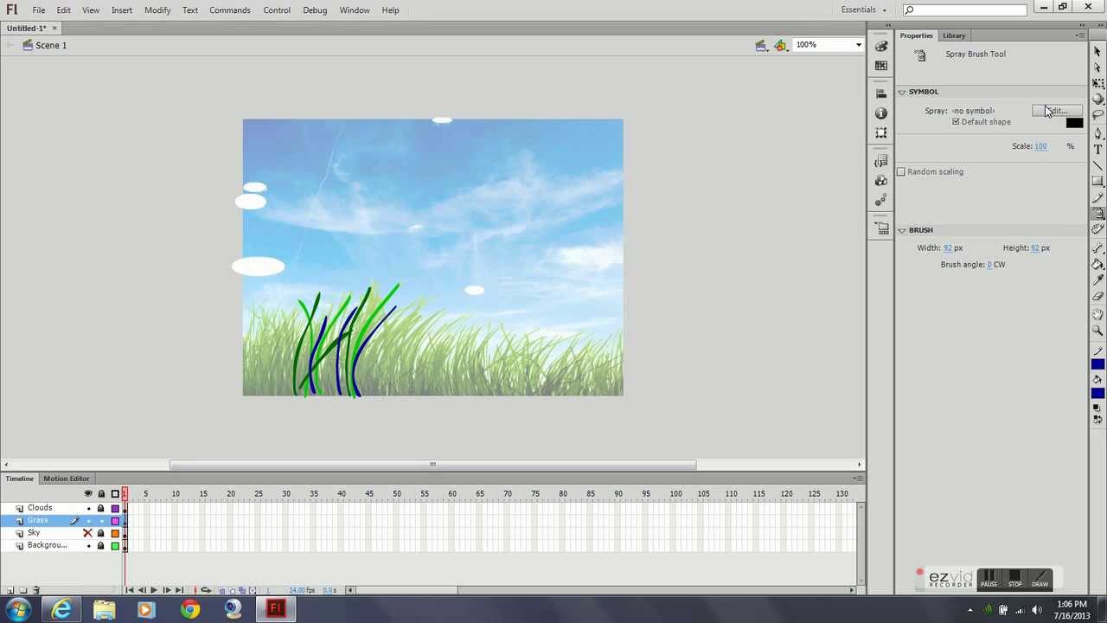
{"action": "left_click", "coordinate": [1048, 111]}
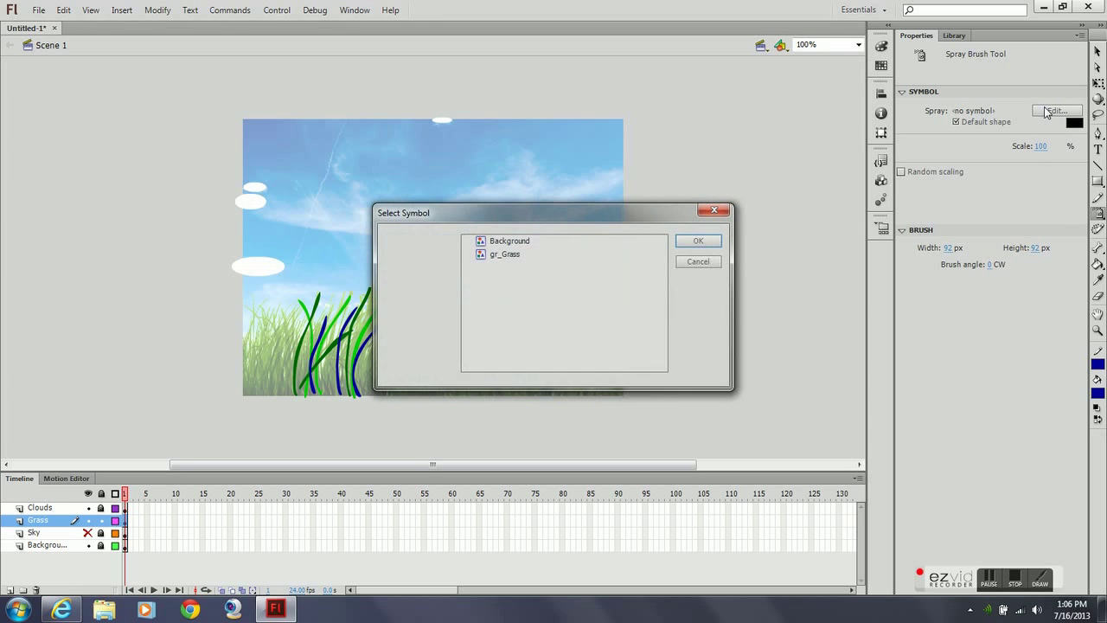
{"action": "left_click", "coordinate": [513, 256]}
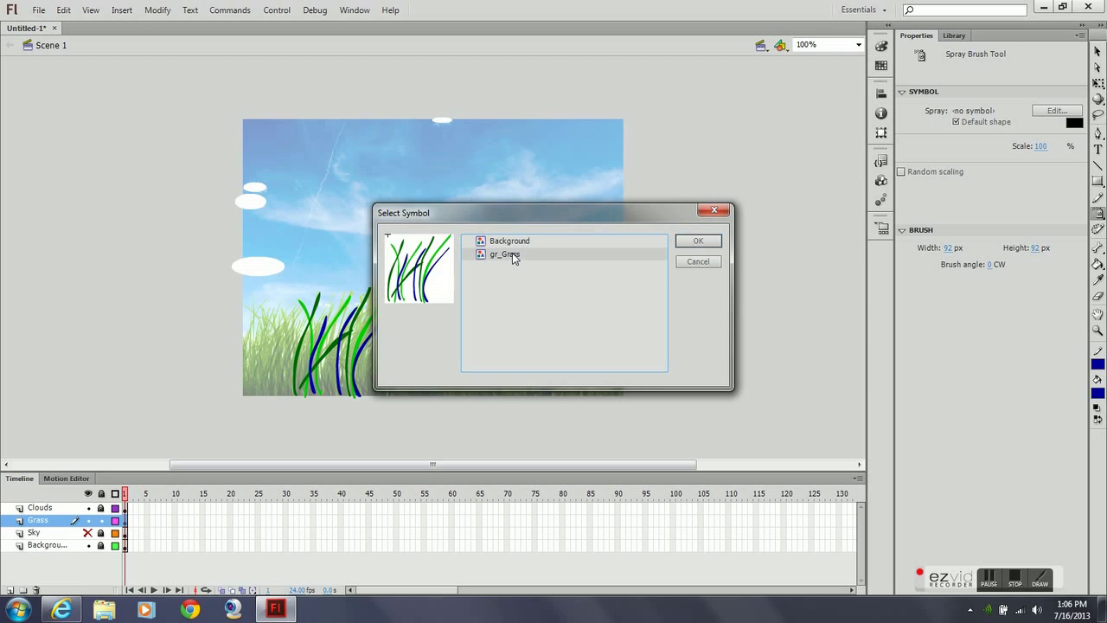
{"action": "left_click", "coordinate": [699, 241]}
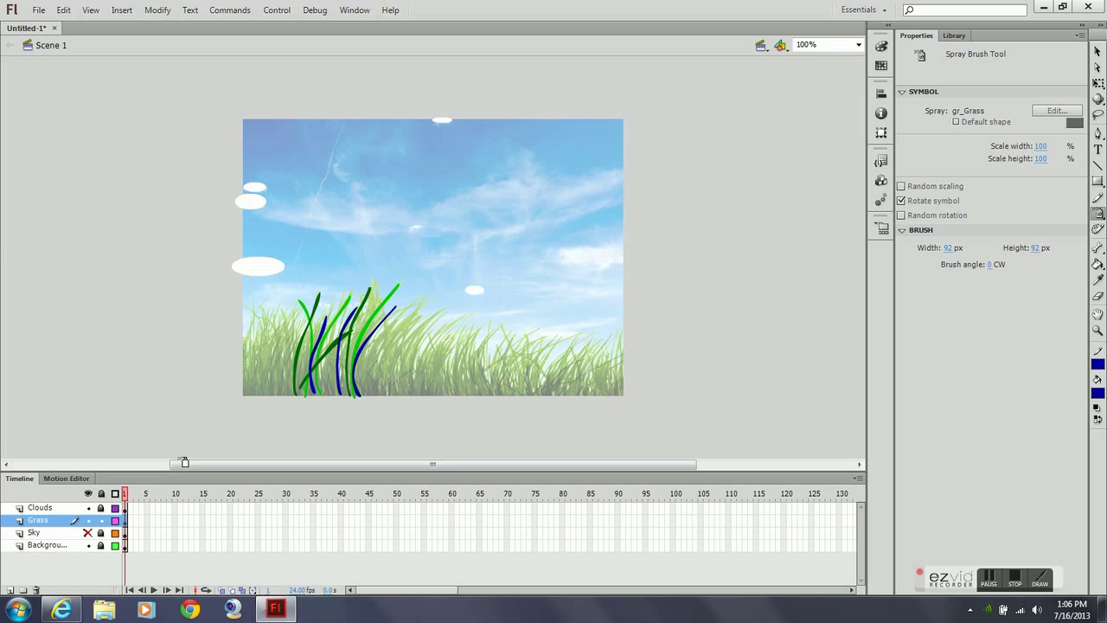
Step: Add a new layer above Grass named 'Spray Grass'
{"action": "left_click", "coordinate": [10, 589]}
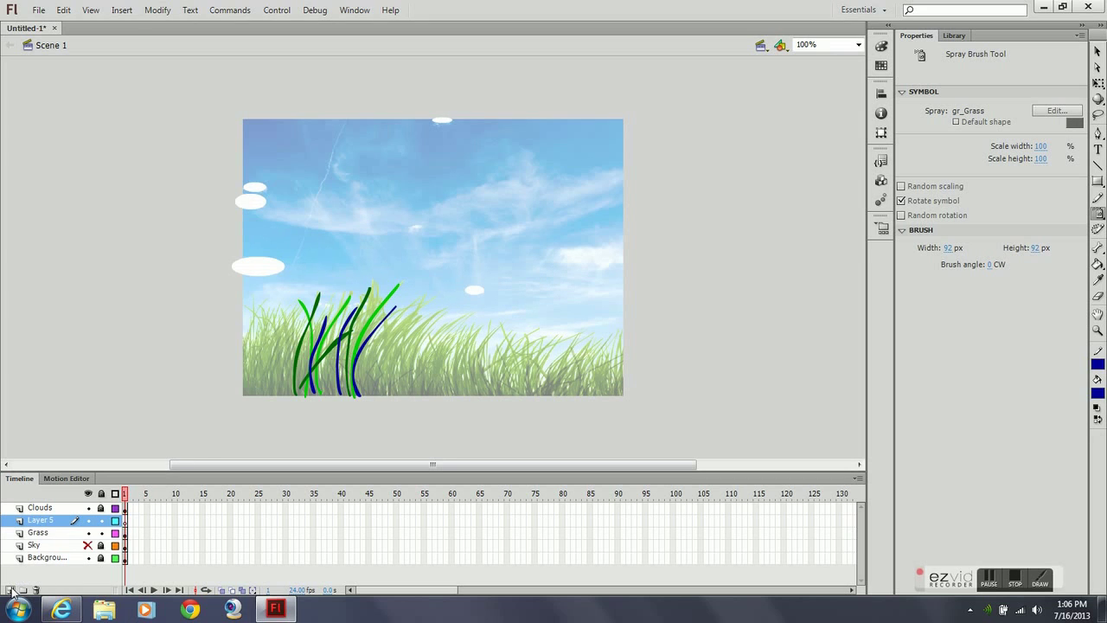
{"action": "double_click", "coordinate": [41, 522]}
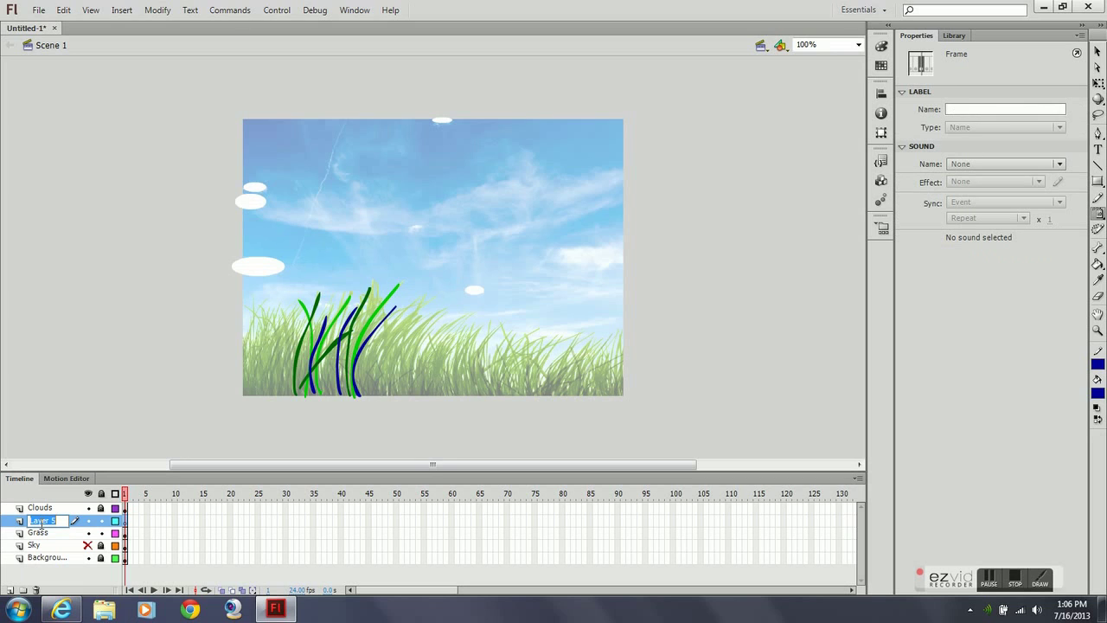
{"action": "type", "text": "Spray Grass"}
{"action": "key", "text": "Return"}
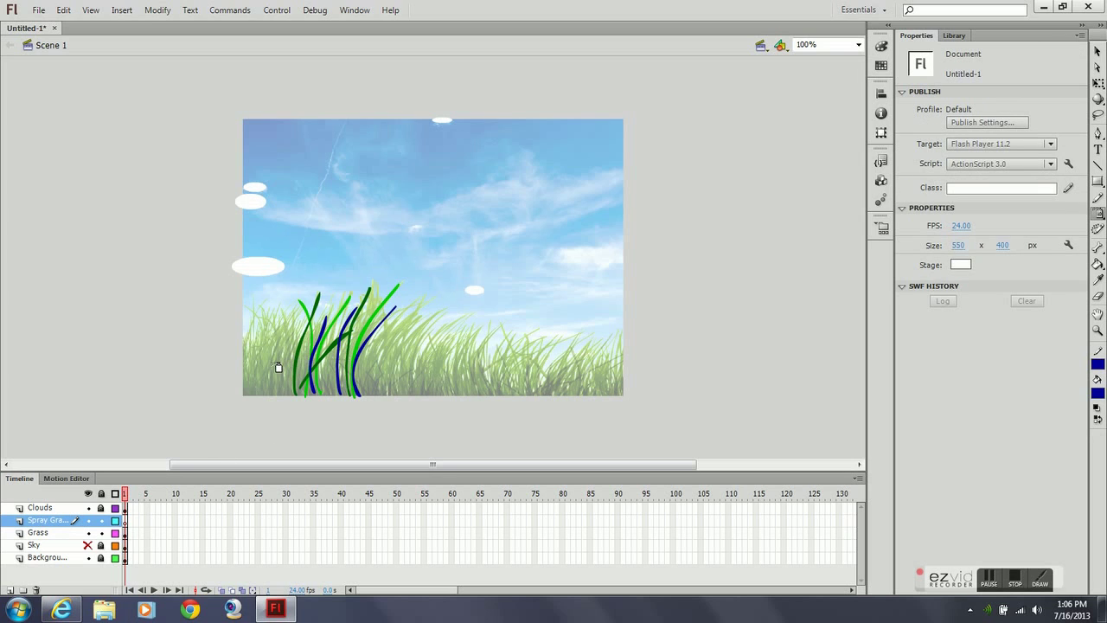
Step: Spray two trial gr_Grass clumps and undo each one
{"action": "key", "text": "b"}
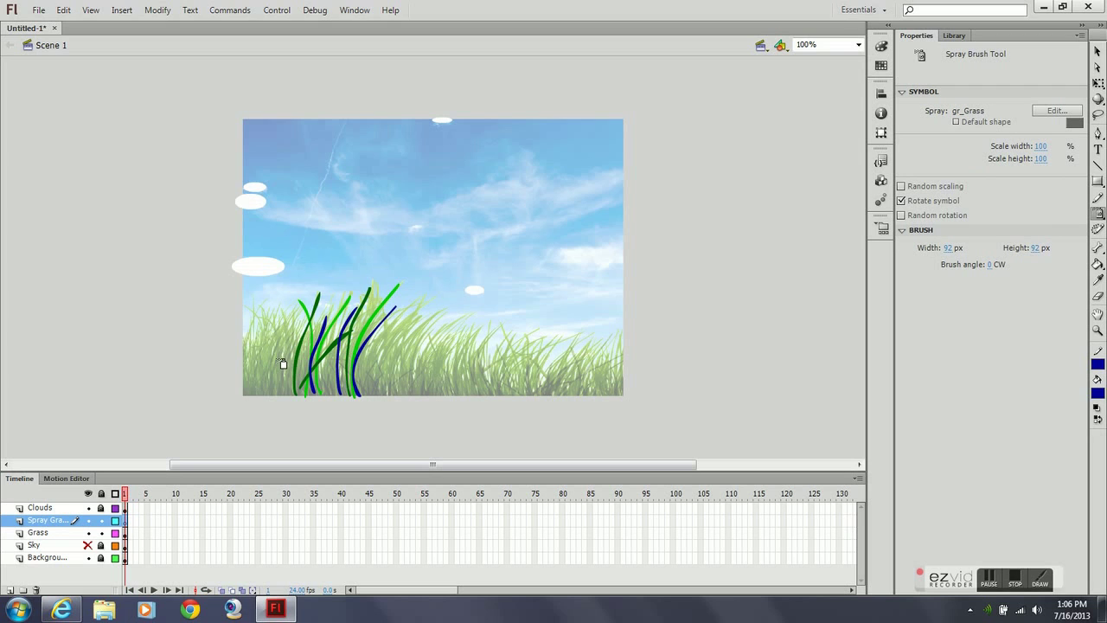
{"action": "left_click", "coordinate": [284, 363]}
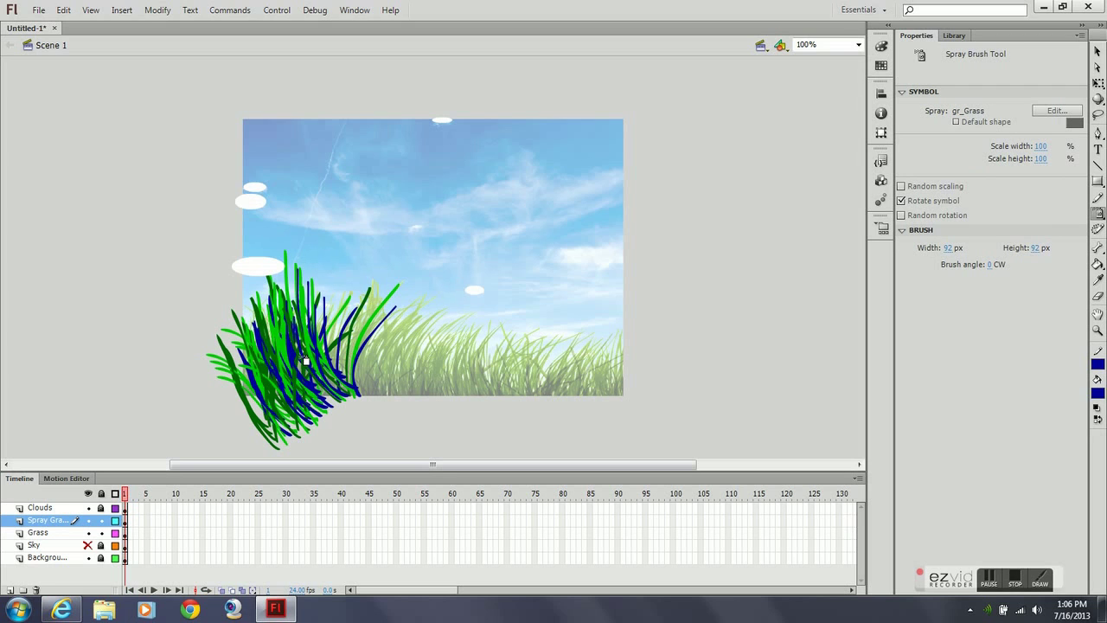
{"action": "key", "text": "v"}
{"action": "key", "text": "ctrl+z"}
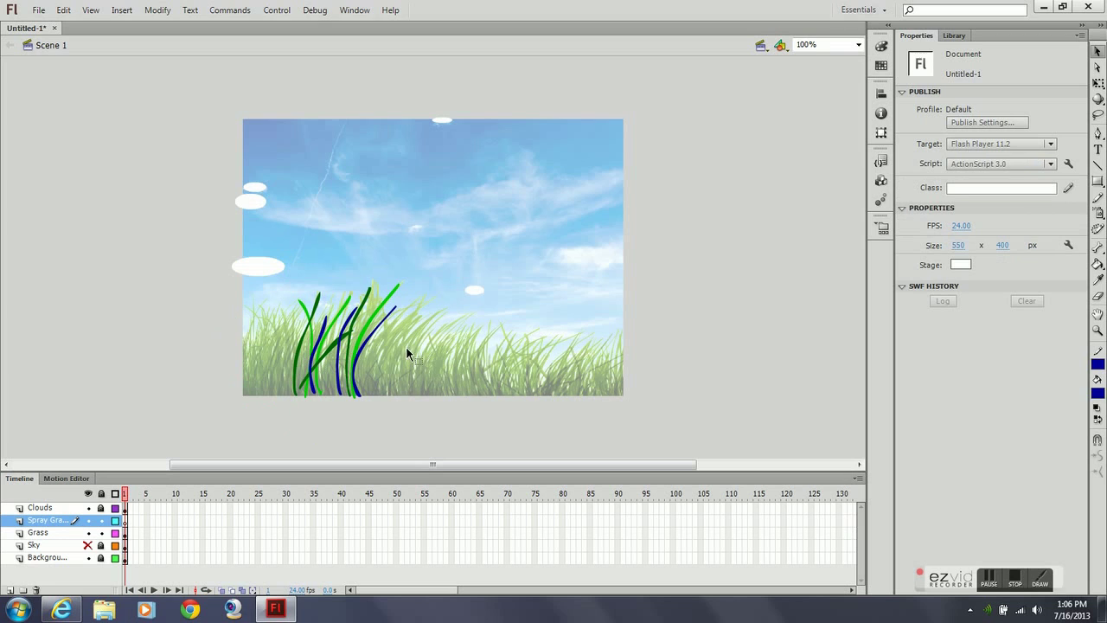
{"action": "left_click", "coordinate": [1099, 213]}
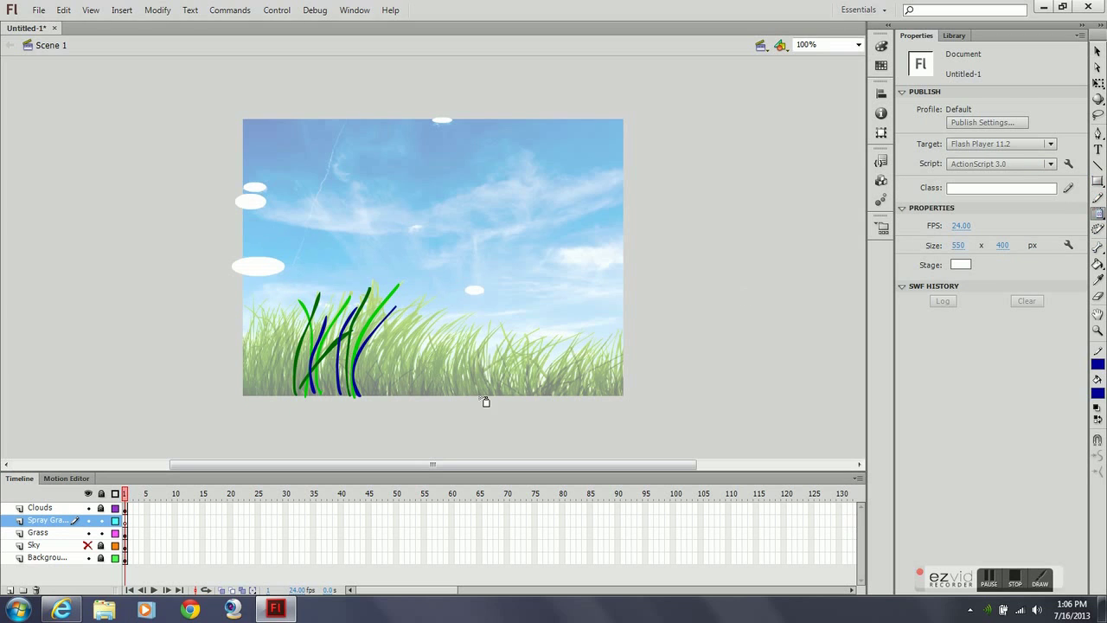
{"action": "left_click", "coordinate": [391, 364]}
{"action": "key", "text": "v"}
{"action": "key", "text": "ctrl+z"}
Step: Spray gr_Grass clumps across the entire stage bottom, thickening the left end
{"action": "left_click", "coordinate": [1098, 213]}
{"action": "left_click", "coordinate": [296, 383]}
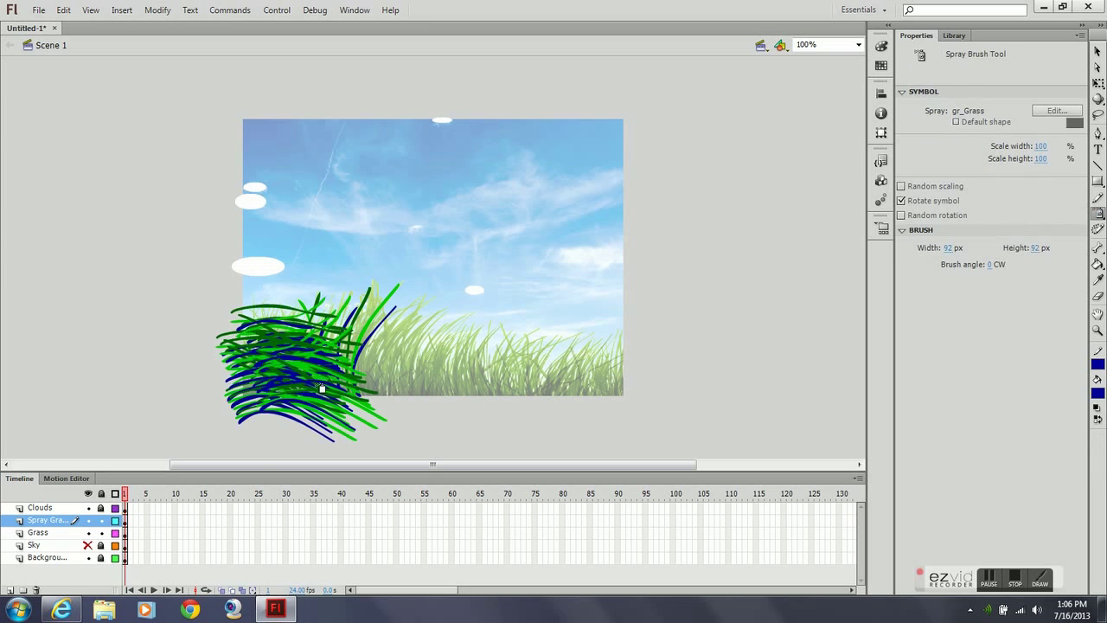
{"action": "left_click", "coordinate": [364, 374]}
{"action": "left_click", "coordinate": [434, 372]}
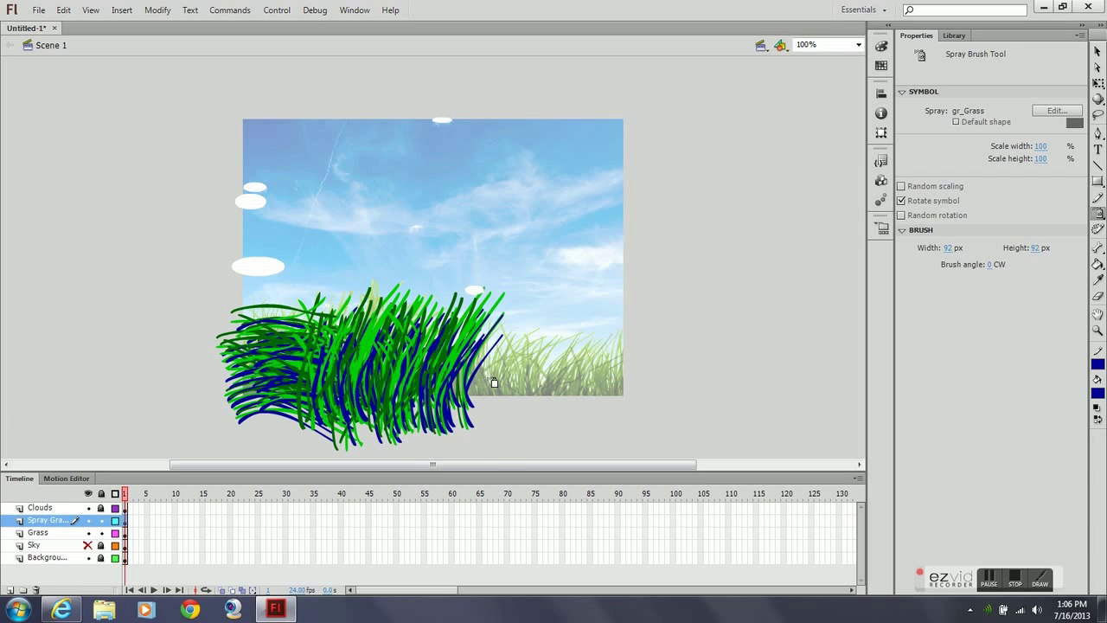
{"action": "left_click", "coordinate": [492, 382]}
{"action": "left_click", "coordinate": [561, 389]}
{"action": "left_click", "coordinate": [610, 387]}
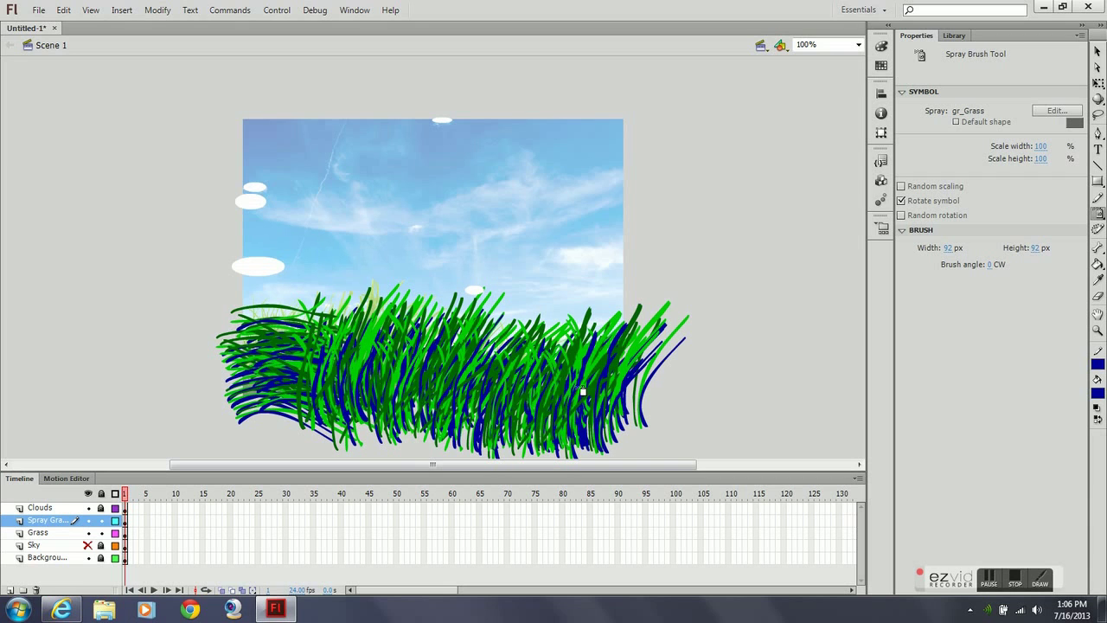
{"action": "left_click", "coordinate": [276, 390]}
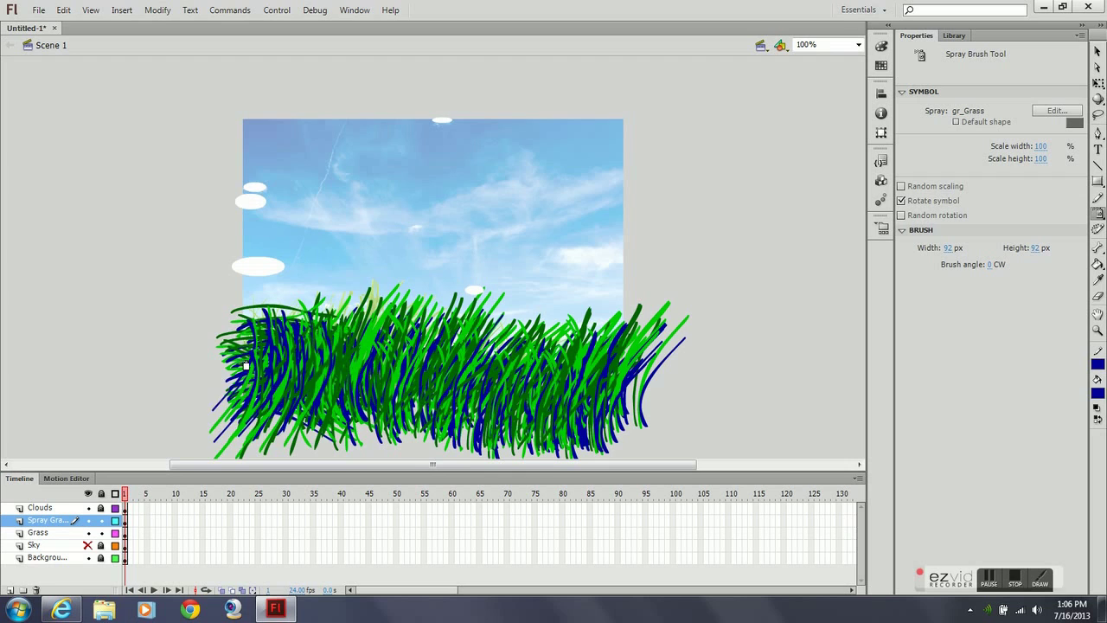
{"action": "left_click", "coordinate": [247, 372]}
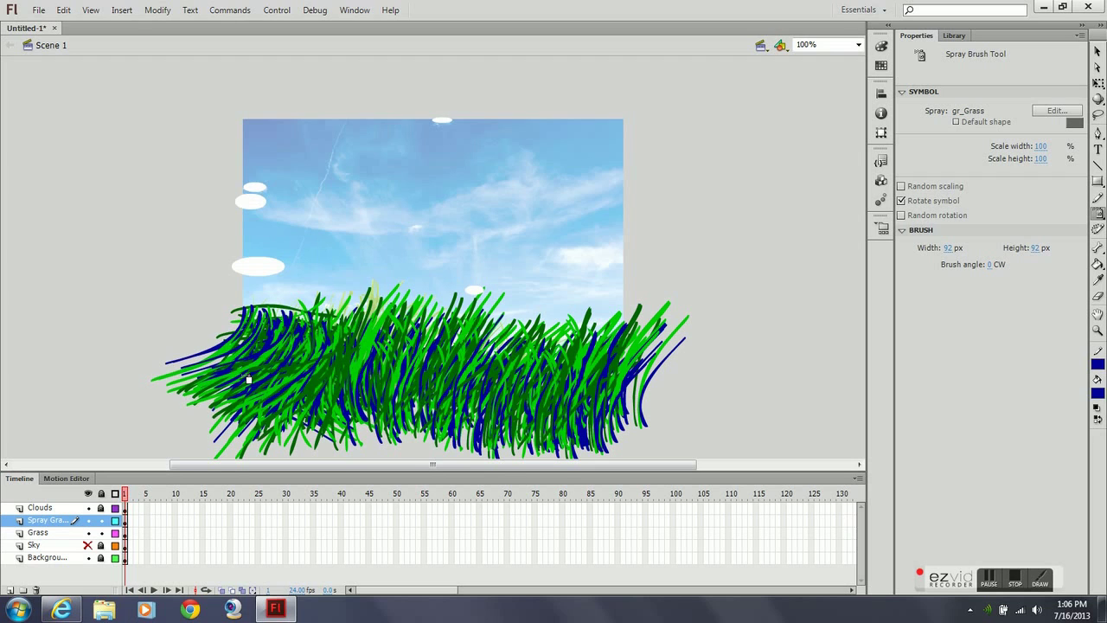
Step: Unhide the Sky layer and preview the whole scene as a test movie, then close it
{"action": "left_click", "coordinate": [88, 544]}
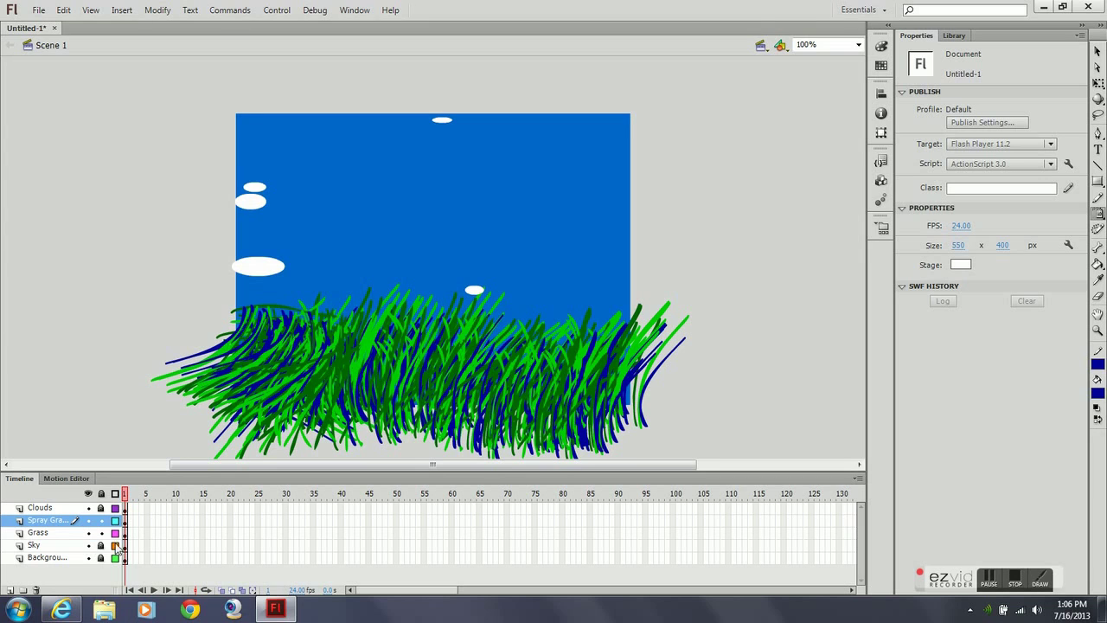
{"action": "key", "text": "ctrl+Return"}
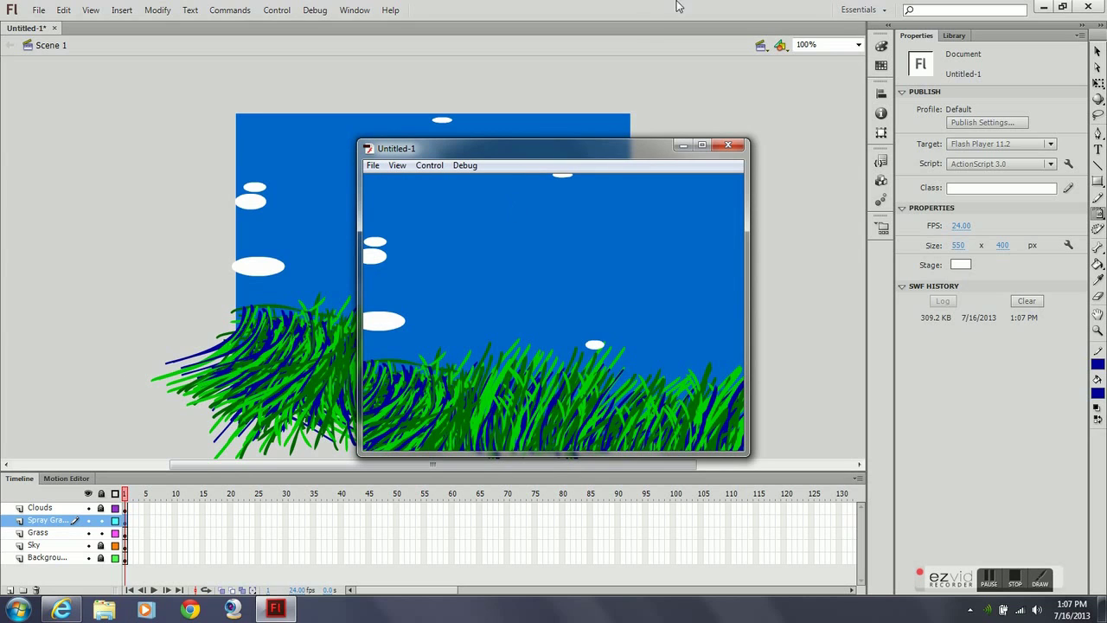
{"action": "left_click", "coordinate": [726, 145]}
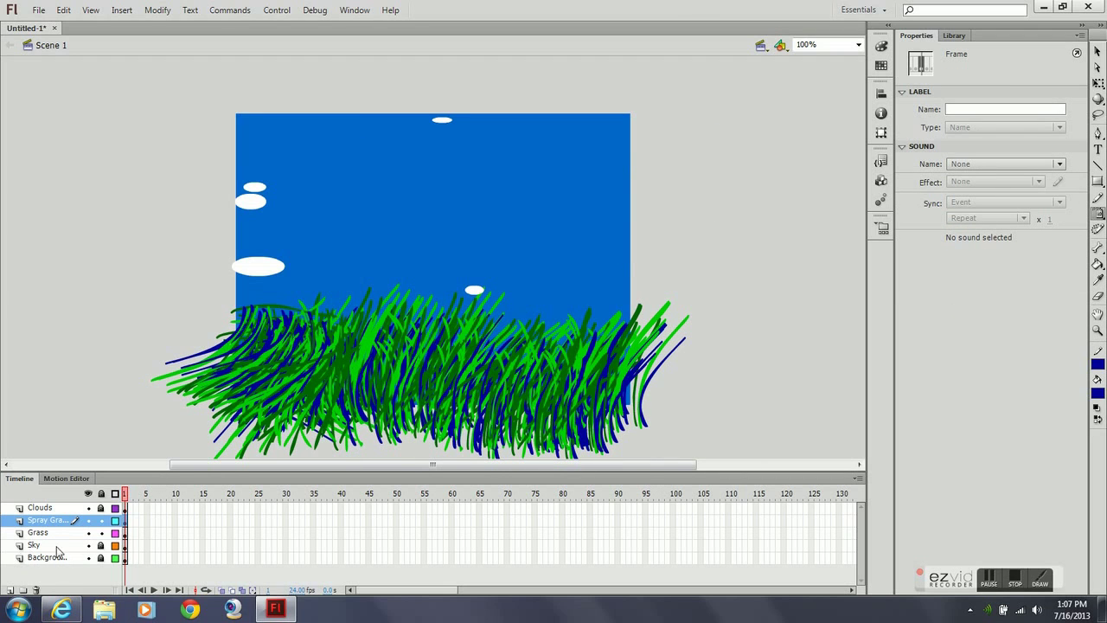
Step: Hide the Sky layer to reveal the photo and switch to the Brush Tool
{"action": "left_click", "coordinate": [102, 545]}
{"action": "left_click", "coordinate": [87, 546]}
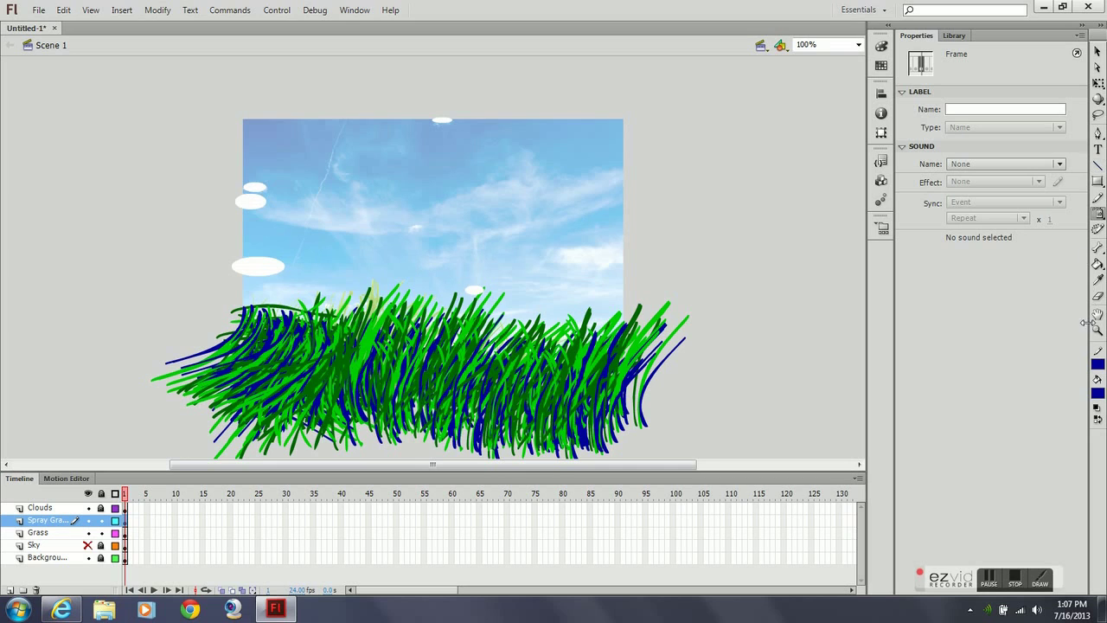
{"action": "left_click", "coordinate": [1098, 362]}
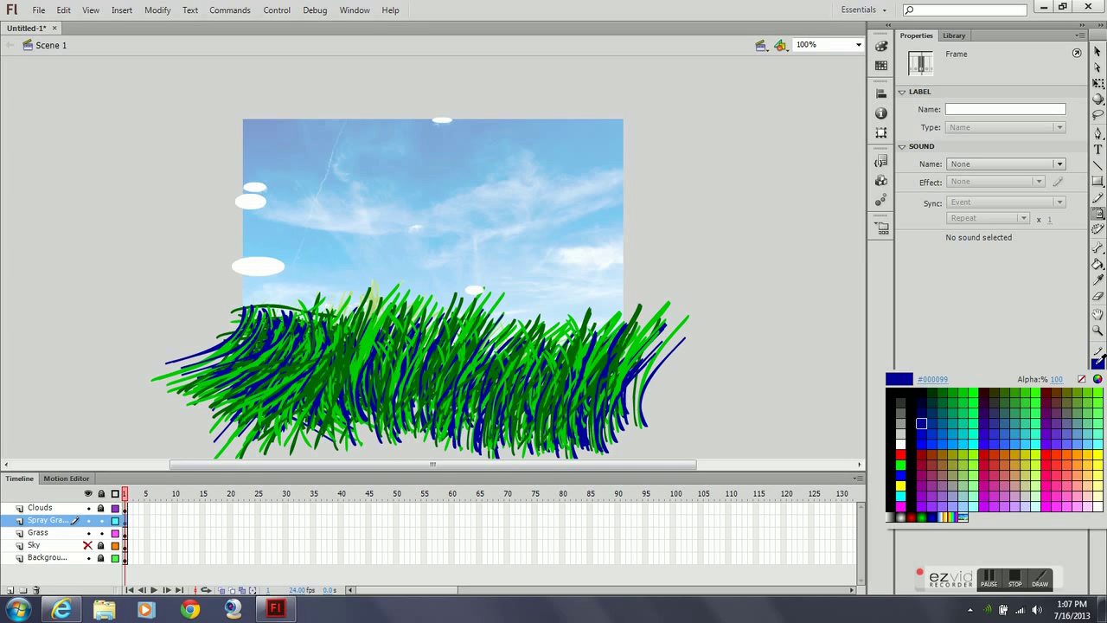
{"action": "left_click", "coordinate": [1100, 358]}
{"action": "left_click", "coordinate": [1098, 198]}
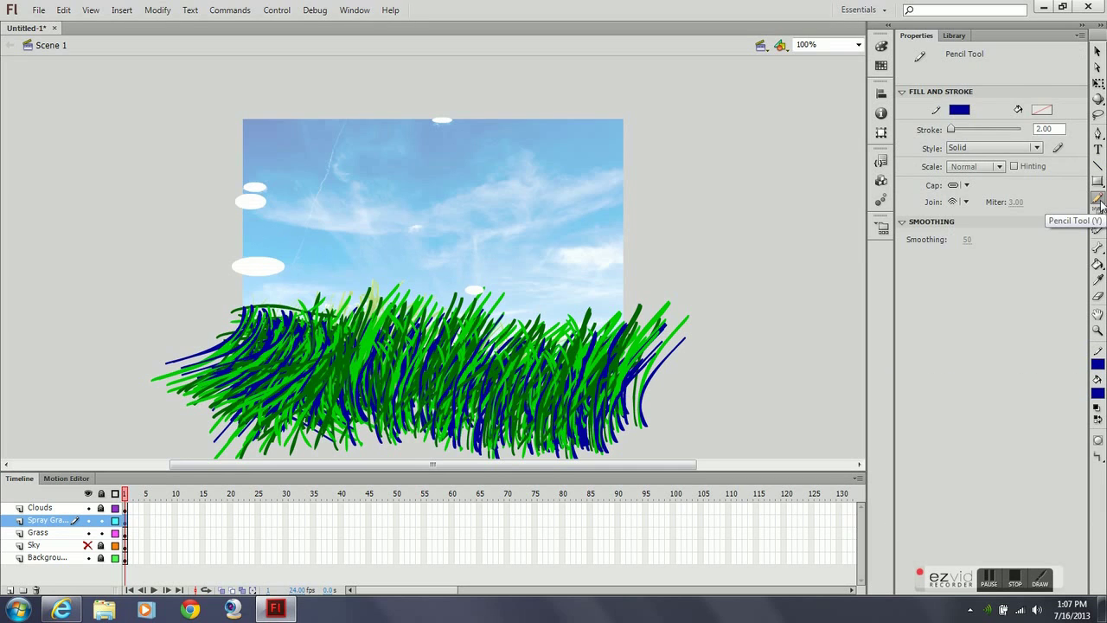
{"action": "mouse_move", "coordinate": [1098, 215]}
{"action": "left_mouse_down"}
{"action": "mouse_move", "coordinate": [1066, 227]}
{"action": "mouse_move", "coordinate": [1023, 213]}
{"action": "left_mouse_up"}
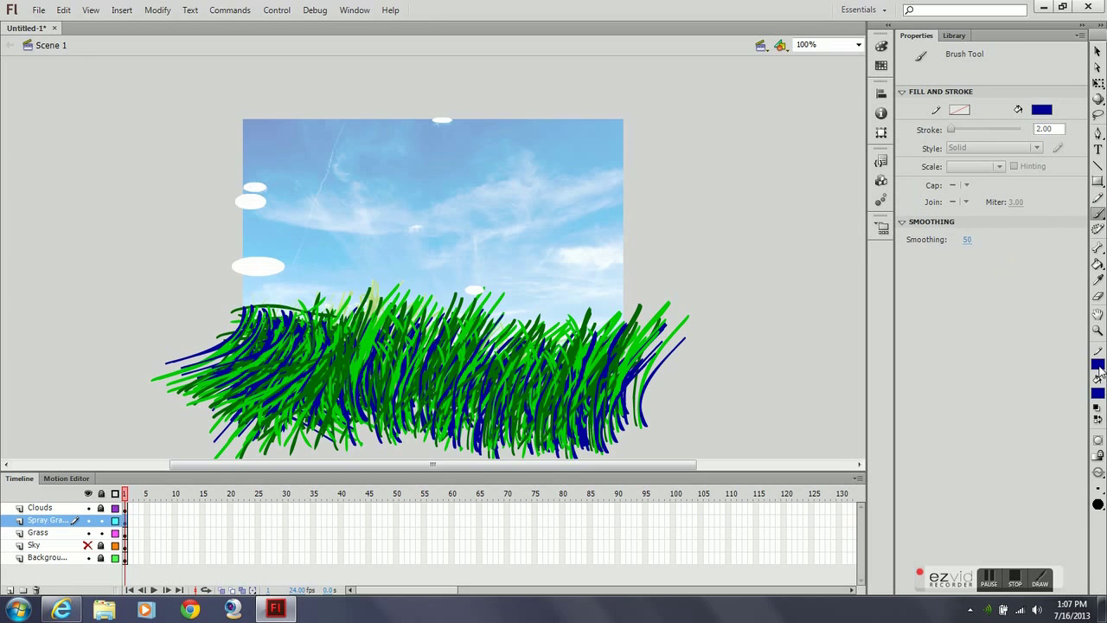
Step: Set the brush fill colour to dark red and paint a test stroke down from the sky top
{"action": "left_click", "coordinate": [1098, 365]}
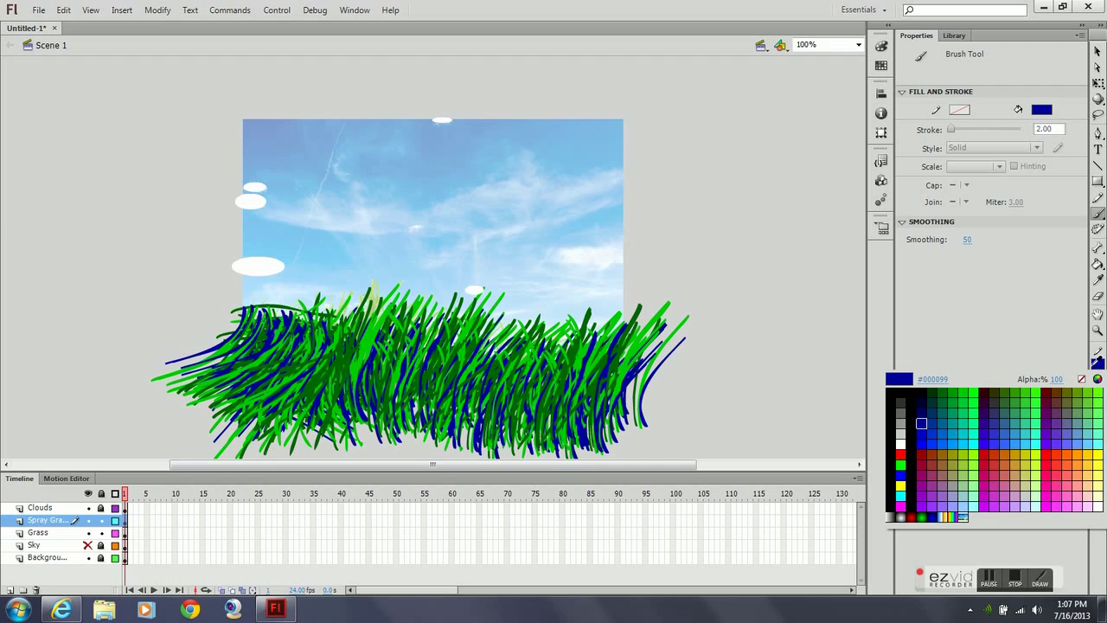
{"action": "left_click", "coordinate": [1046, 389]}
{"action": "left_click", "coordinate": [1098, 395]}
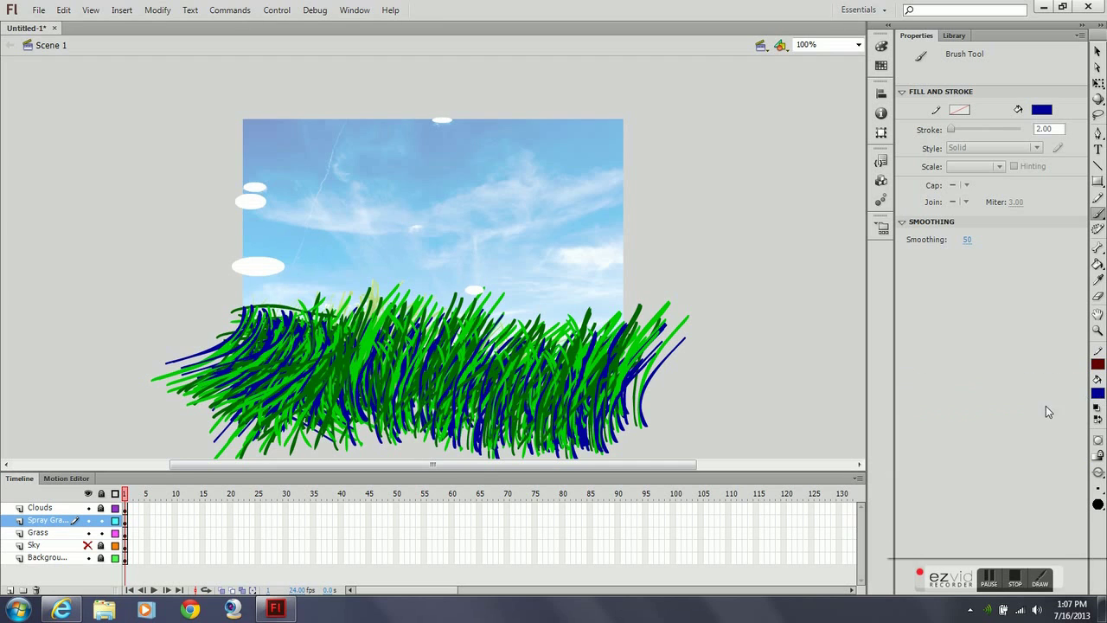
{"action": "left_click", "coordinate": [1048, 421]}
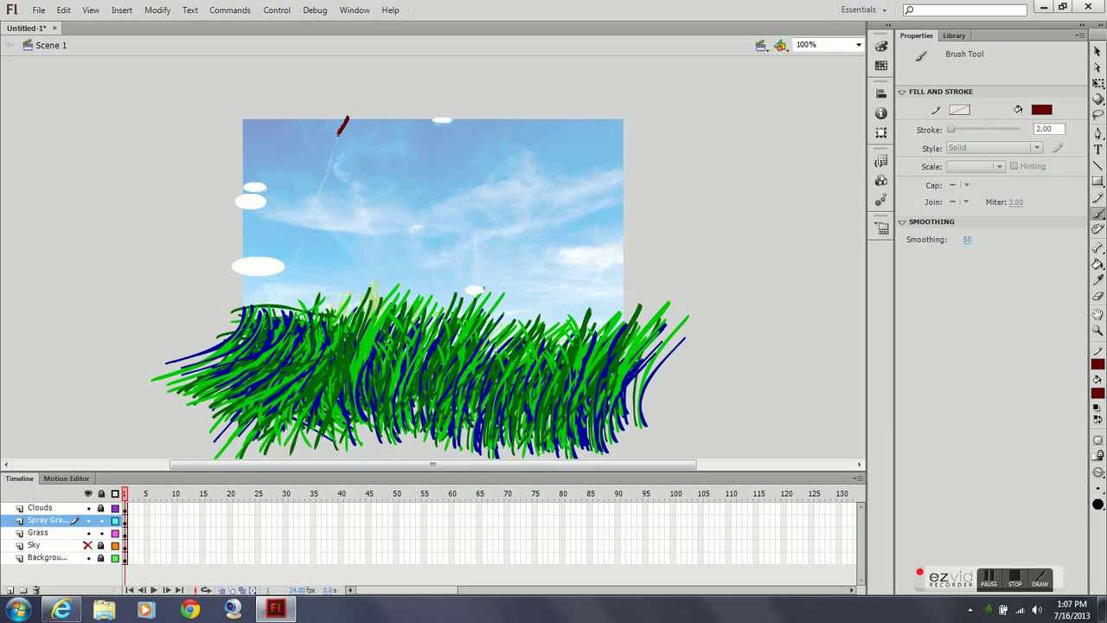
{"action": "mouse_move", "coordinate": [339, 133]}
{"action": "left_mouse_down"}
{"action": "mouse_move", "coordinate": [293, 242]}
{"action": "mouse_move", "coordinate": [289, 313]}
{"action": "left_mouse_up"}
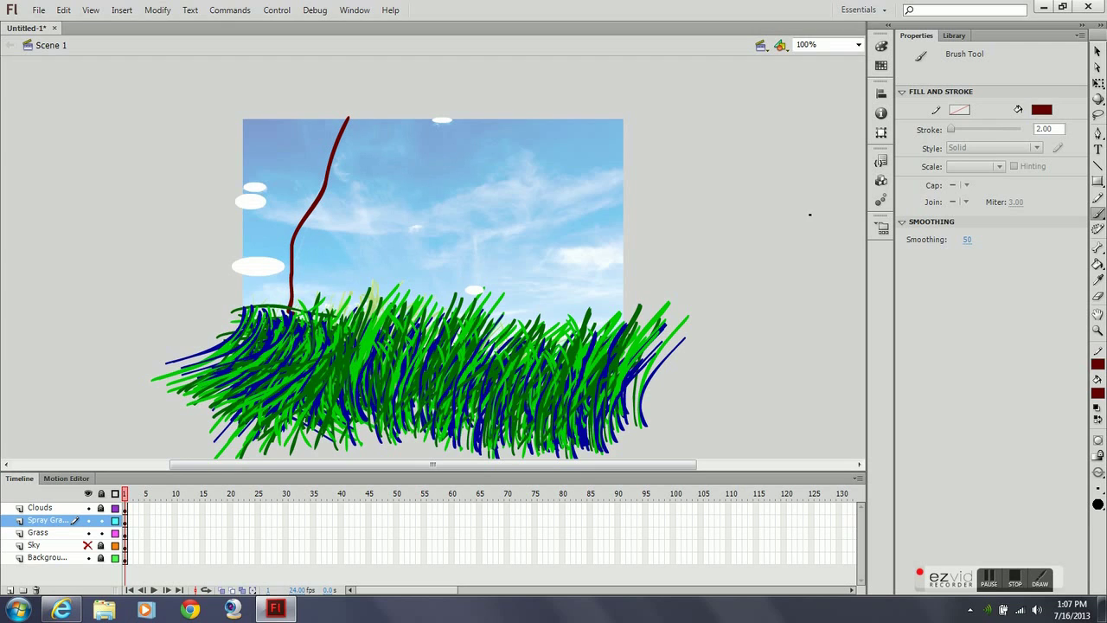
Step: Undo the test stroke and add a new layer named 'Lightning'
{"action": "key", "text": "ctrl+z"}
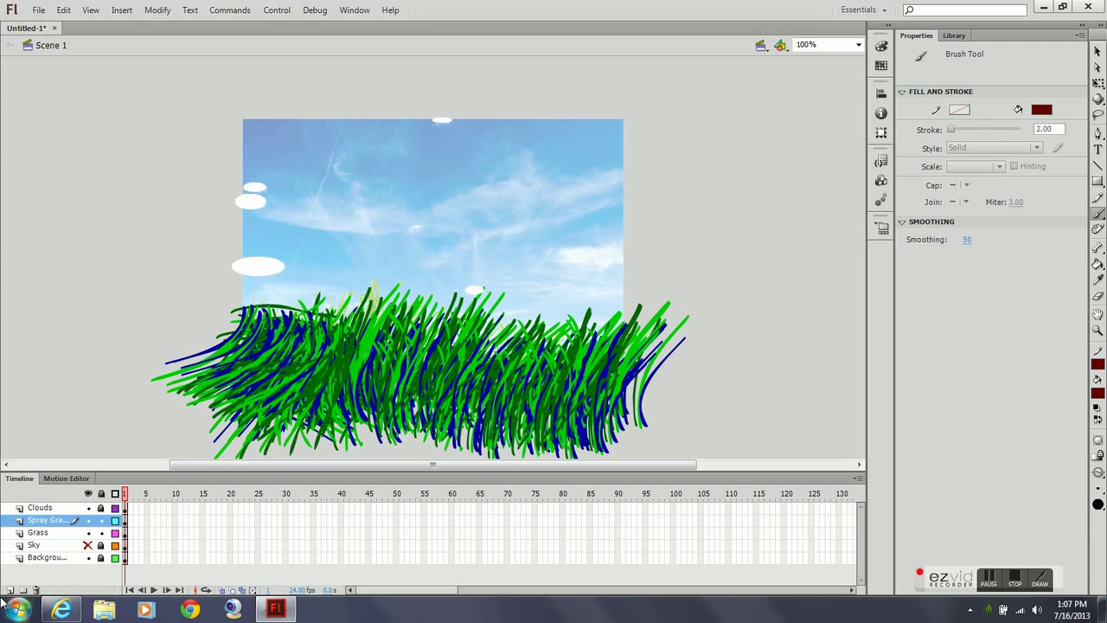
{"action": "left_click", "coordinate": [9, 588]}
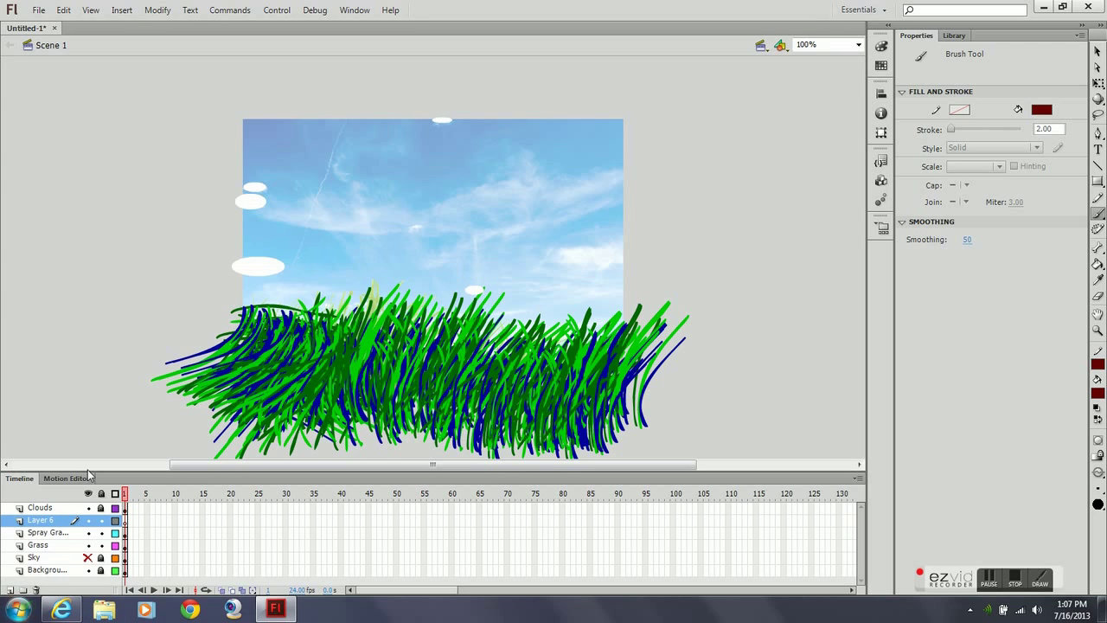
{"action": "left_click", "coordinate": [48, 523]}
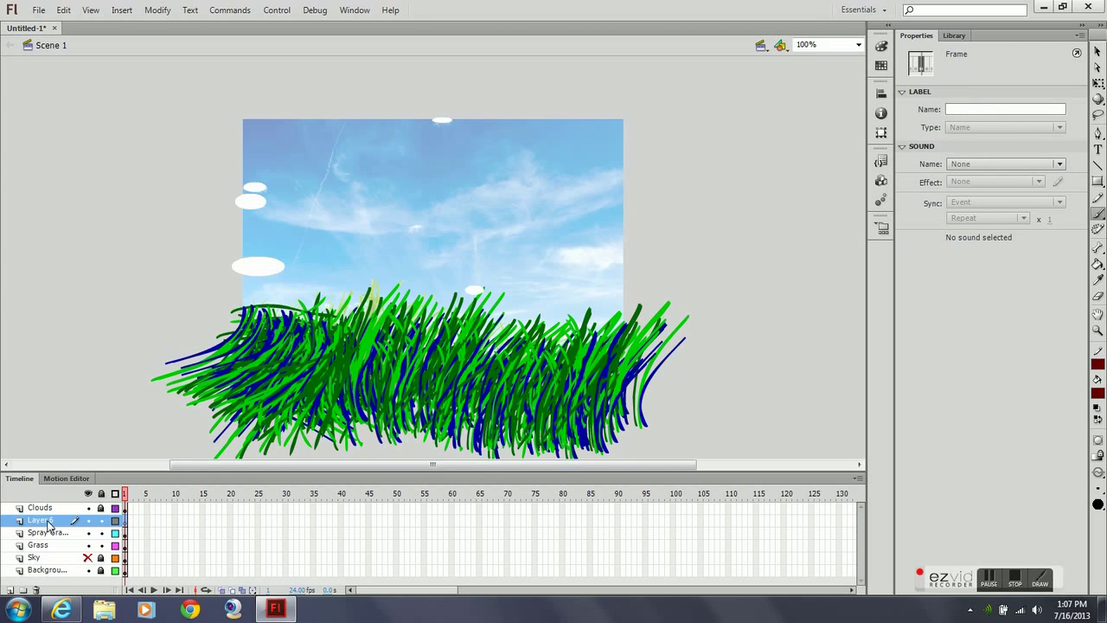
{"action": "double_click", "coordinate": [48, 522]}
{"action": "type", "text": "Lightning"}
{"action": "left_click", "coordinate": [121, 437]}
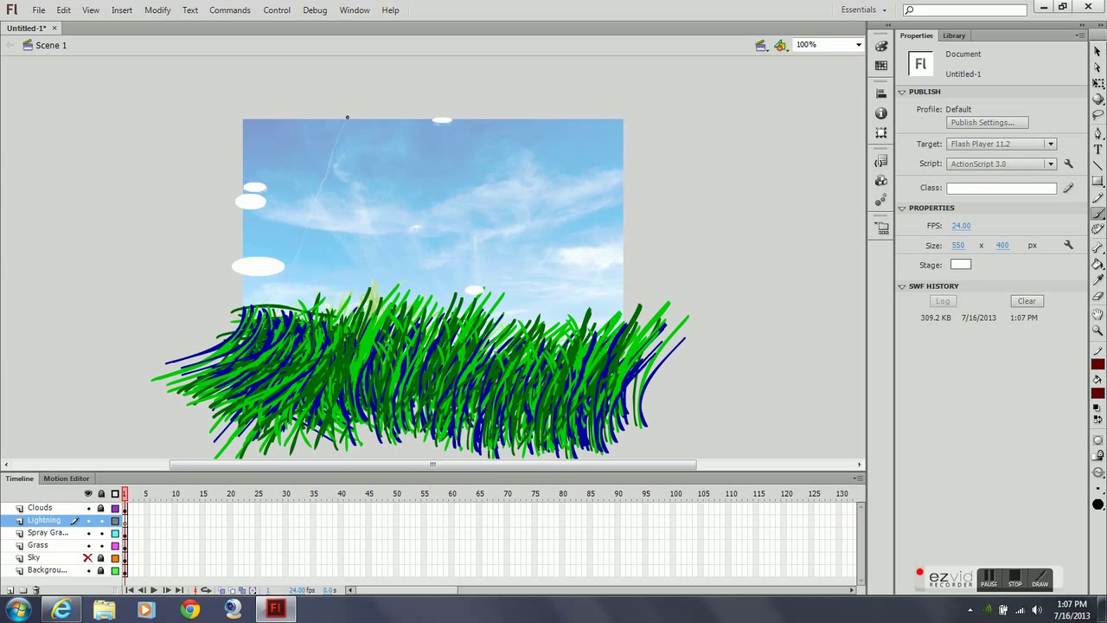
Step: Paint a dark red lightning bolt from the sky top down to the grass
{"action": "mouse_move", "coordinate": [347, 117]}
{"action": "left_mouse_down"}
{"action": "mouse_move", "coordinate": [345, 152]}
{"action": "mouse_move", "coordinate": [343, 137]}
{"action": "mouse_move", "coordinate": [292, 248]}
{"action": "mouse_move", "coordinate": [284, 310]}
{"action": "left_mouse_up"}
{"action": "key", "text": "ctrl+z"}
{"action": "key", "text": "ctrl+z"}
{"action": "left_click", "coordinate": [1097, 363]}
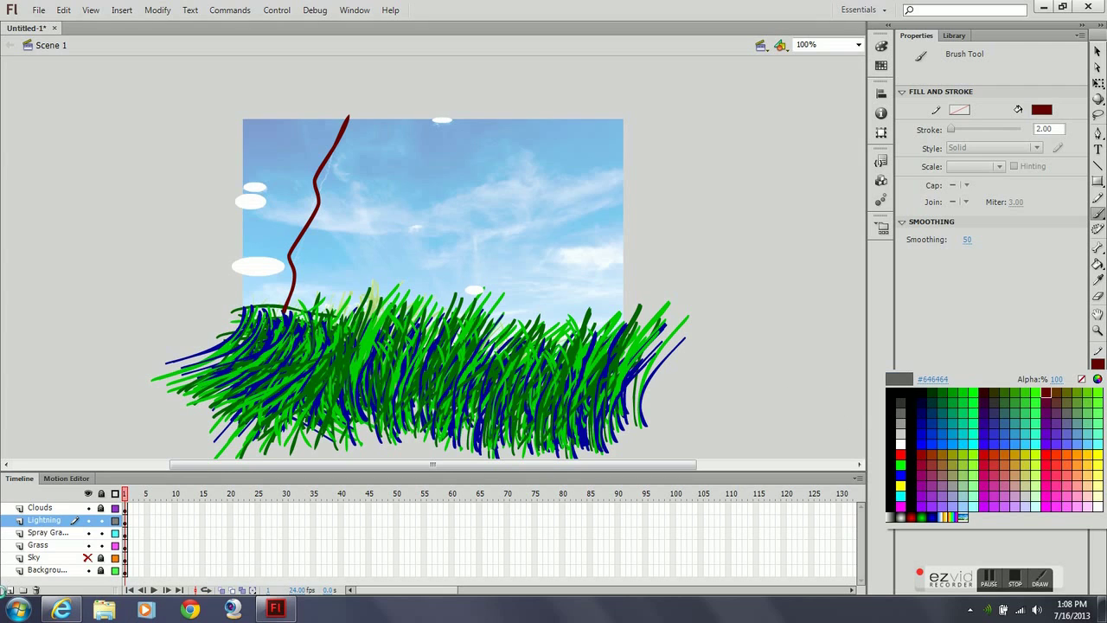
Step: Dismiss the colour swatches and make the blue Sky layer visible again
{"action": "key", "text": "Escape"}
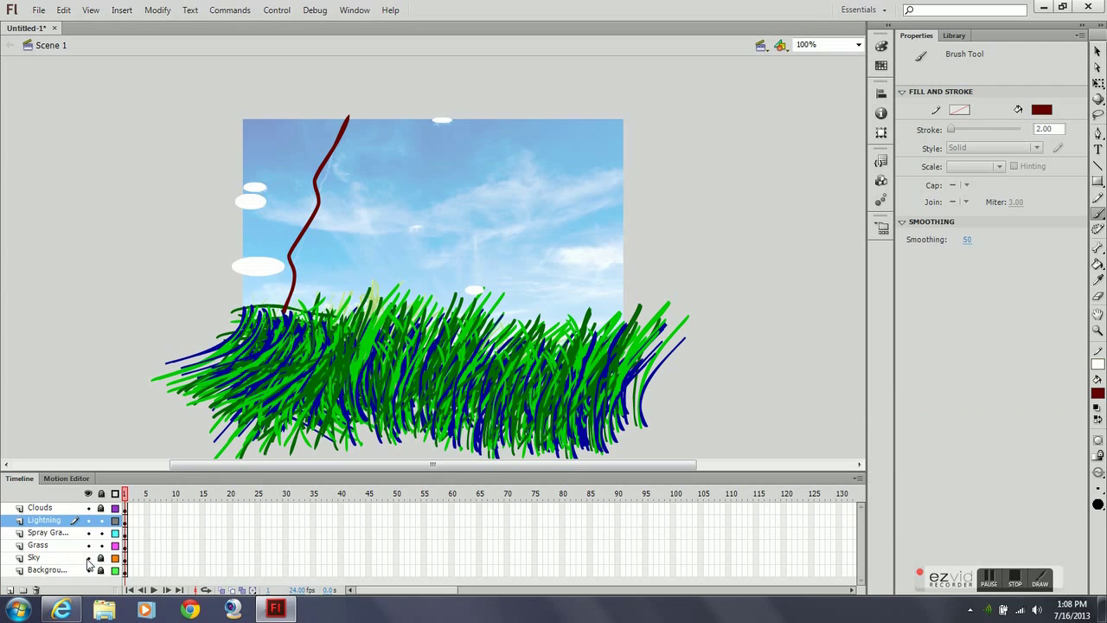
{"action": "key", "text": "ctrl+z"}
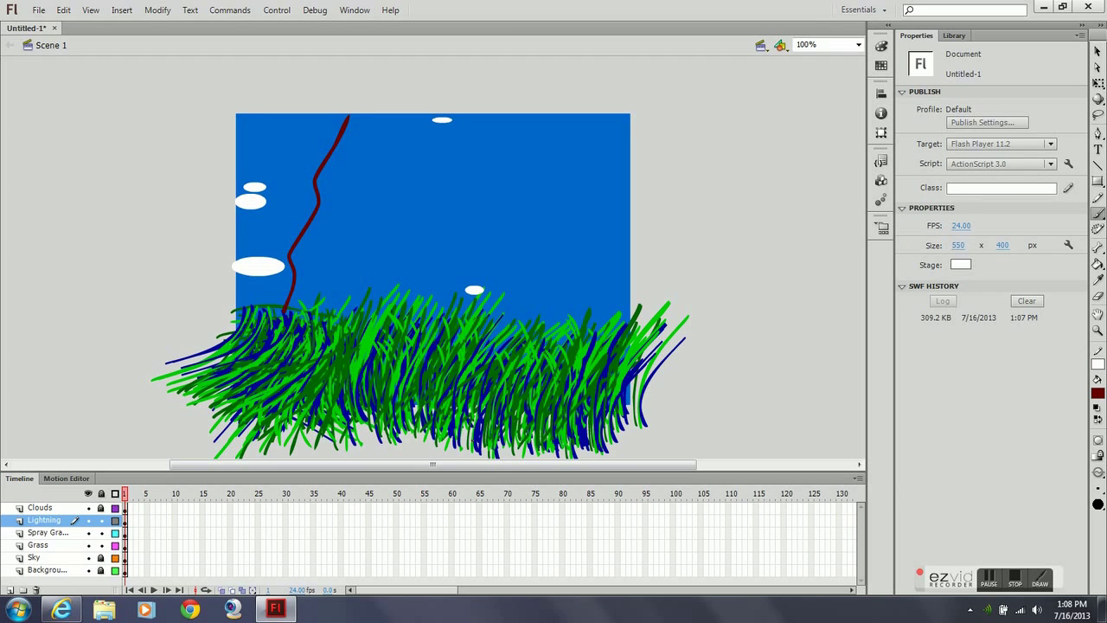